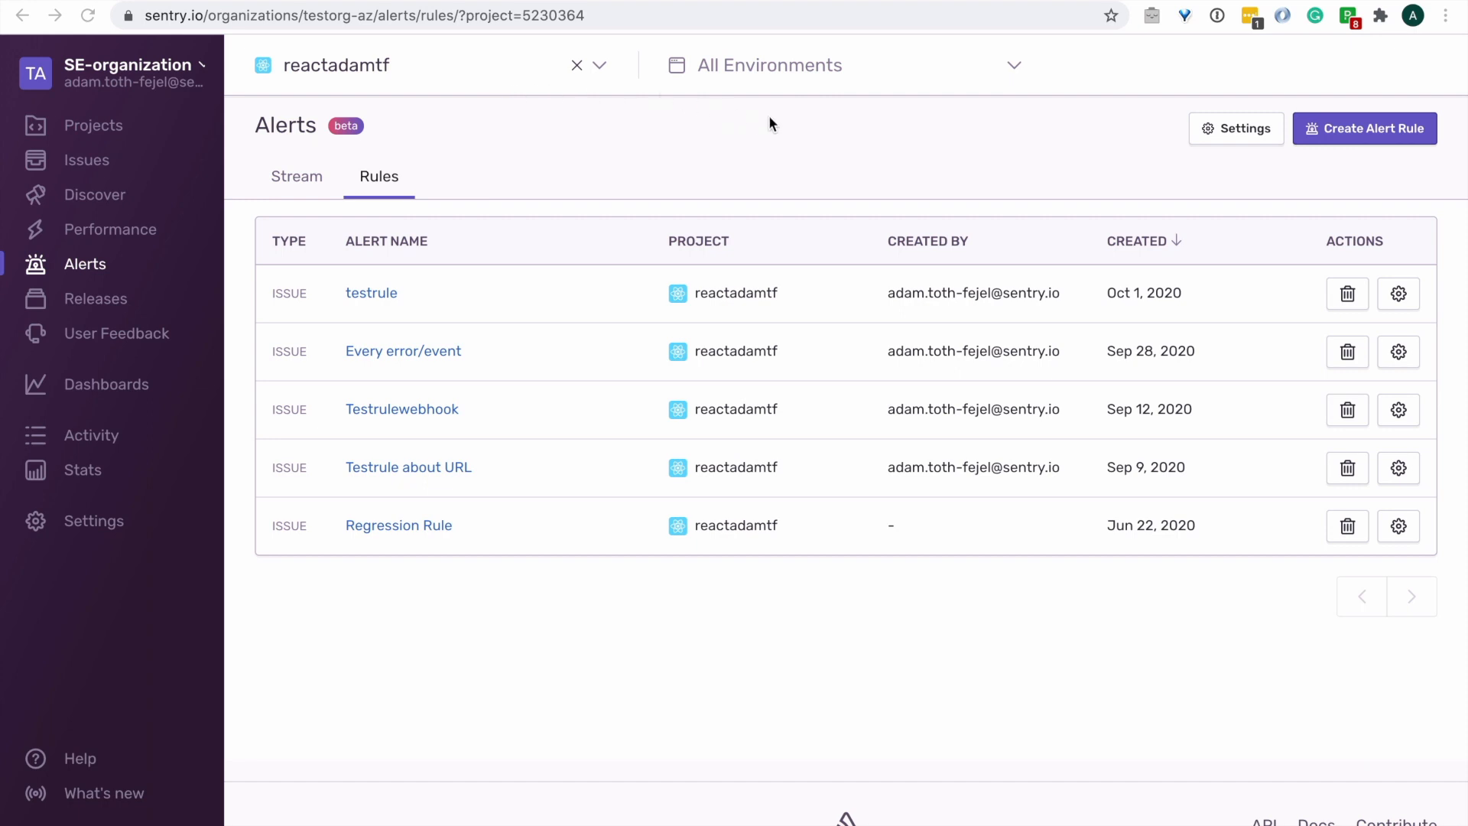
- Start a new alert rule for the reactadamtf project and choose Metric Alert as its type
click(1325, 132)
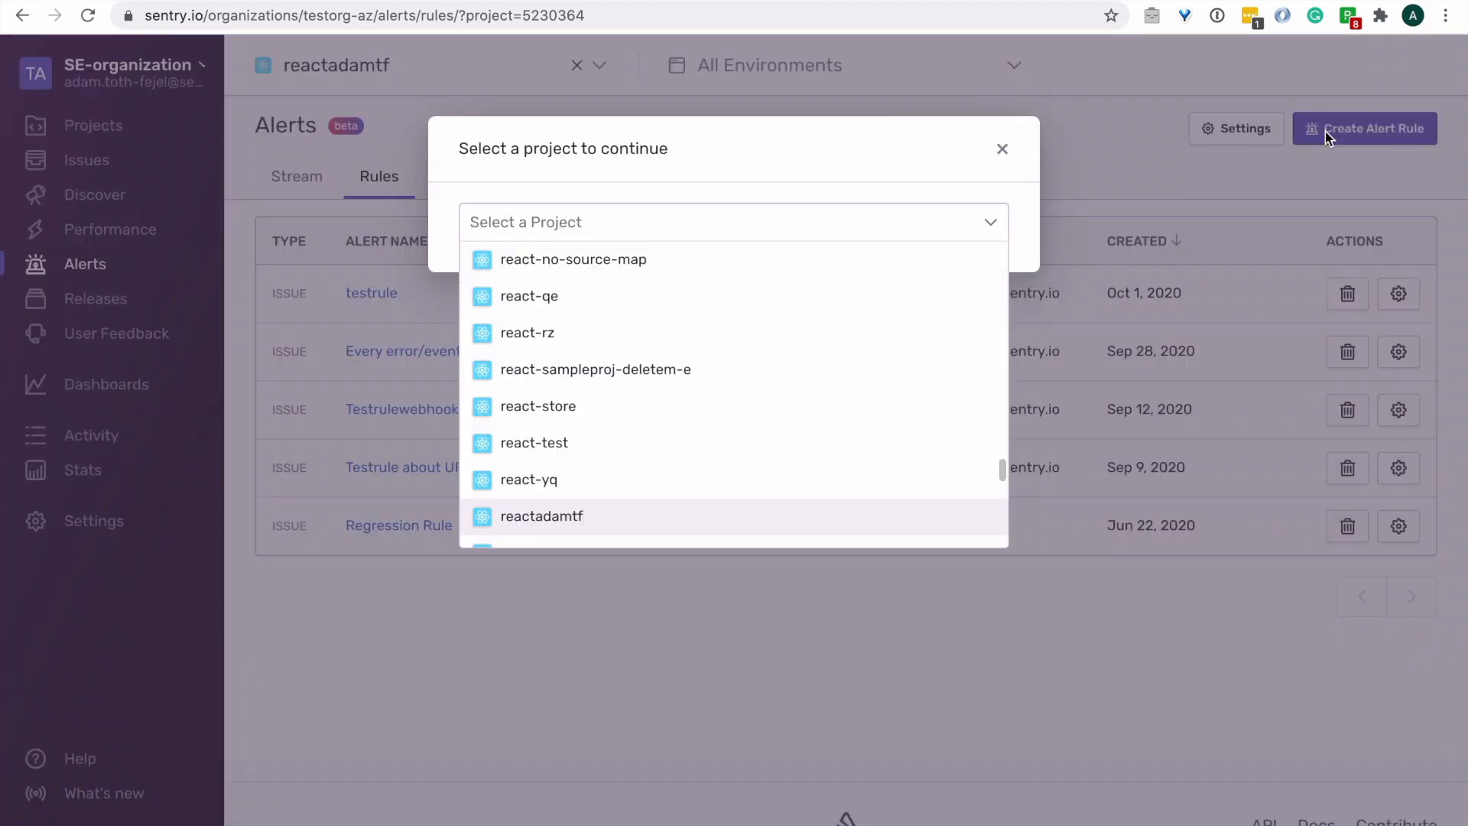
key(Return)
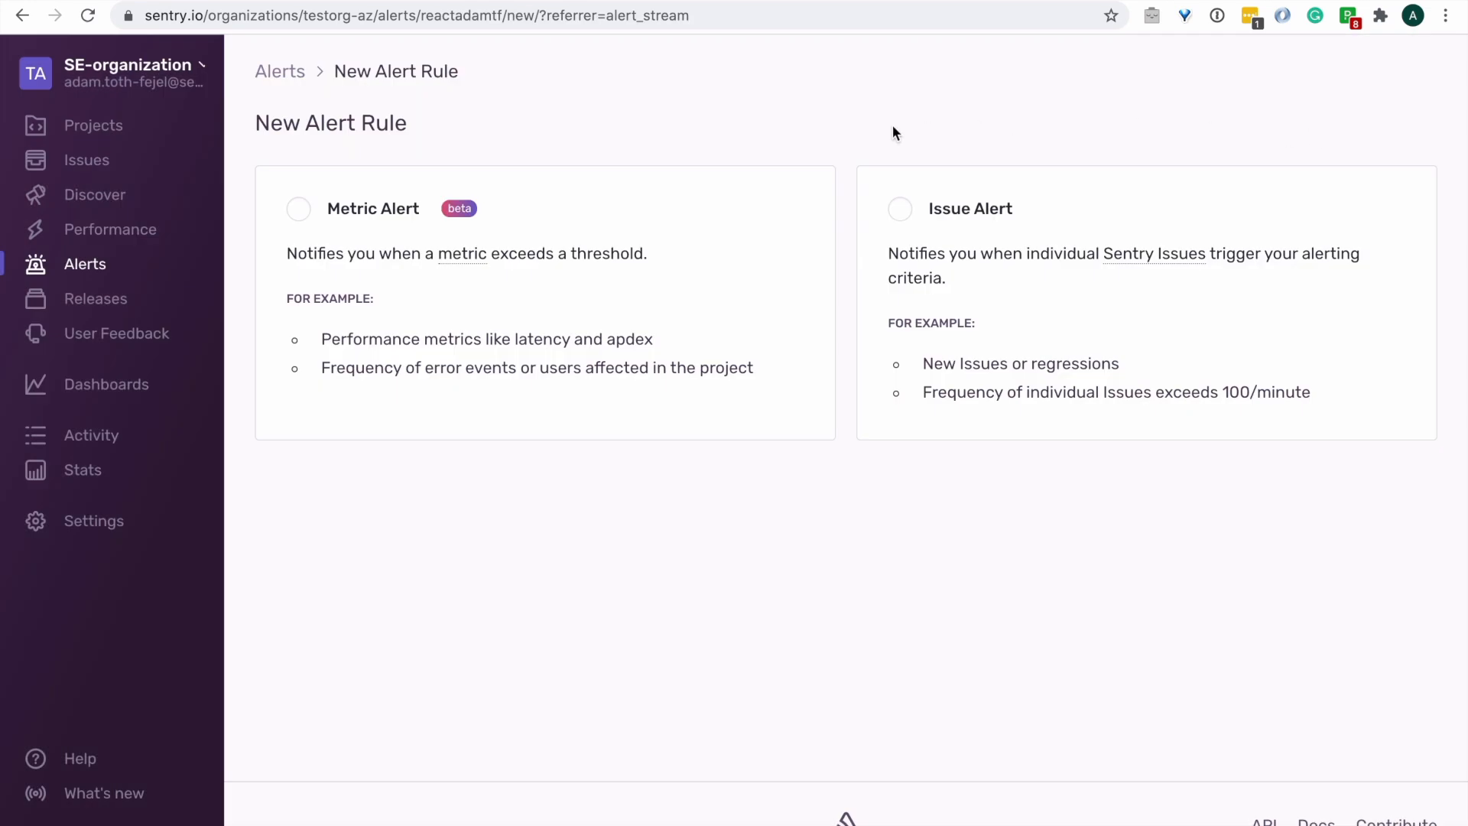
click(302, 213)
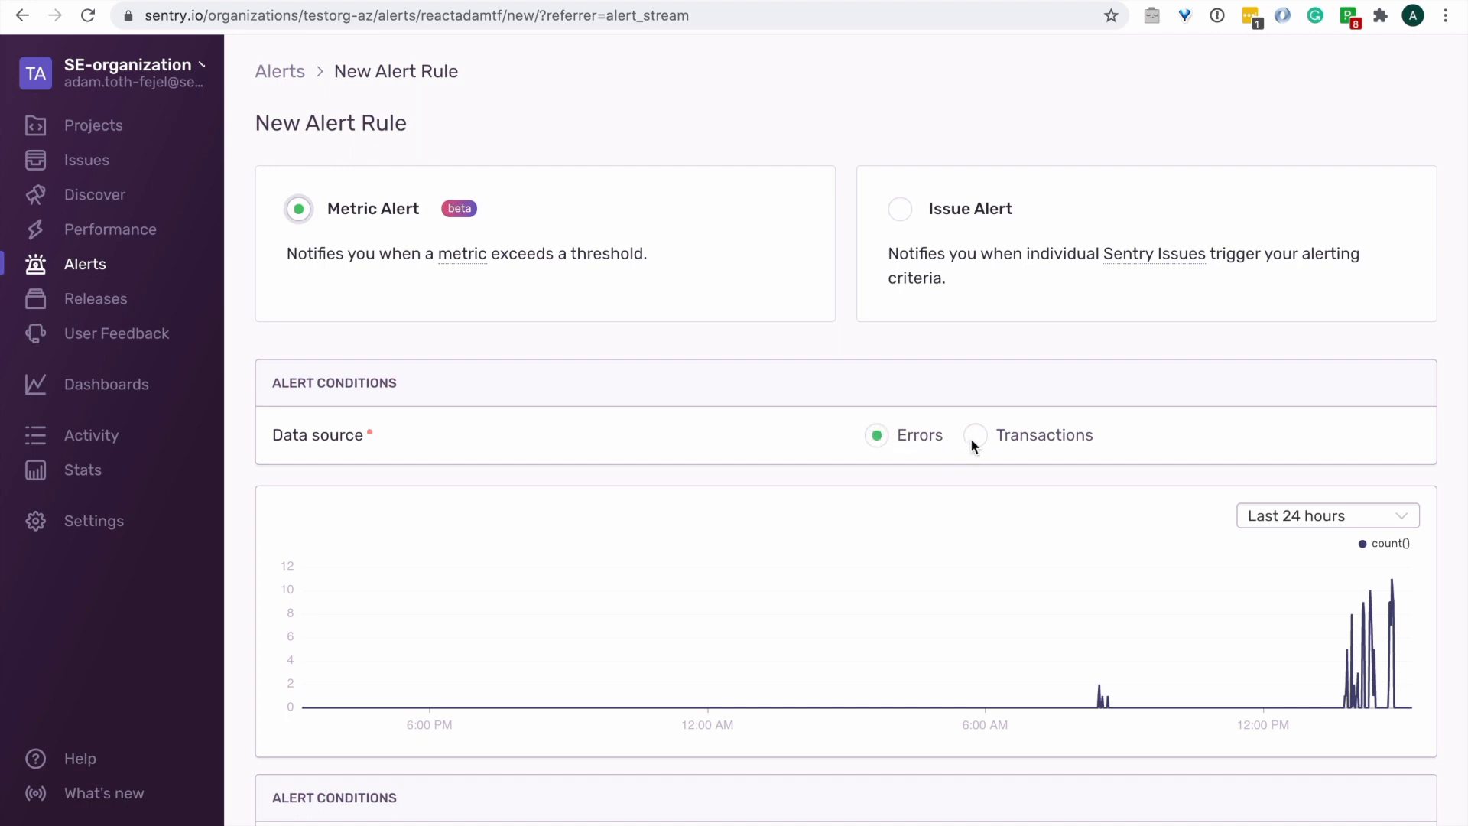
- Filter the alert's error events to those with the tag customerType:enterprise
scroll(979, 443, down, 4)
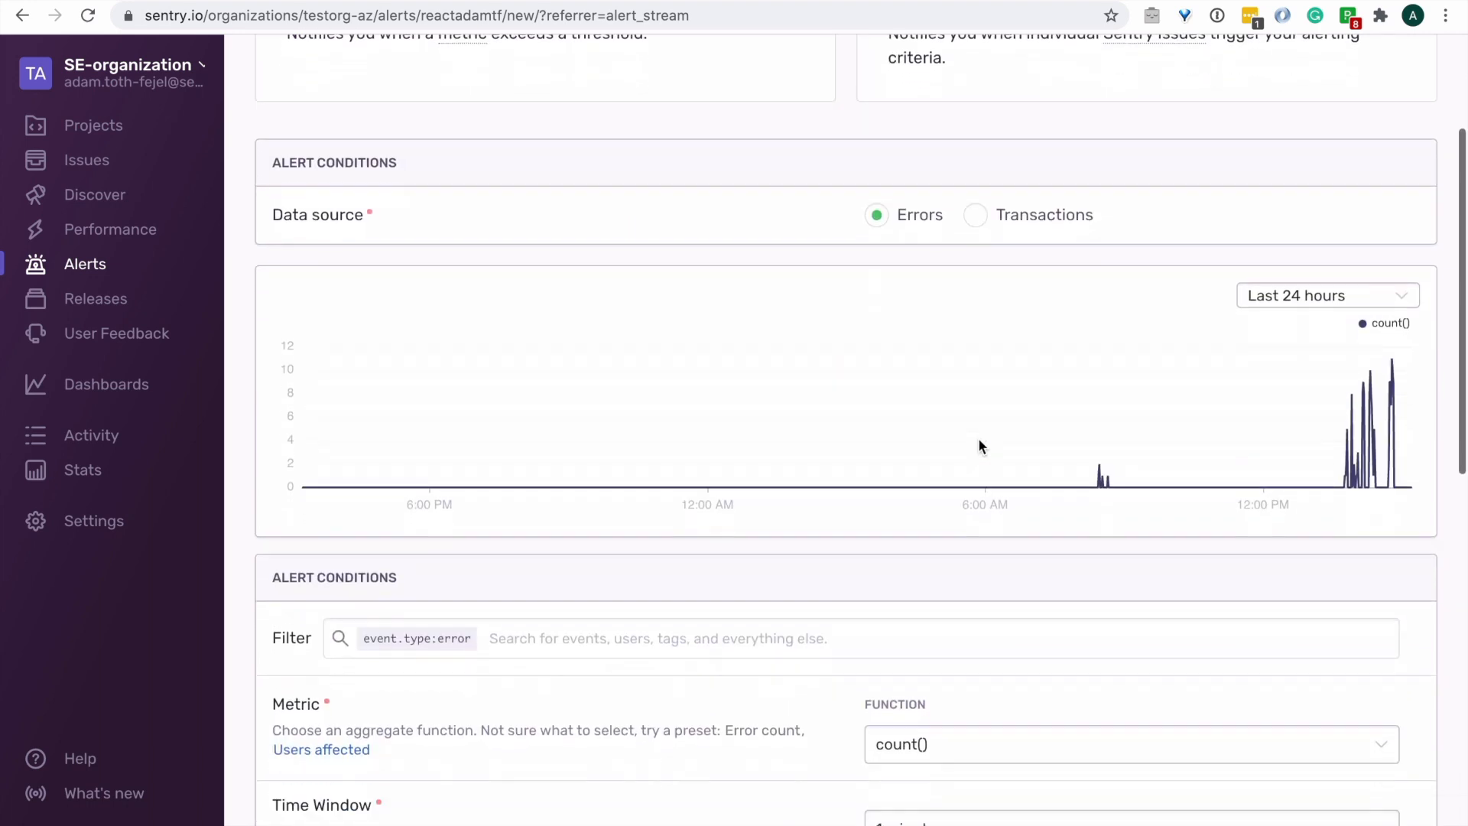
click(843, 583)
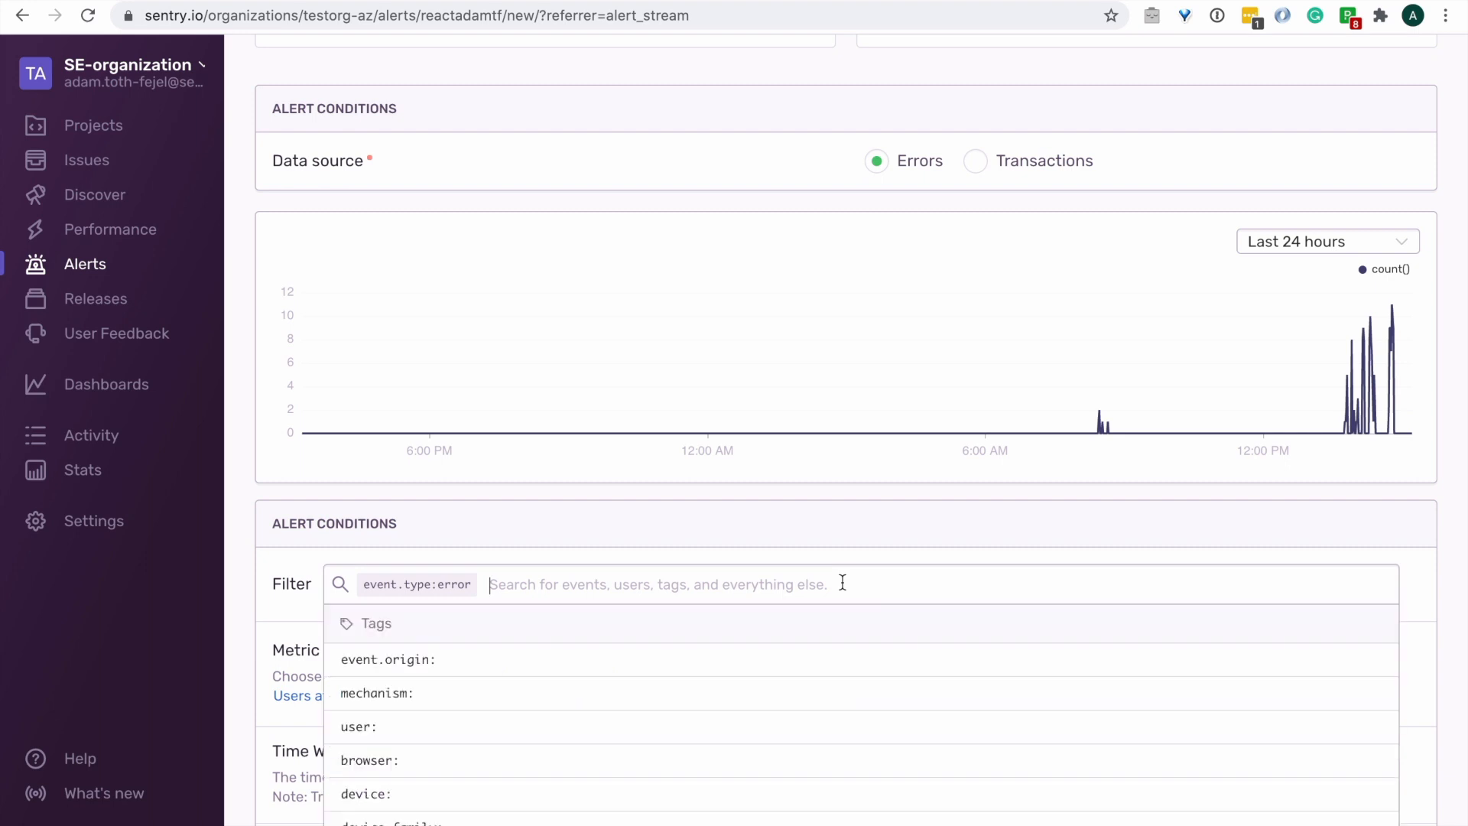
text(customer)
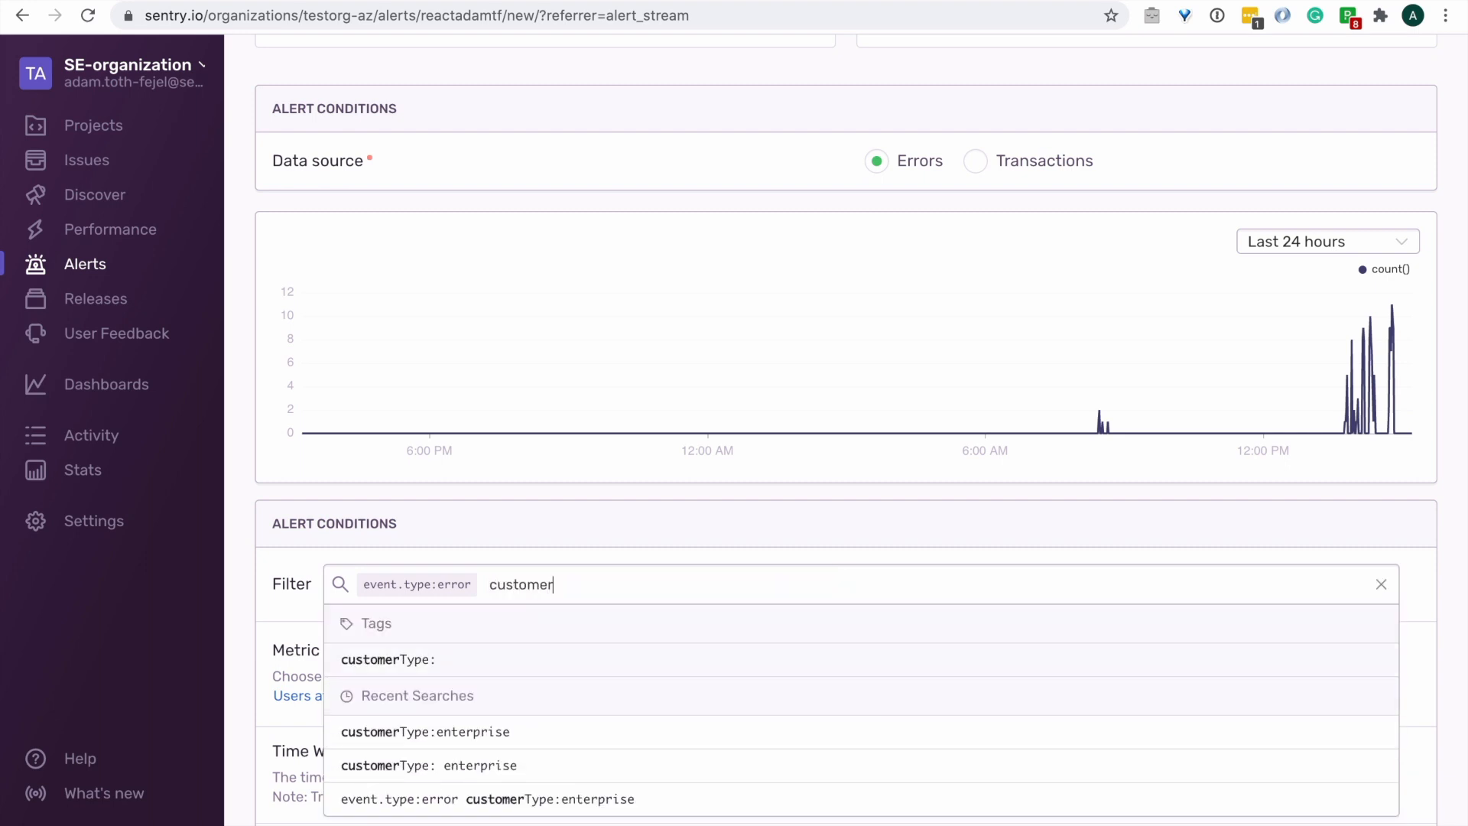
key(Down)
key(Return)
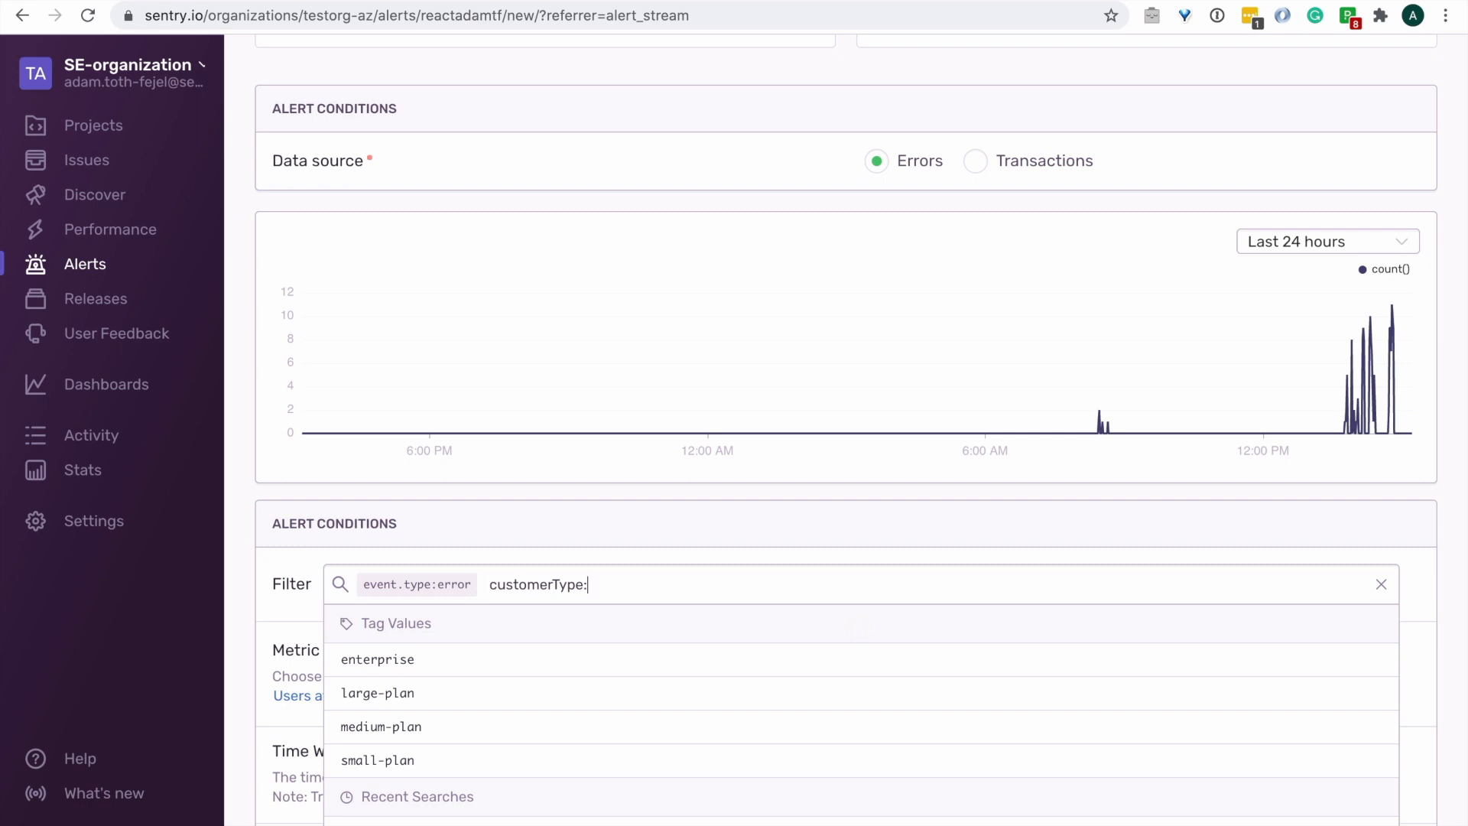
key(Down)
key(Return)
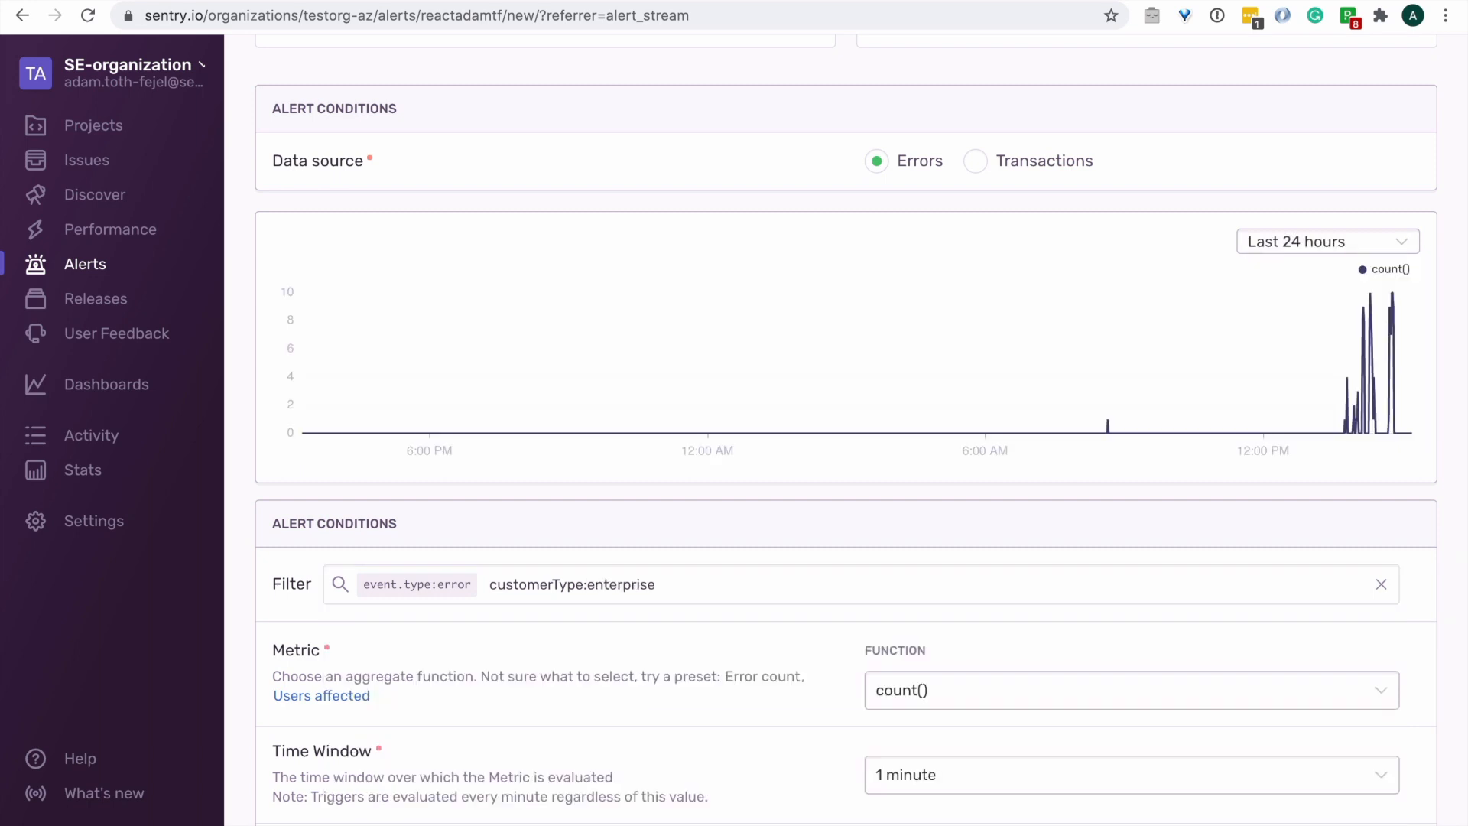
- Configure the alert metric as count() over a 5 minutes time window for All Environments
scroll(878, 622, down, 3)
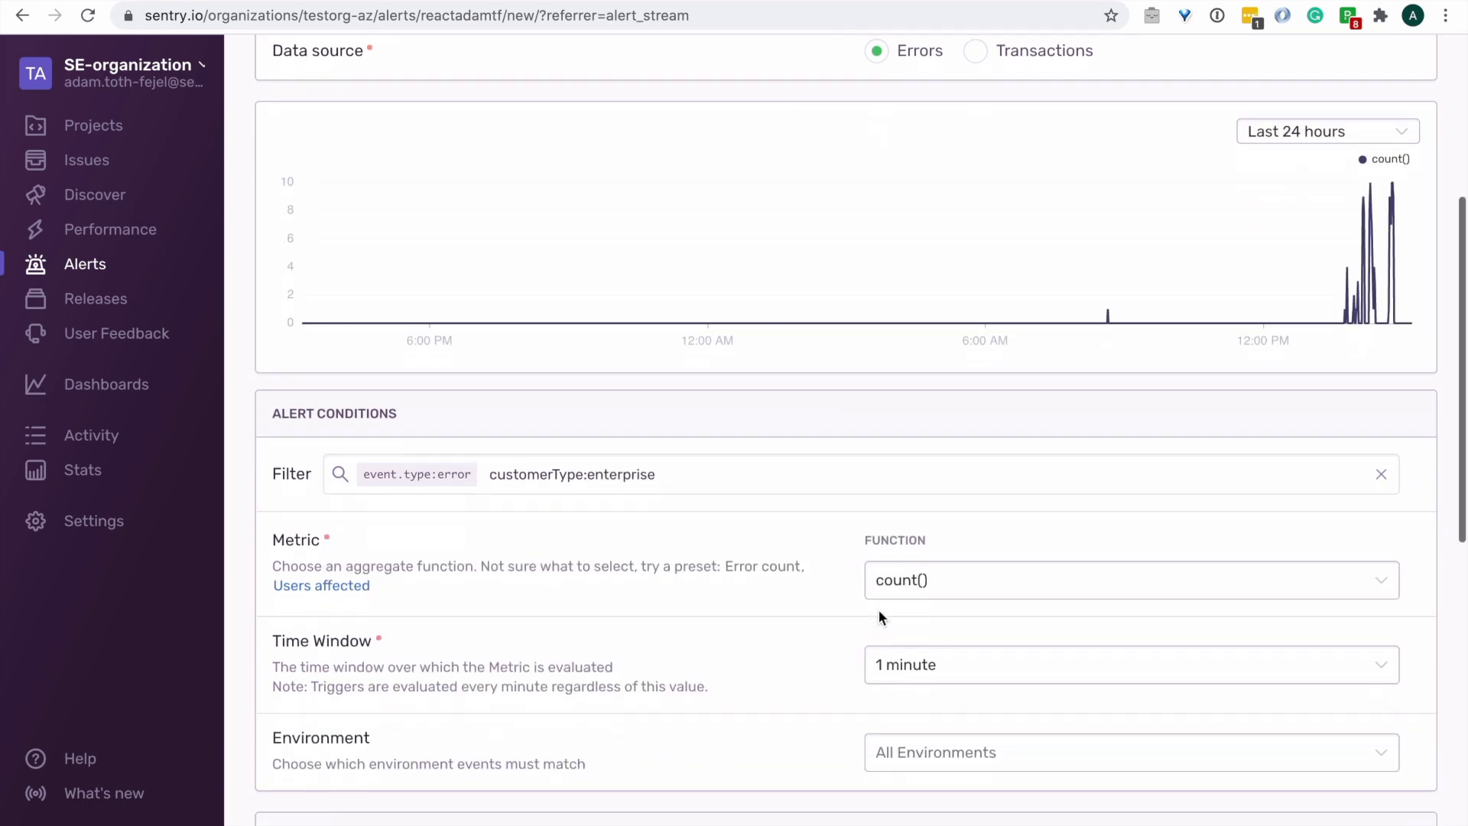
click(883, 595)
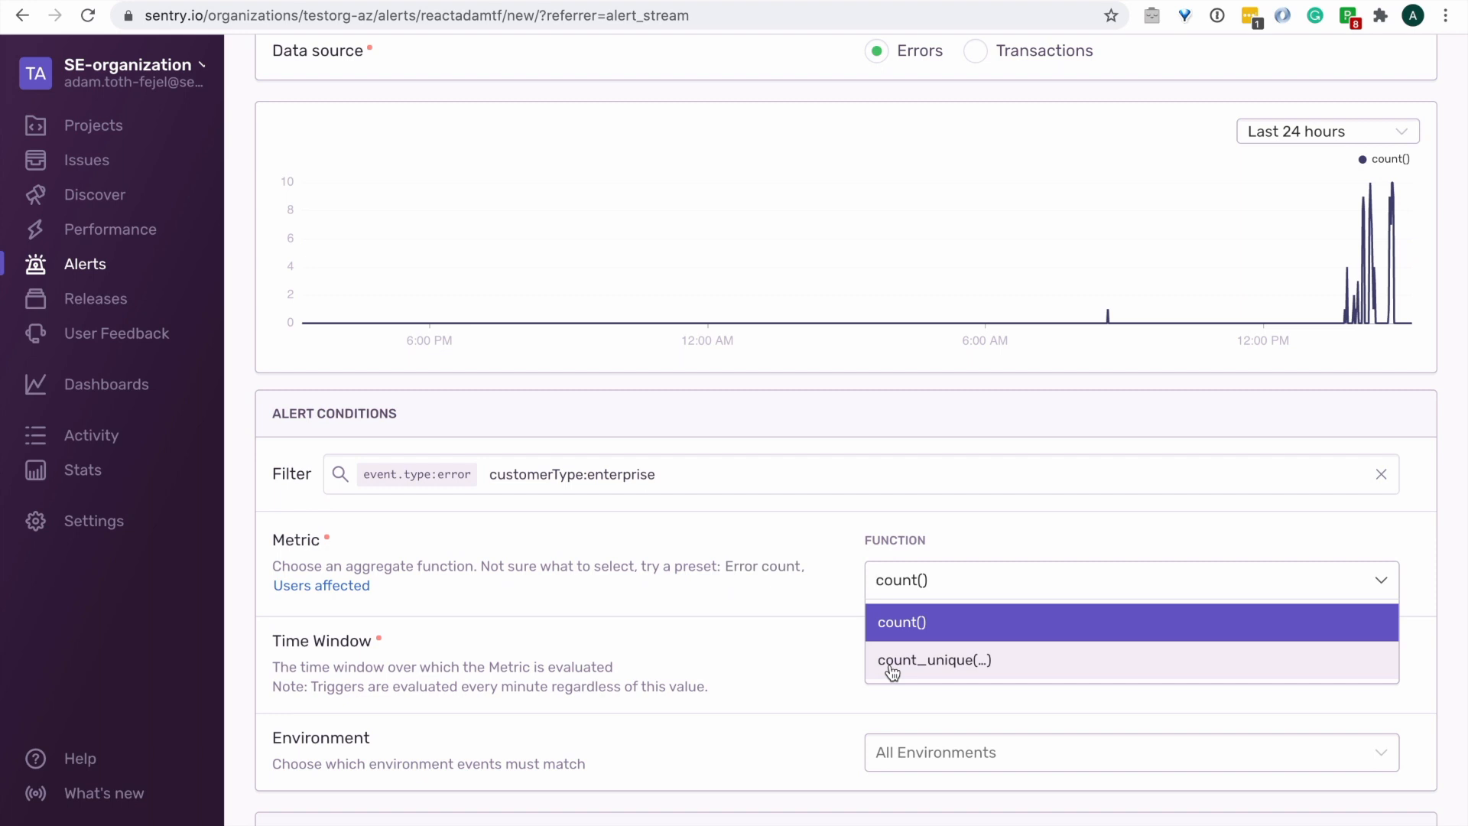
click(896, 637)
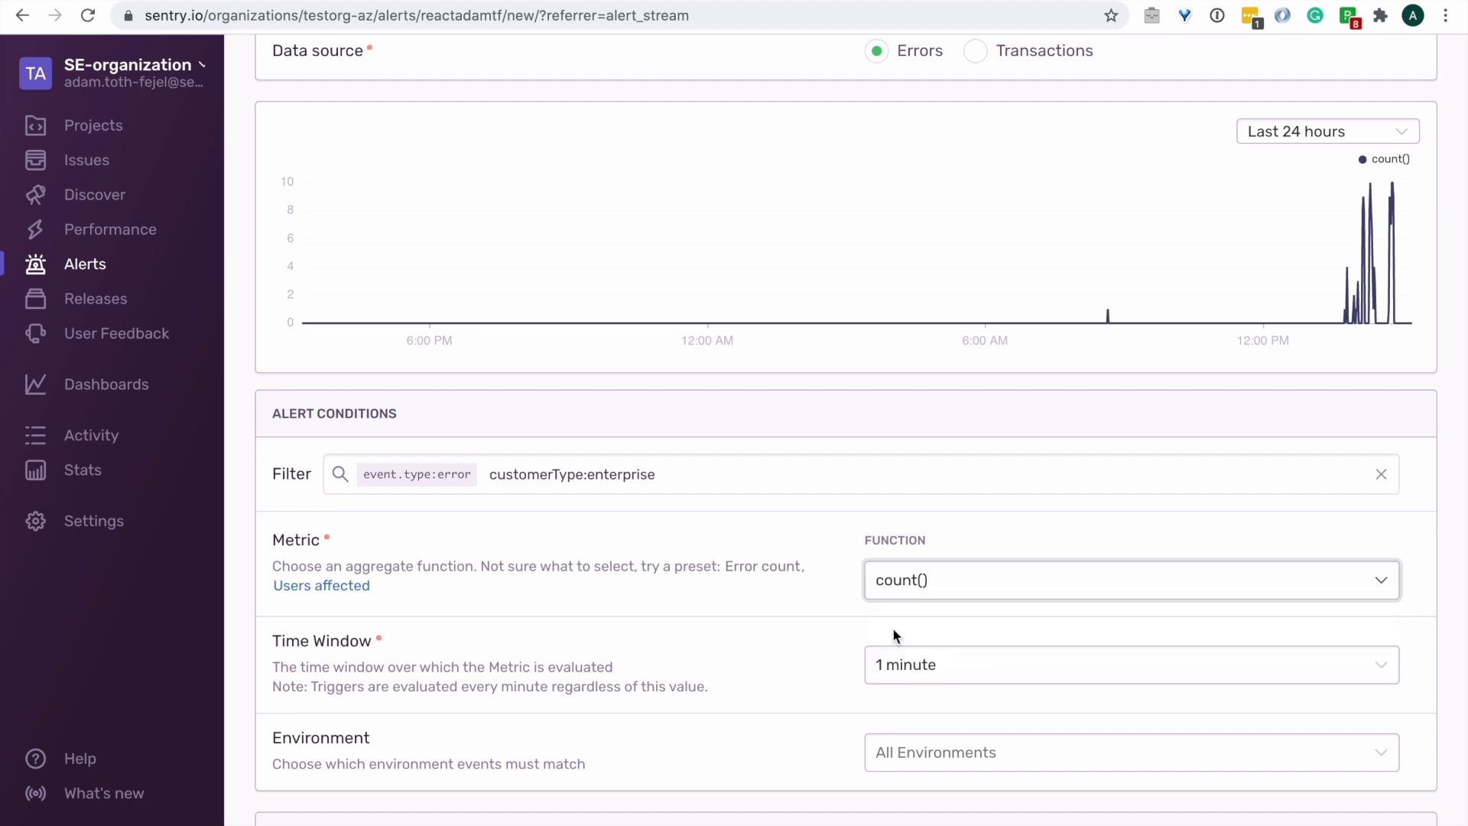
scroll(893, 627, down, 1)
click(890, 650)
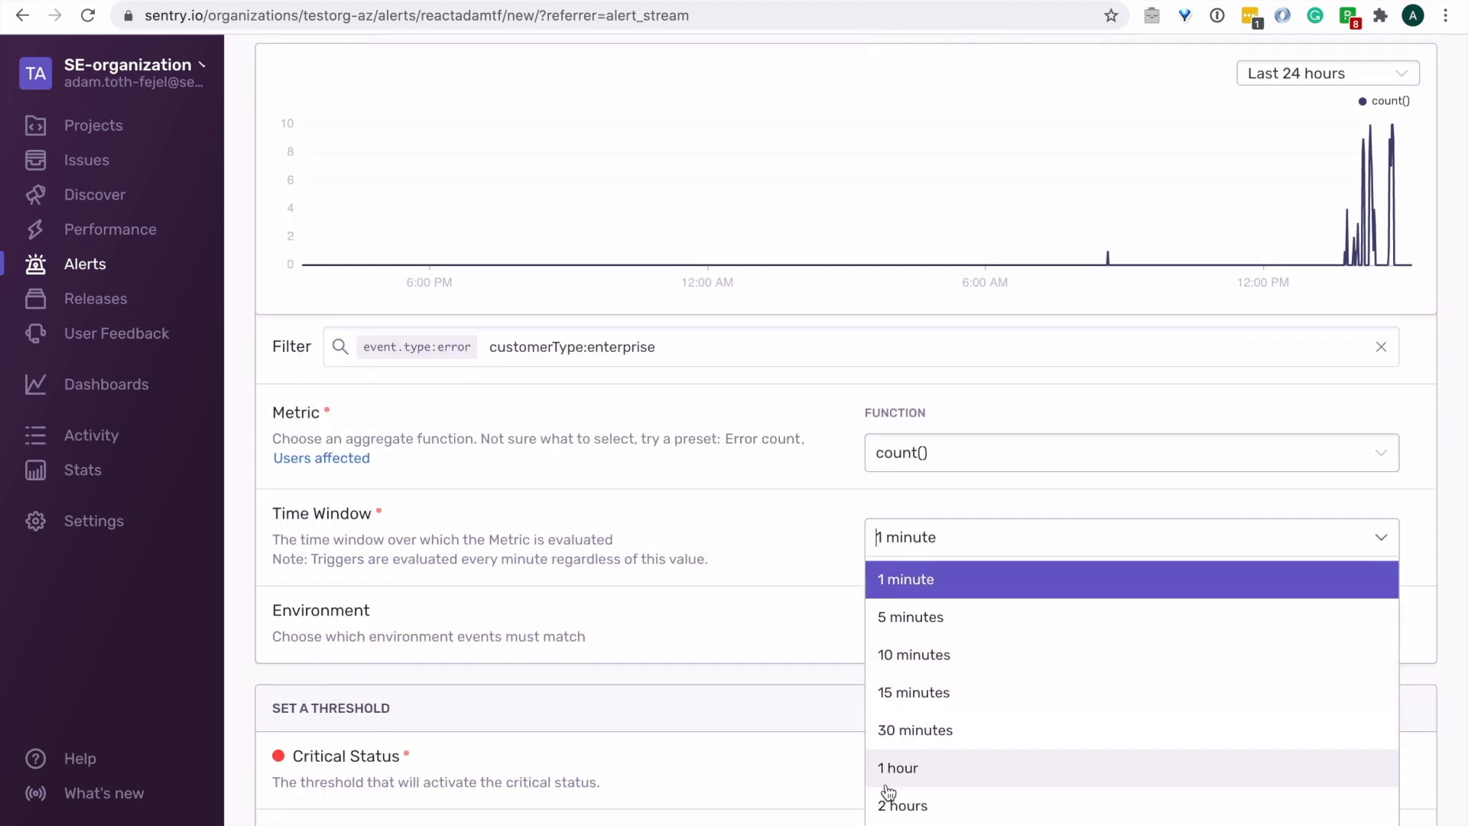
click(905, 630)
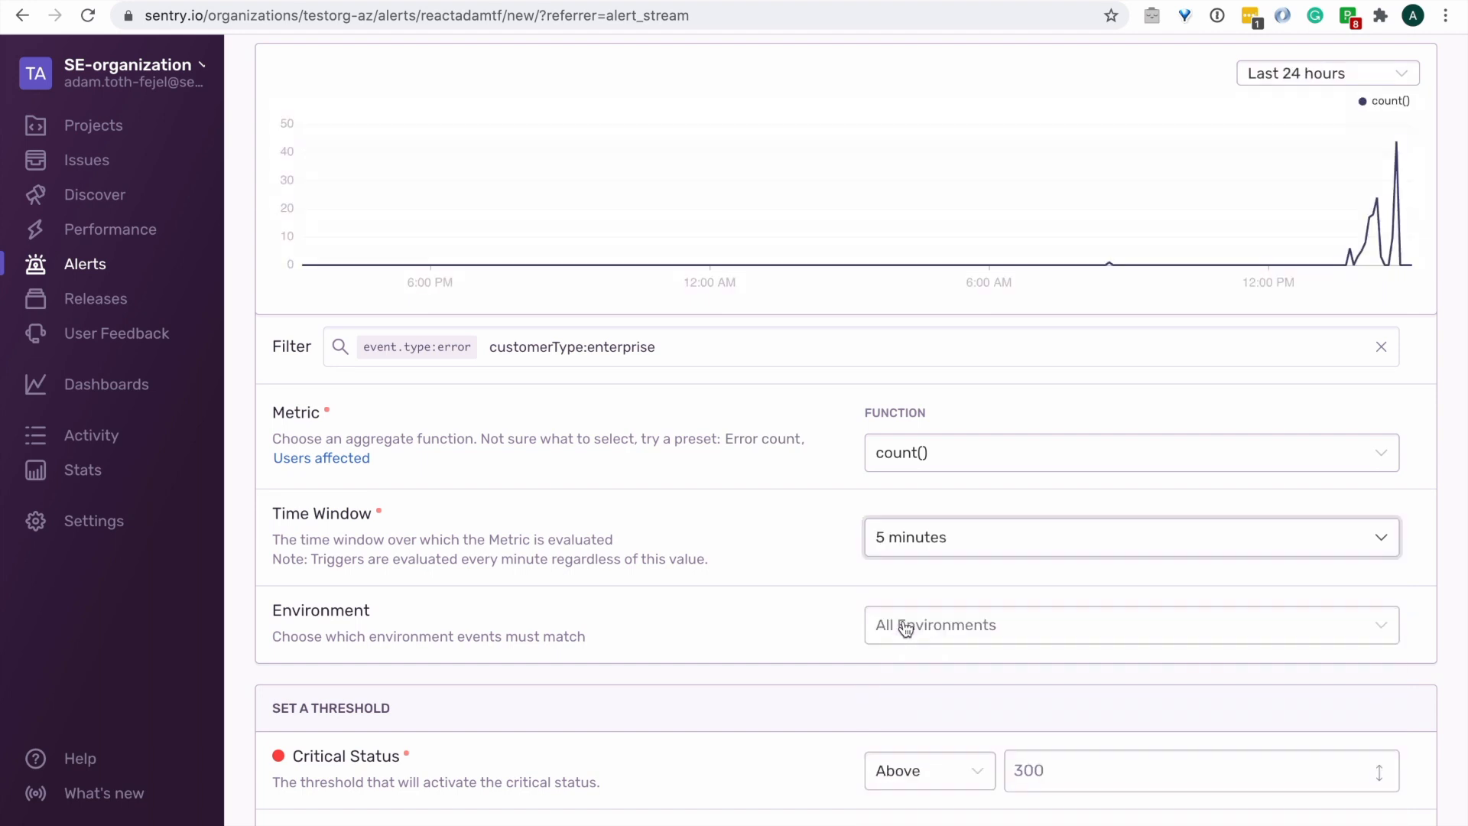
click(906, 628)
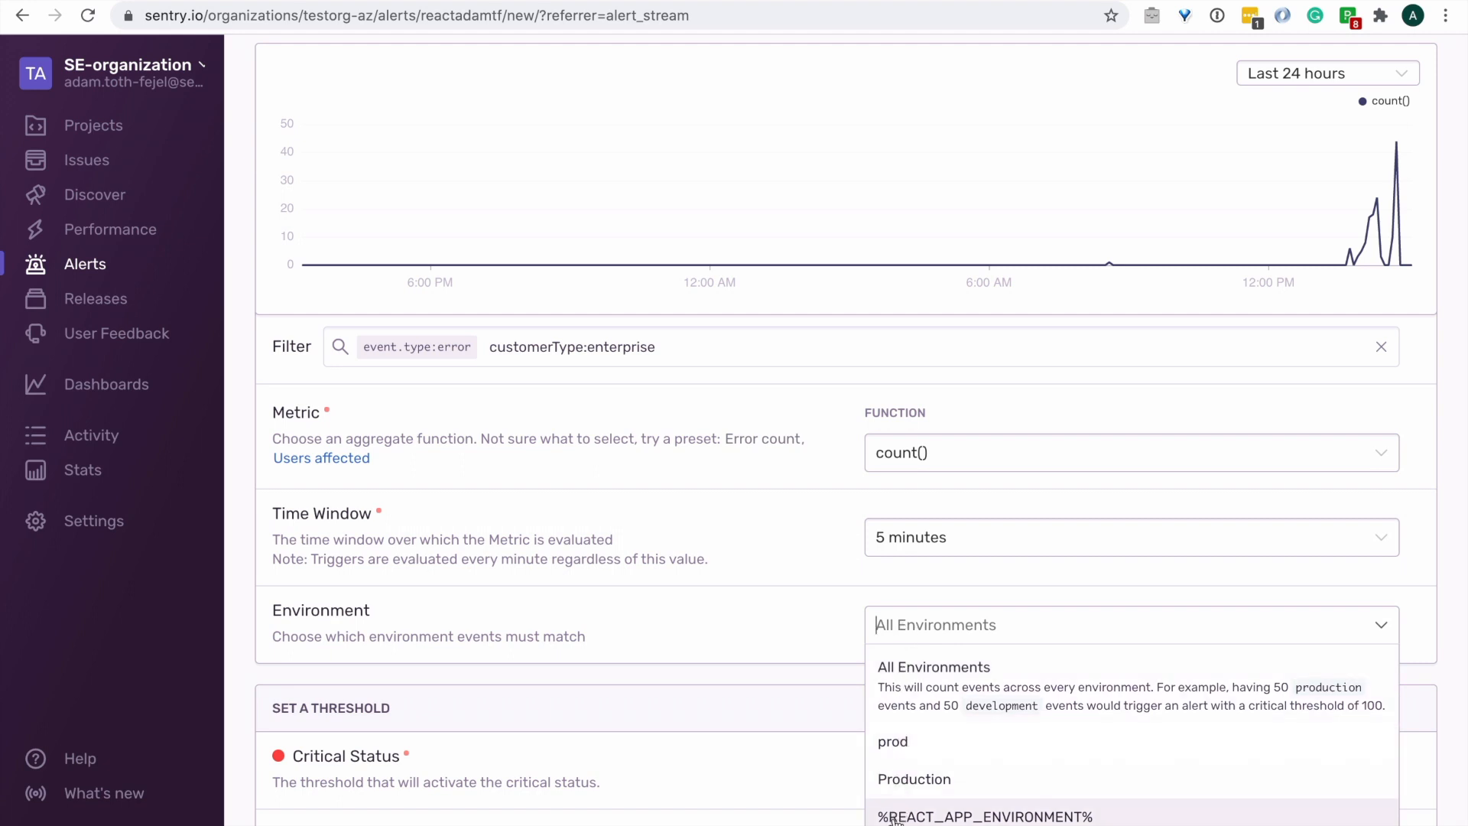
click(908, 700)
- Set the alert thresholds to above 20 for critical, above 10 for warning and below 5 for resolved
scroll(906, 695, down, 3)
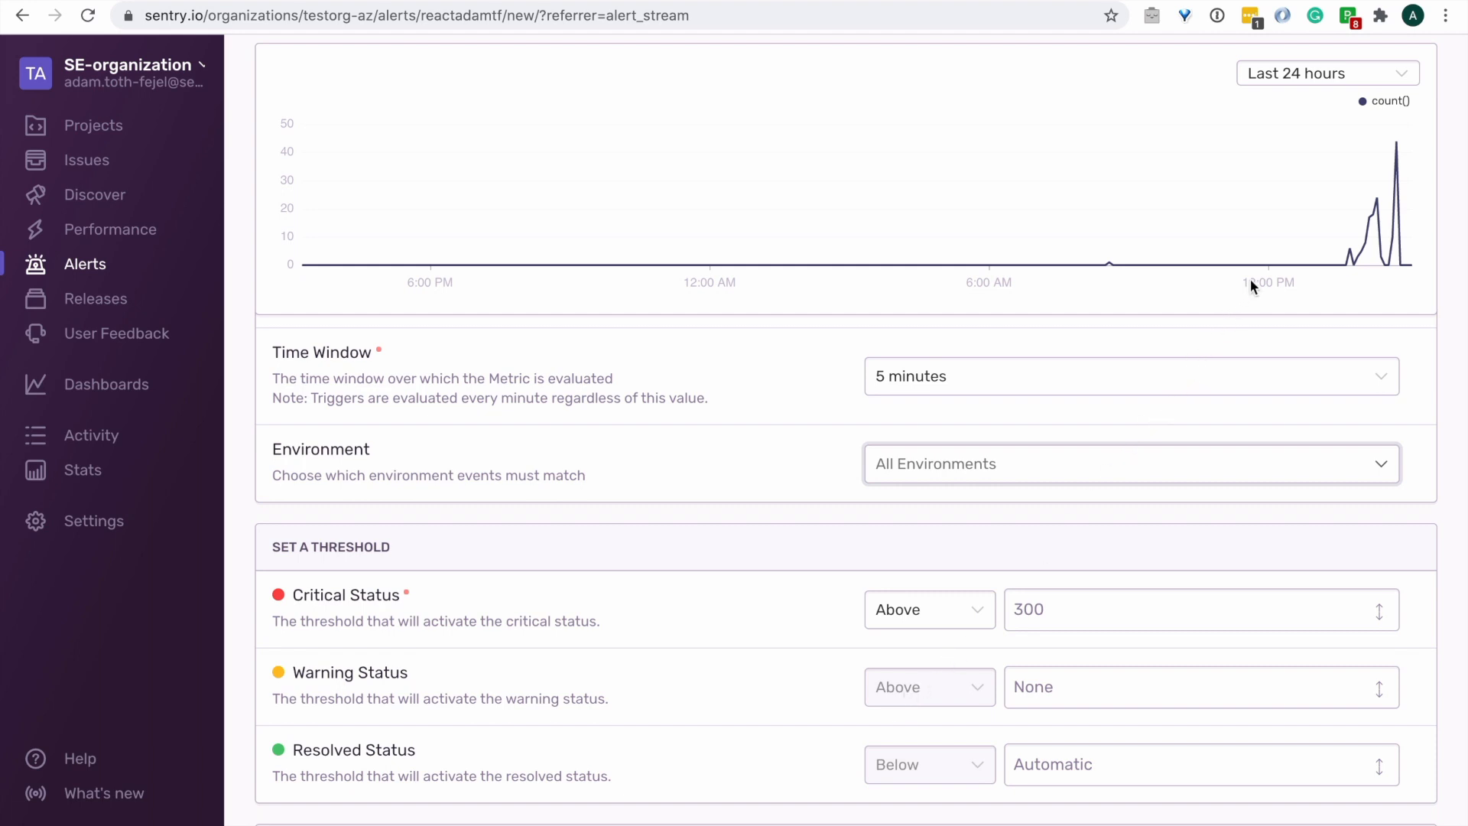
mouse_move(1374, 209)
click(1157, 604)
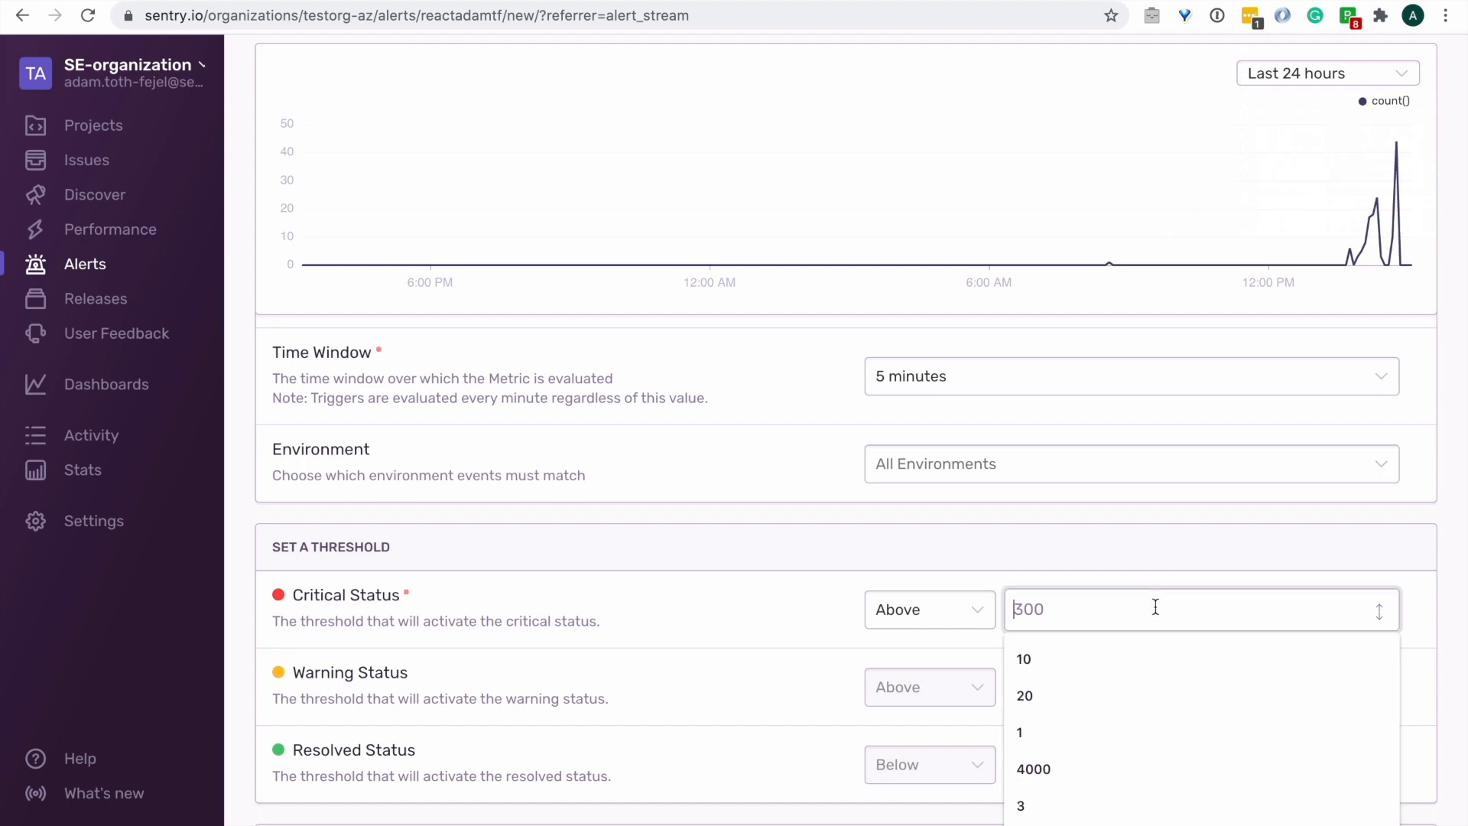
text(20)
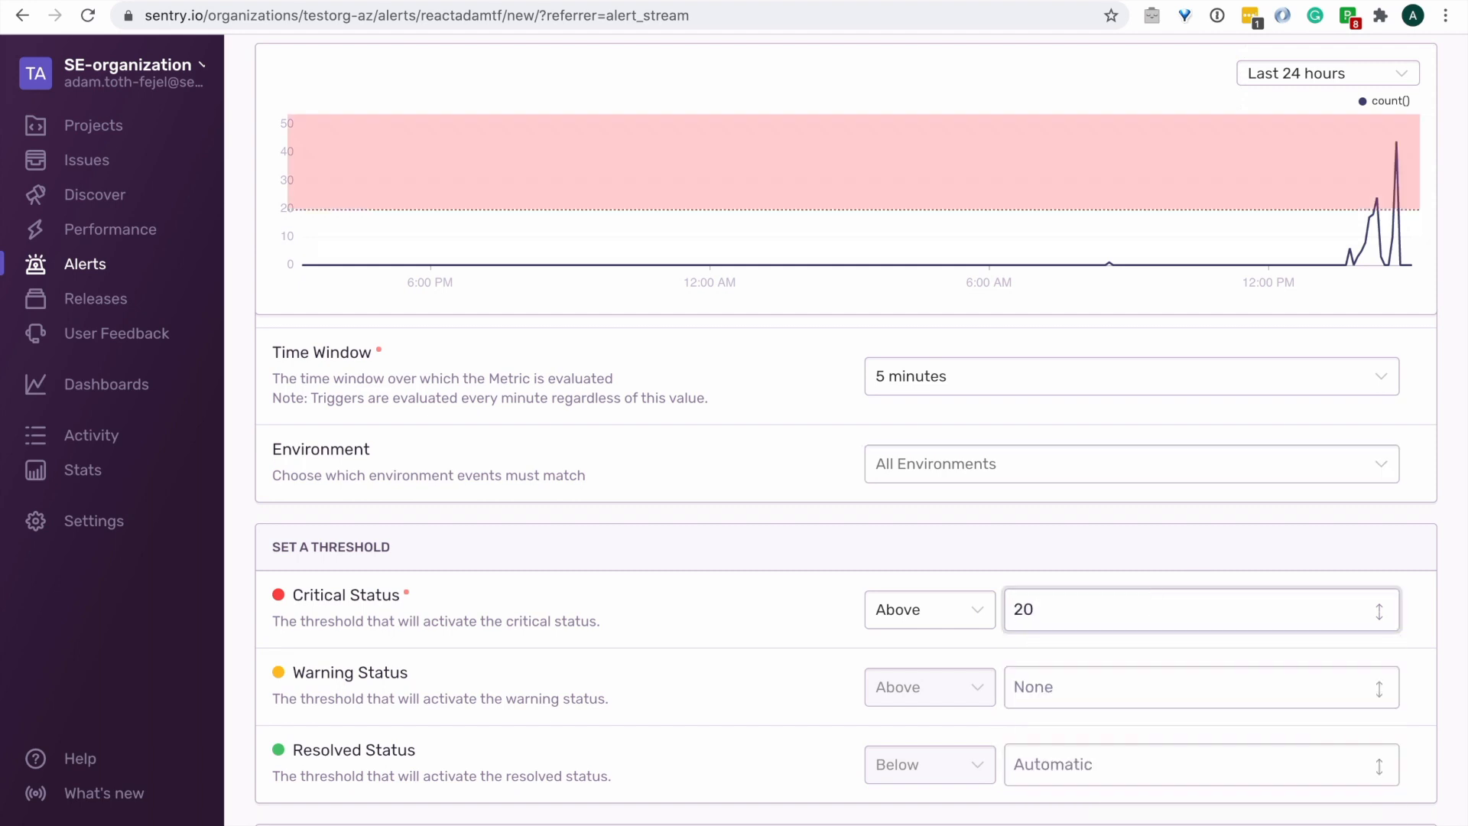
click(1099, 684)
text(10)
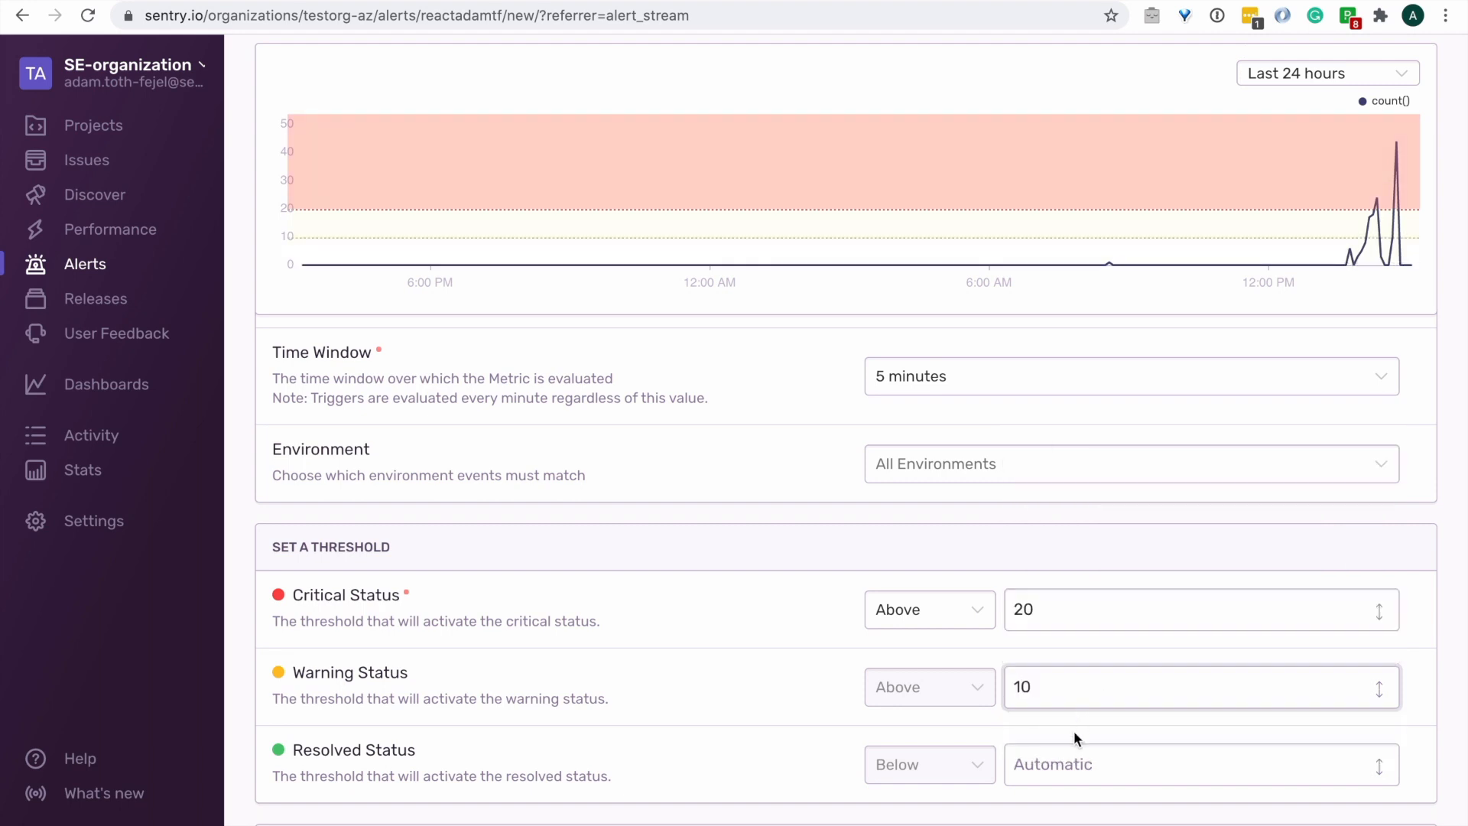
click(1063, 766)
text(5)
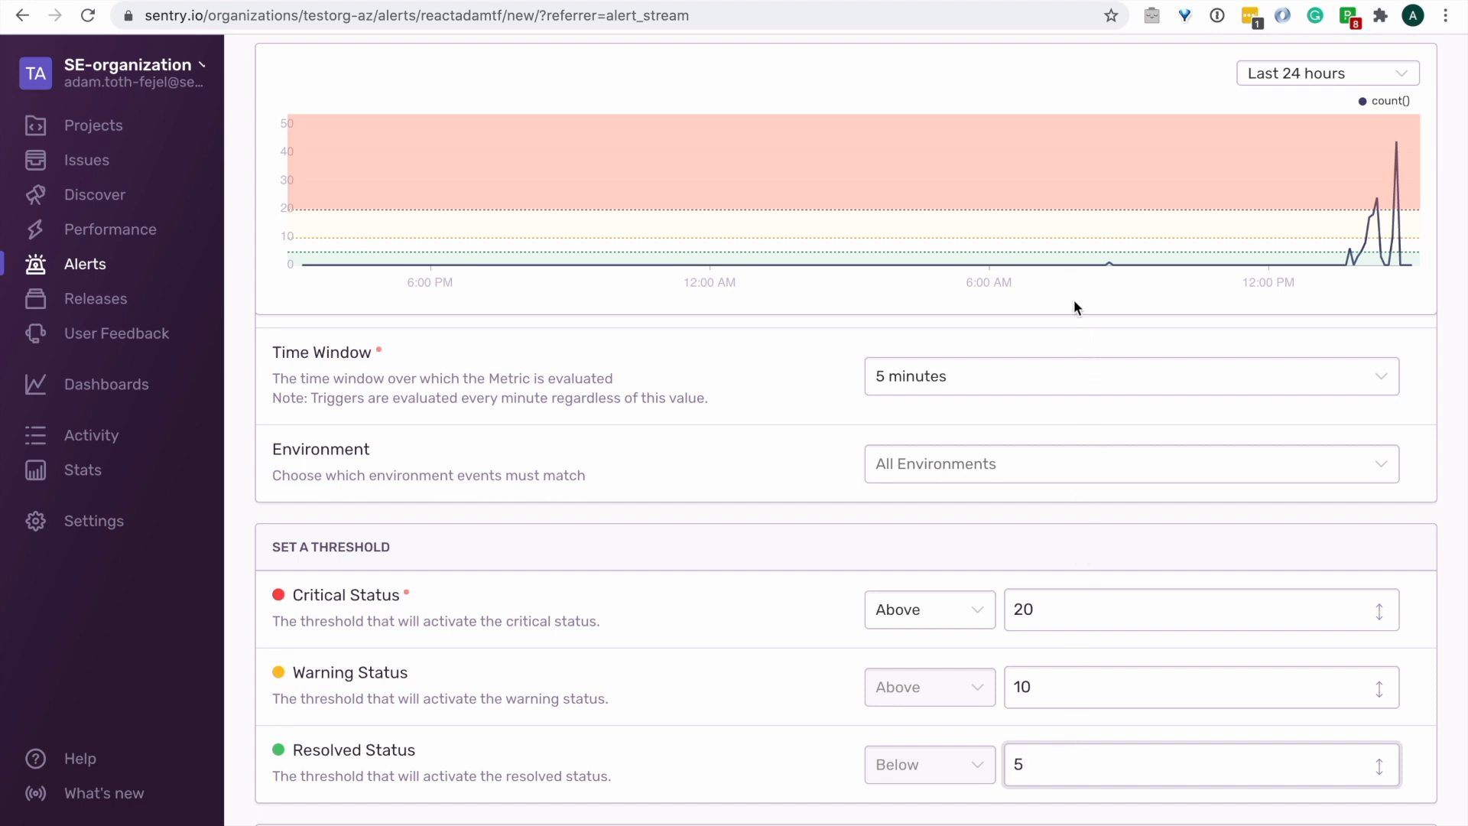
mouse_move(1066, 266)
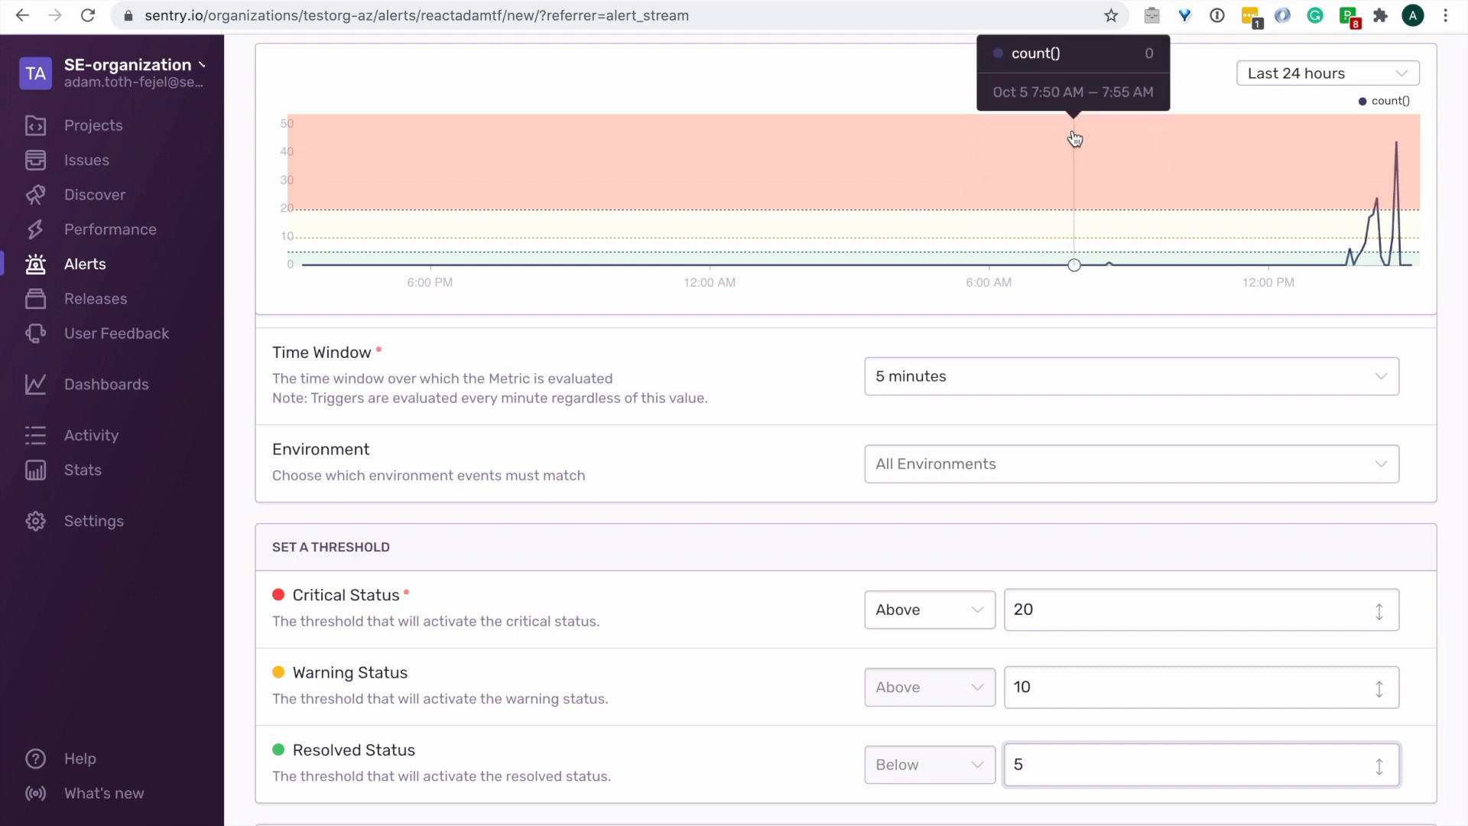
- Add a Critical Status action that notifies Pagerduty - sentry-test, using the first SE Team service listed
scroll(849, 646, down, 2)
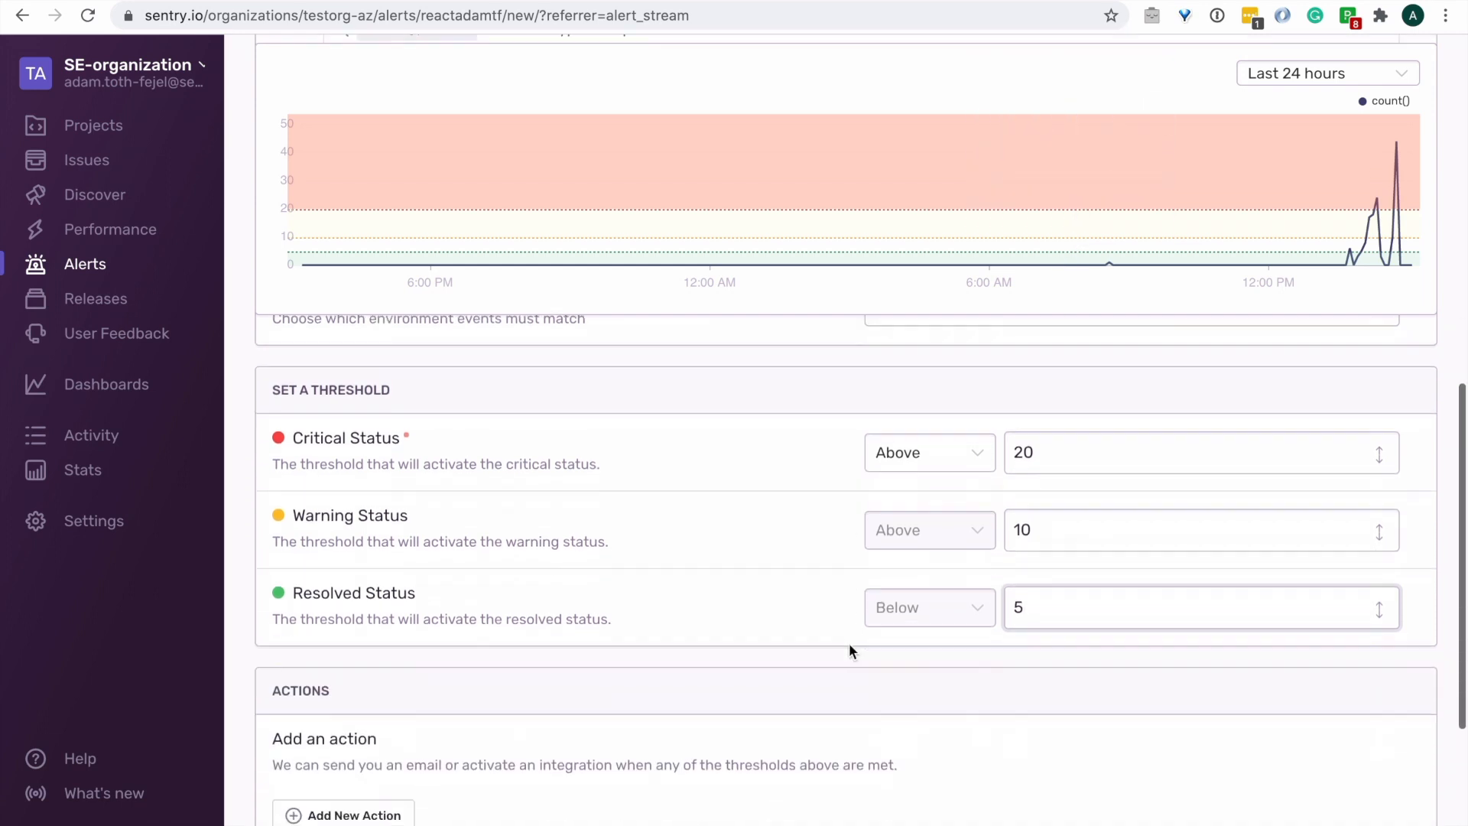
scroll(849, 644, down, 4)
click(397, 601)
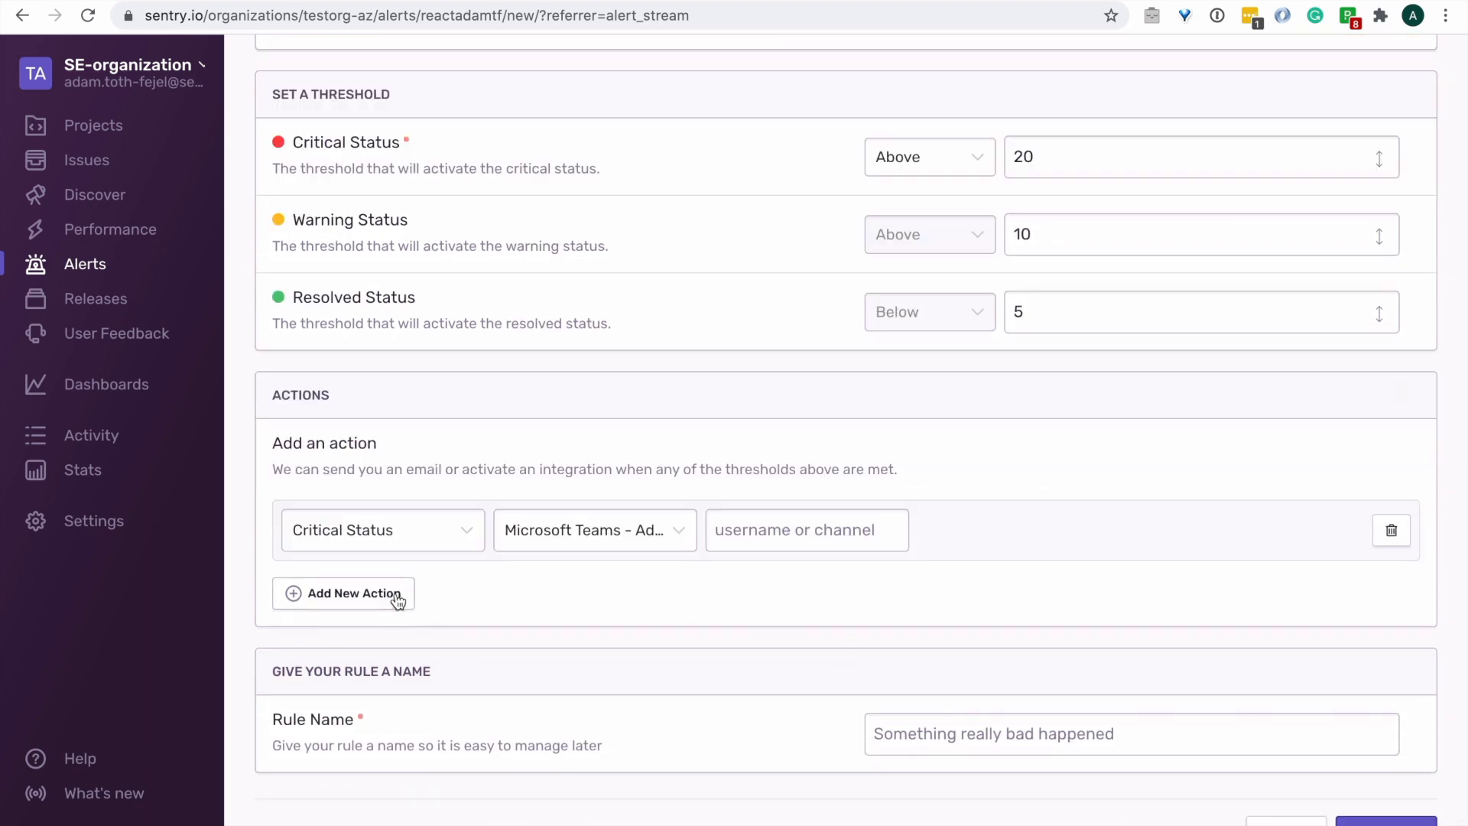
click(526, 534)
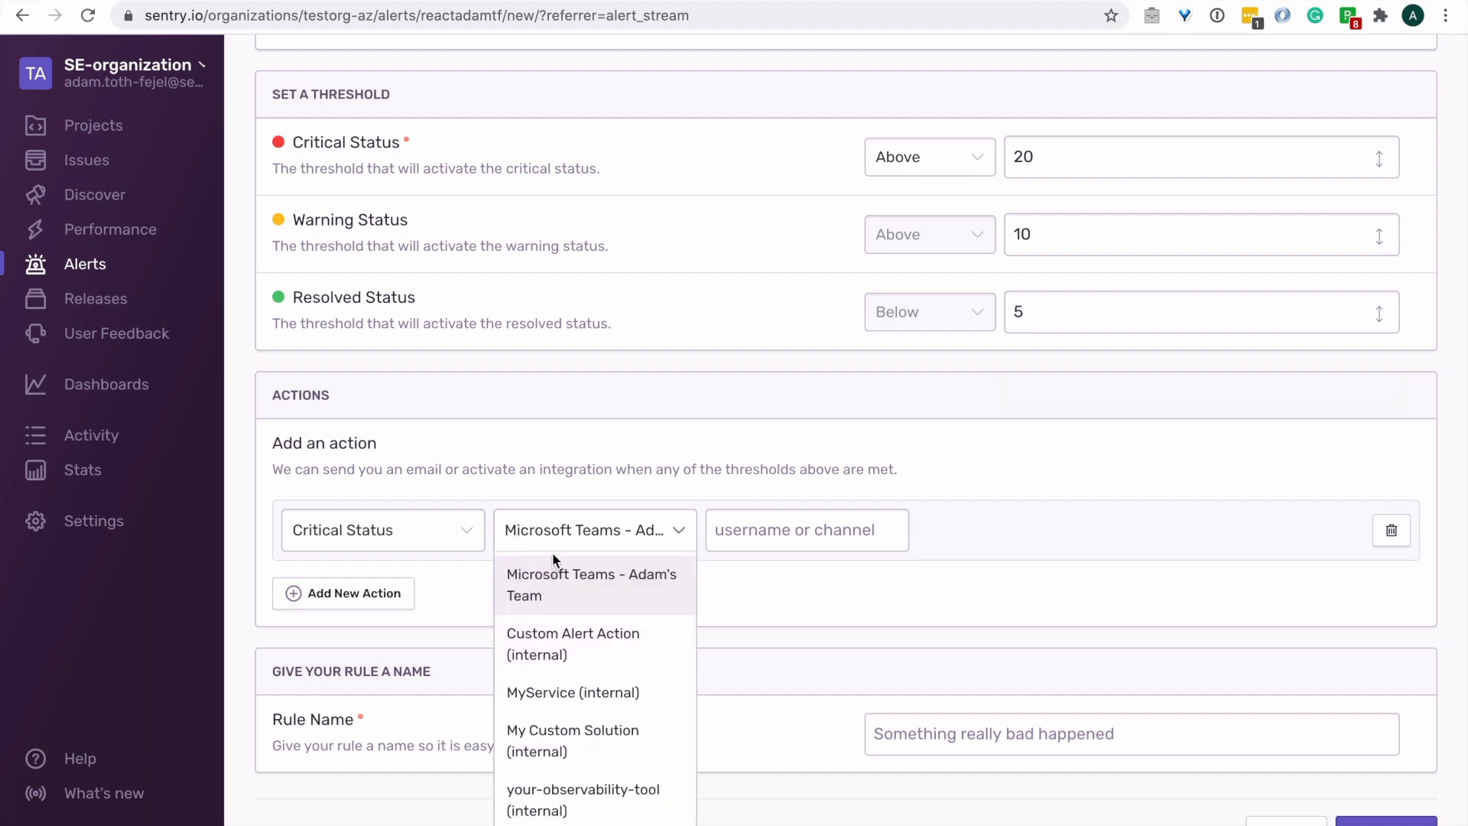
scroll(553, 556, down, 4)
scroll(553, 556, down, 2)
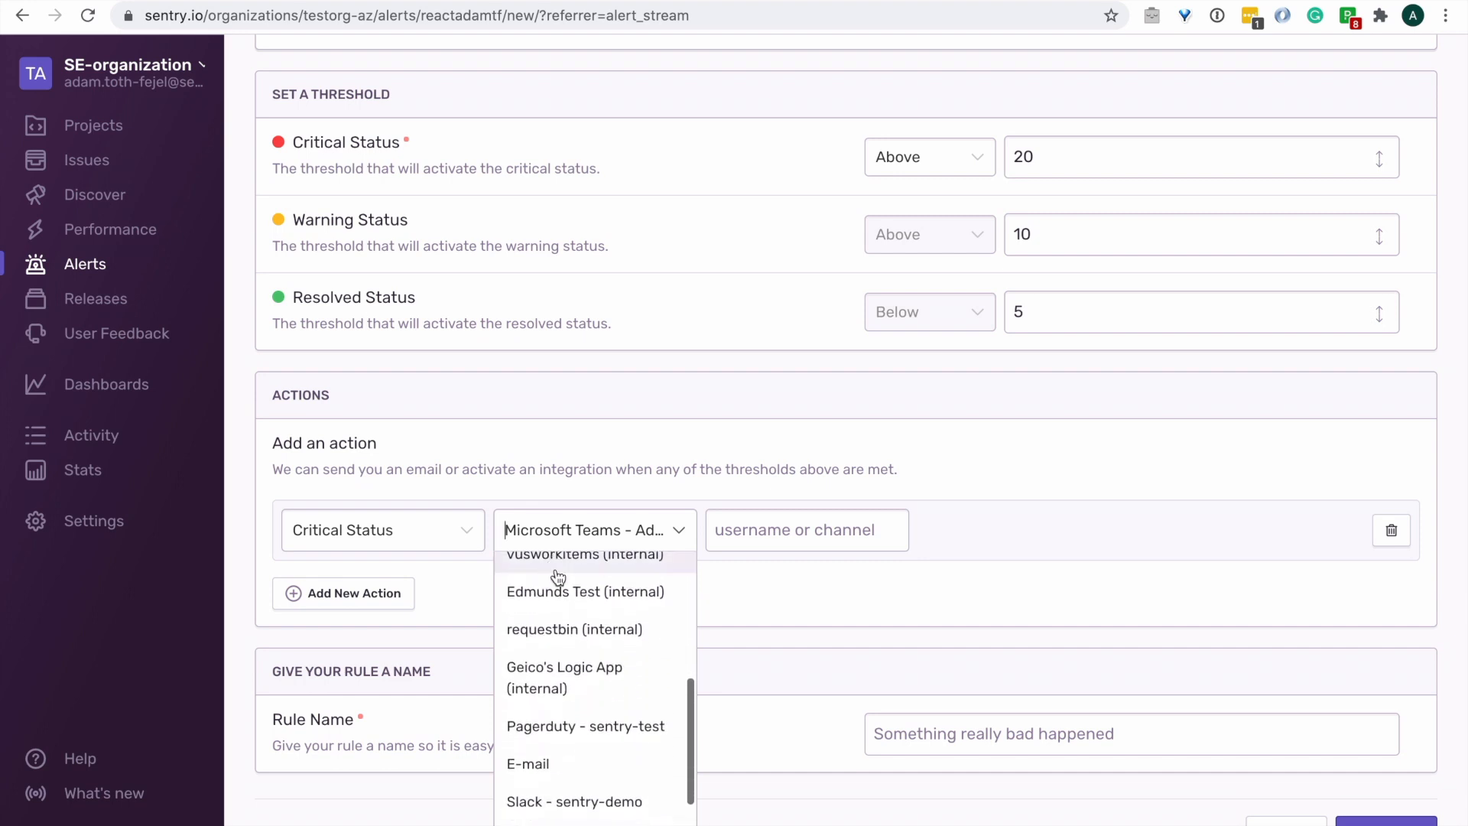
click(586, 728)
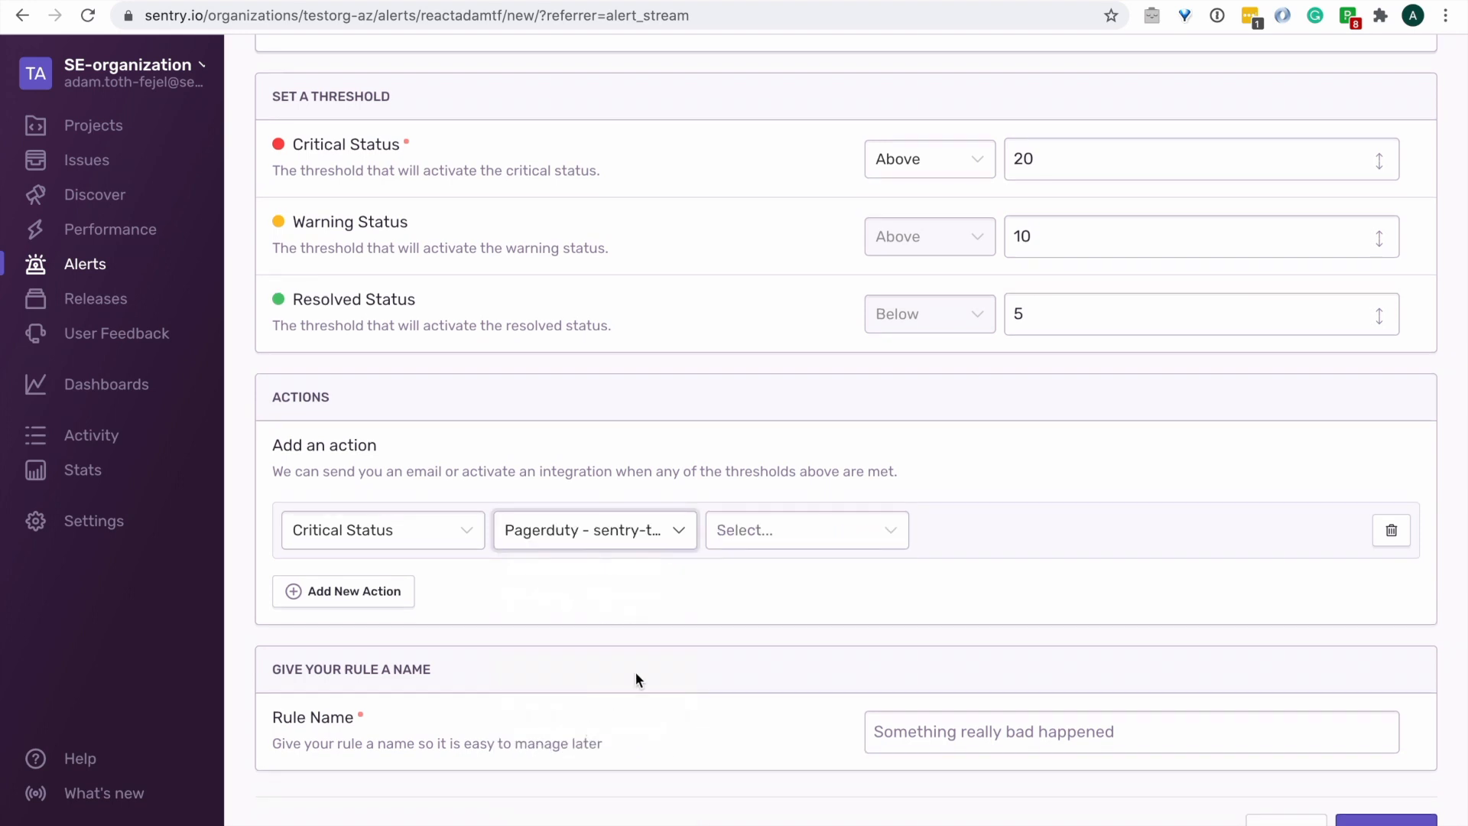
click(754, 536)
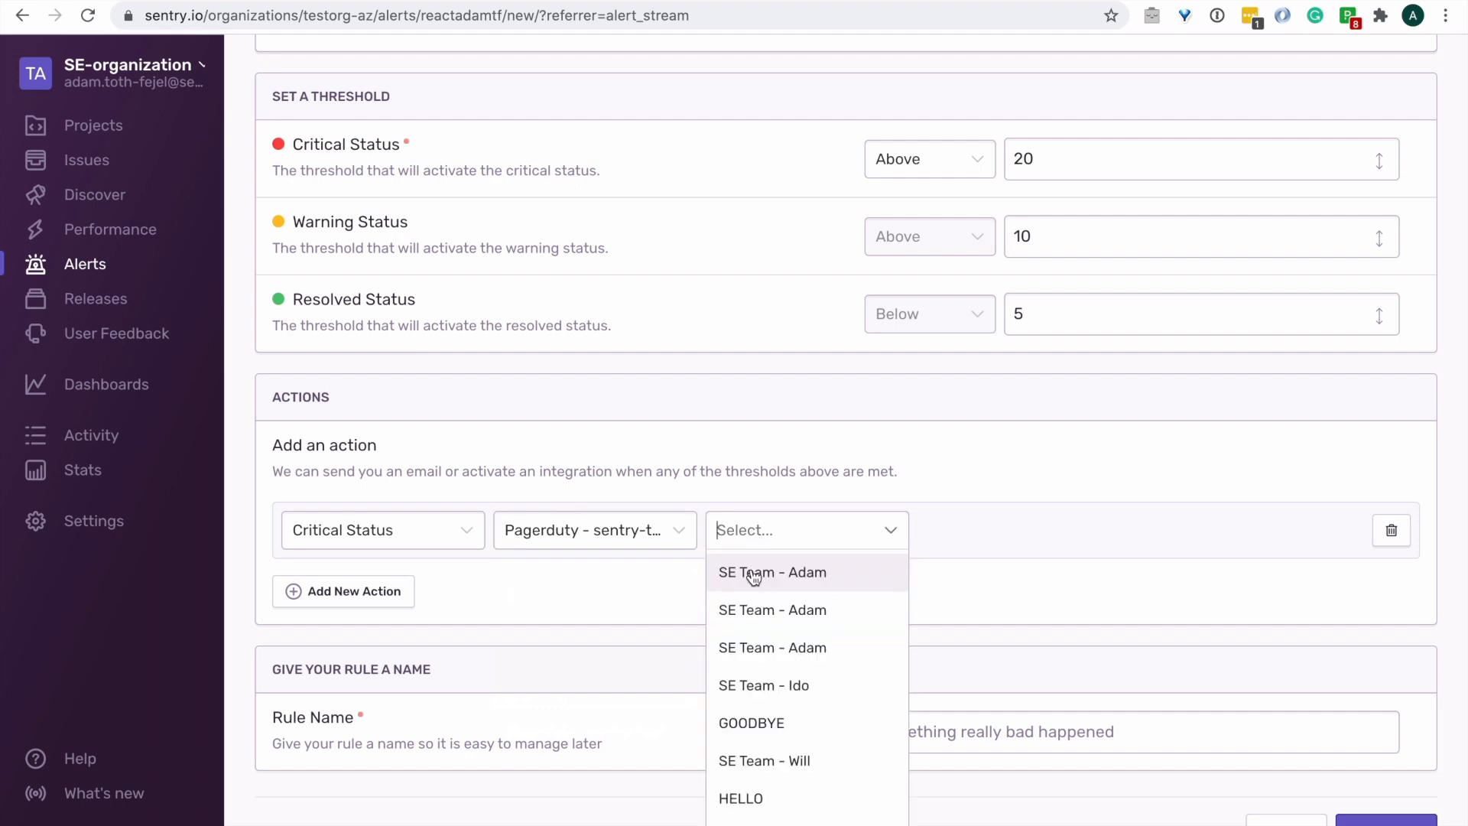
click(755, 574)
- Add a Warning Status action that notifies the #sentrynotifications channel through Slack - sentry-demo
click(397, 592)
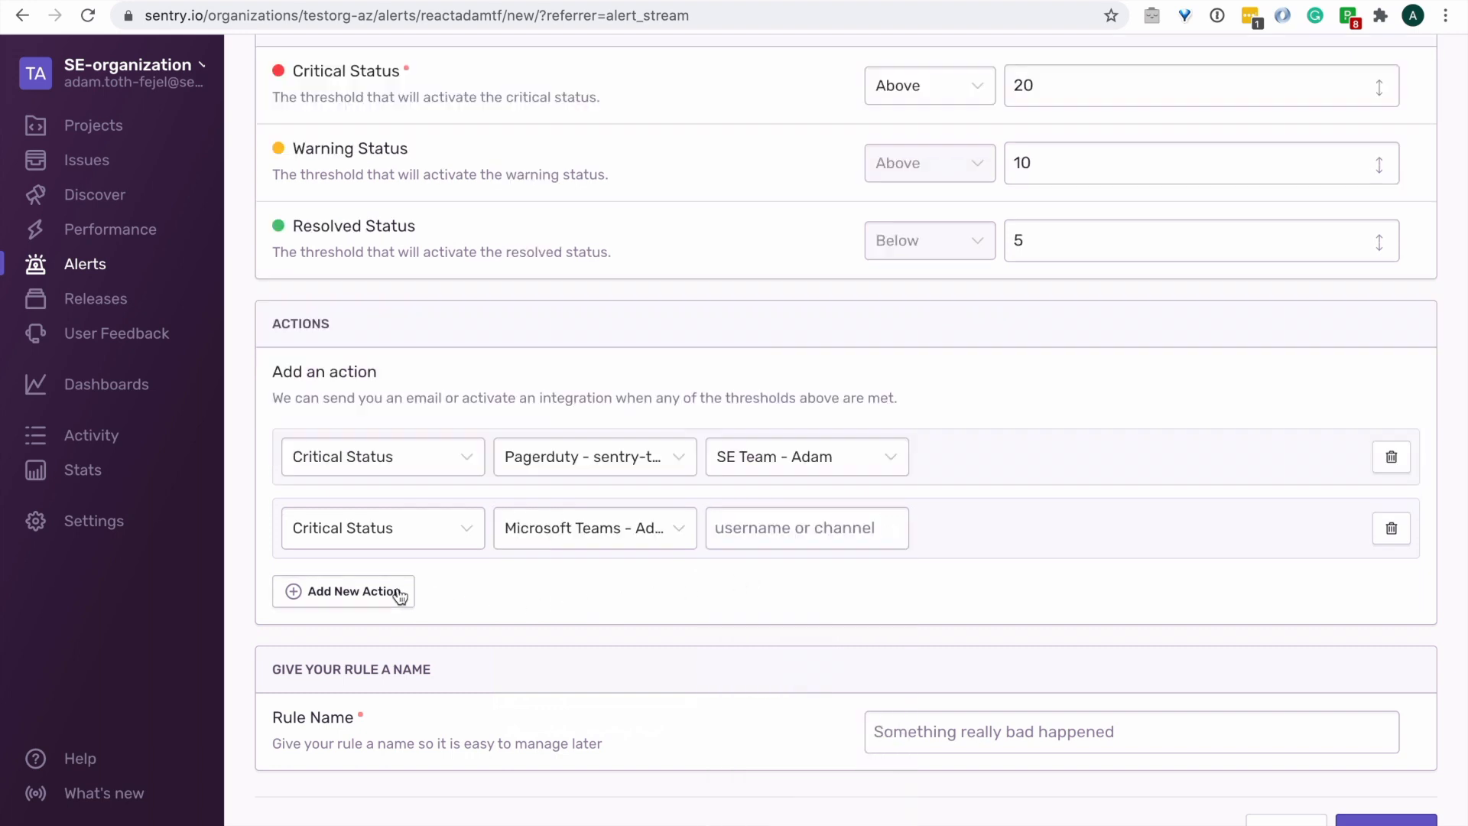
click(412, 535)
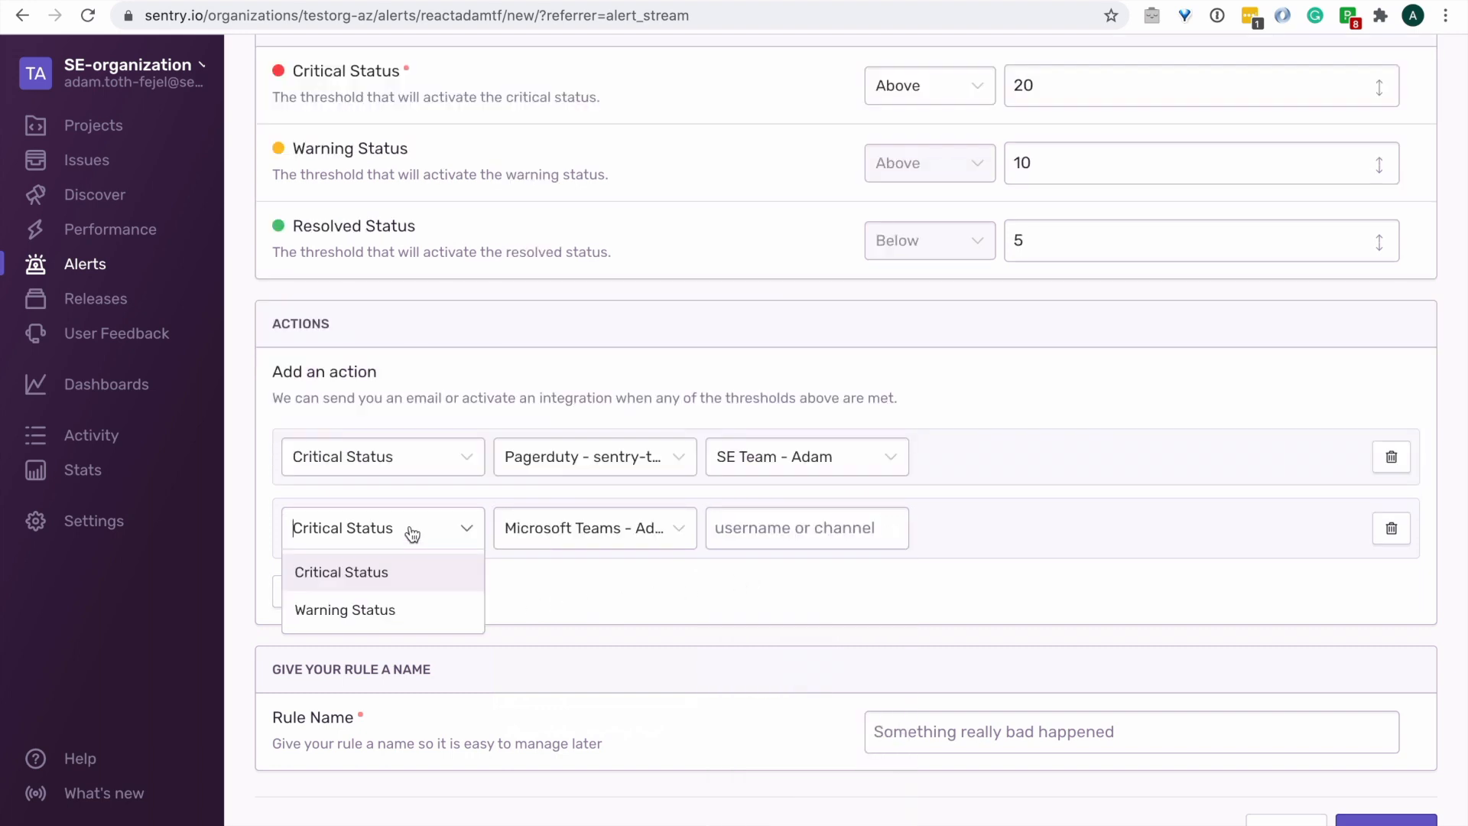
click(395, 608)
click(515, 535)
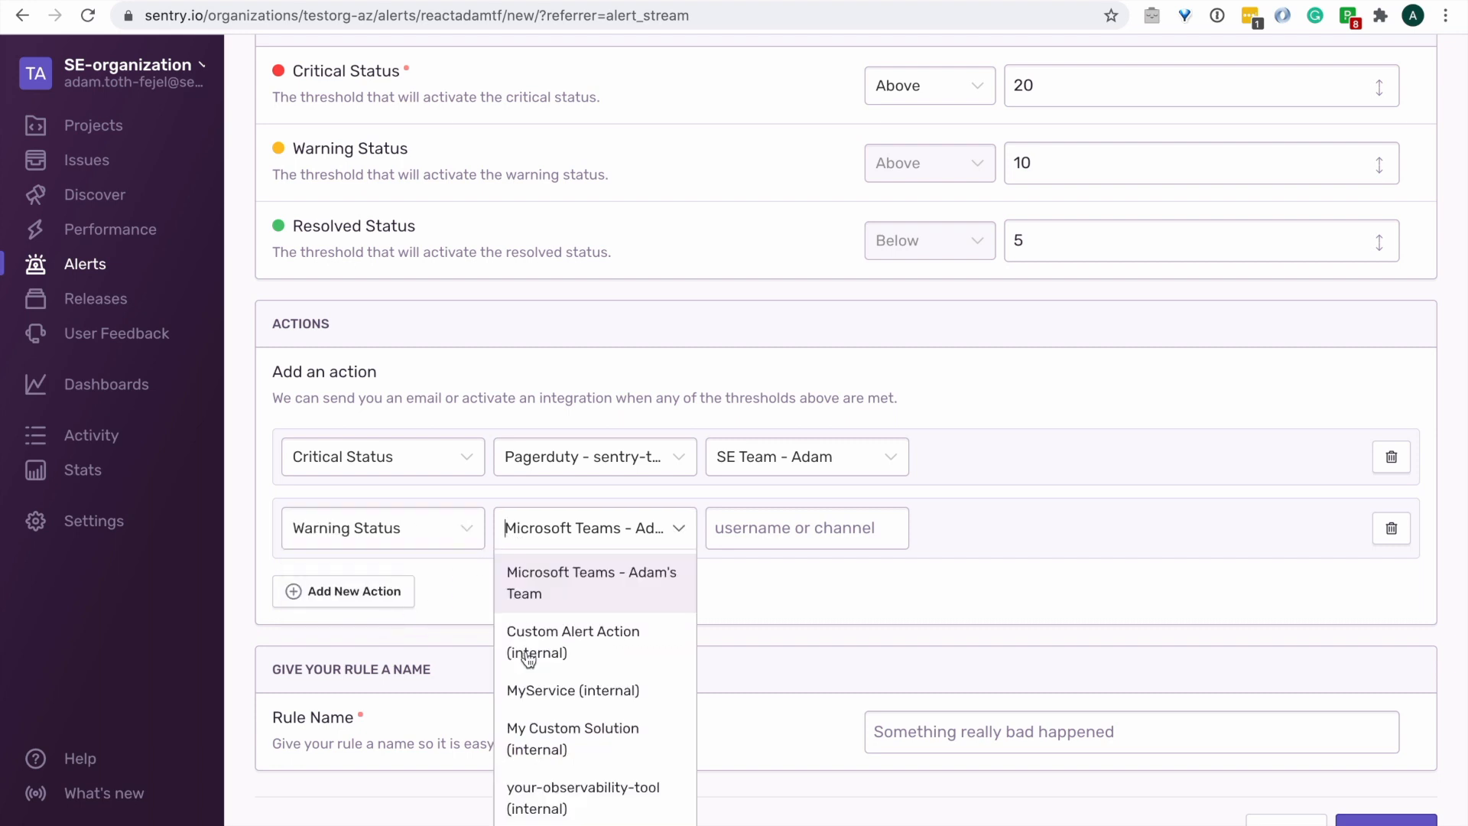
scroll(528, 731, down, 2)
scroll(526, 724, down, 5)
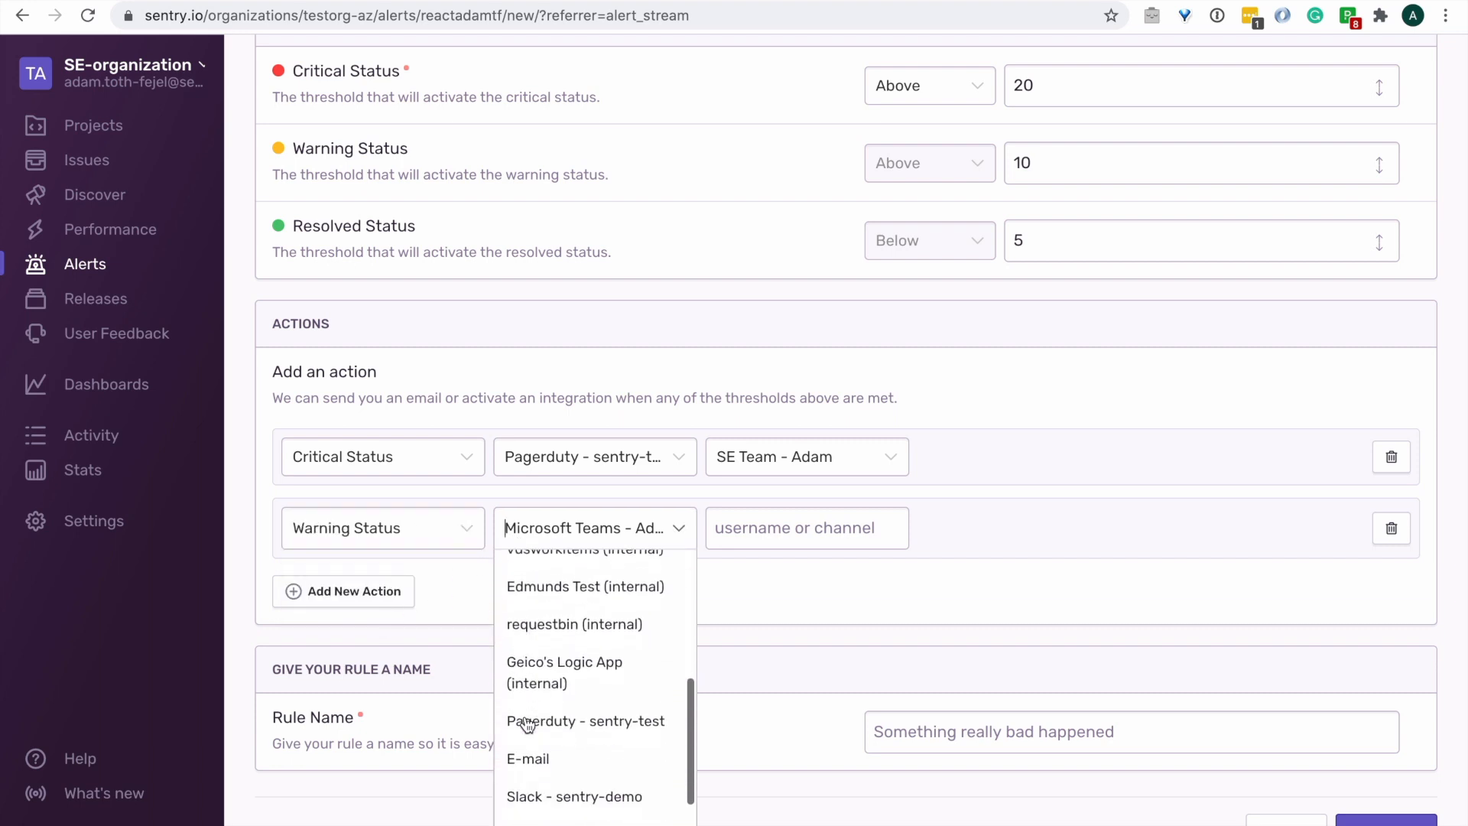
click(527, 712)
click(770, 529)
text(#sentrynotifications)
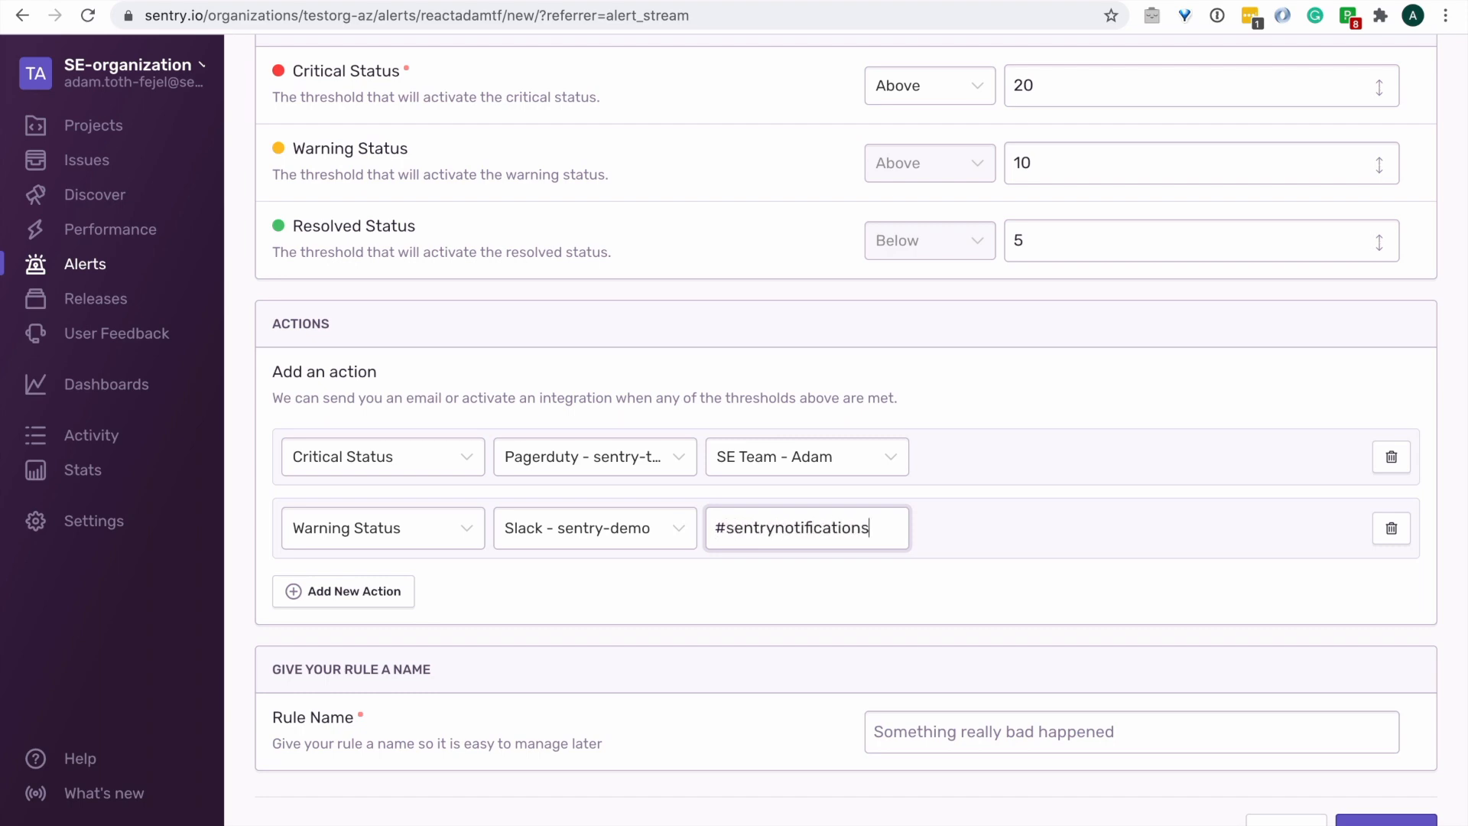
- Name the alert rule MetricTestAlert
click(934, 726)
text(MetricTestAlert)
click(967, 780)
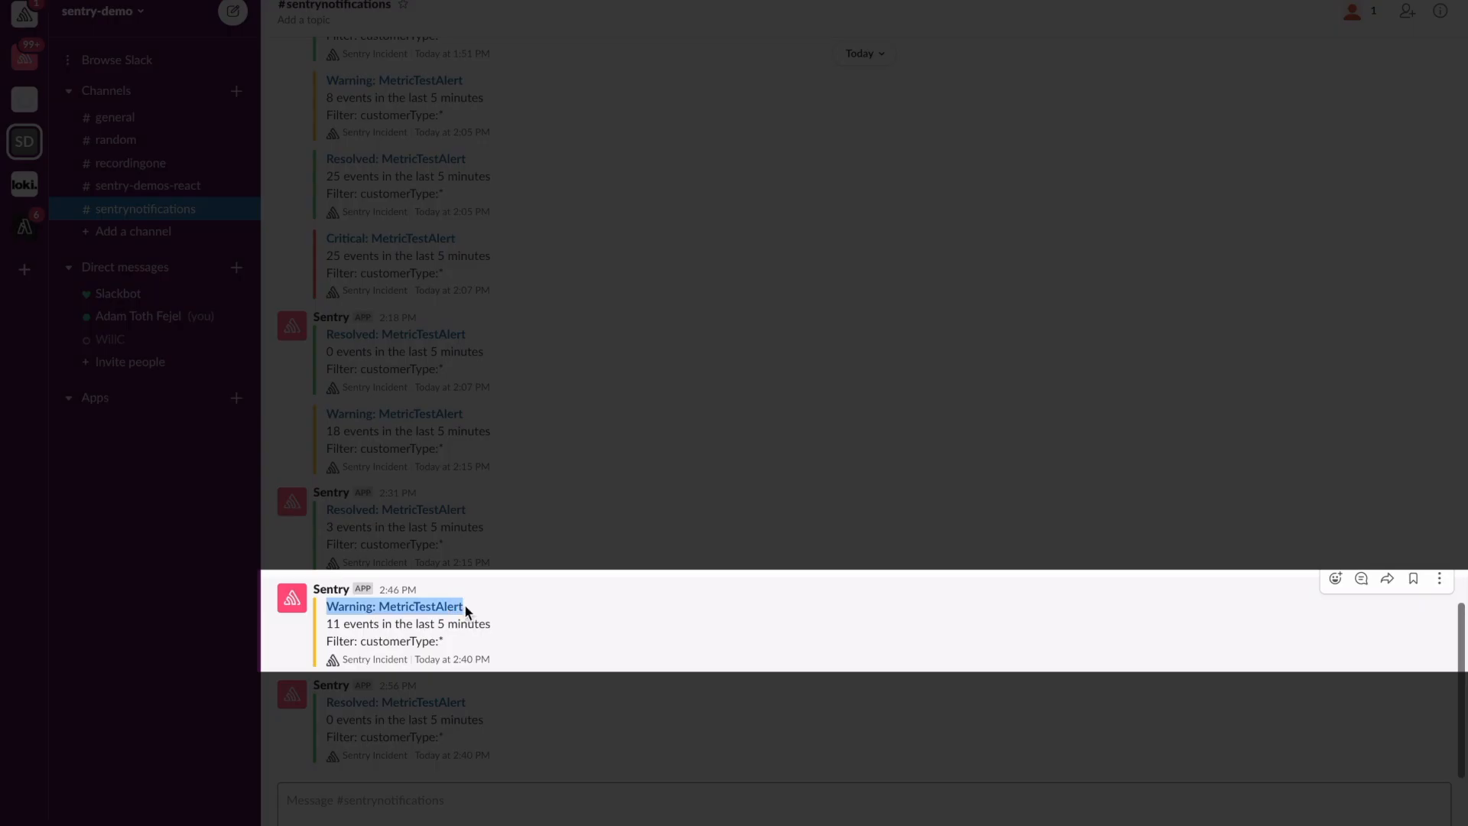
- Examine the MetricTestAlert warning's event count and filter in Slack's #sentrynotifications channel
drag(325, 624, 472, 655)
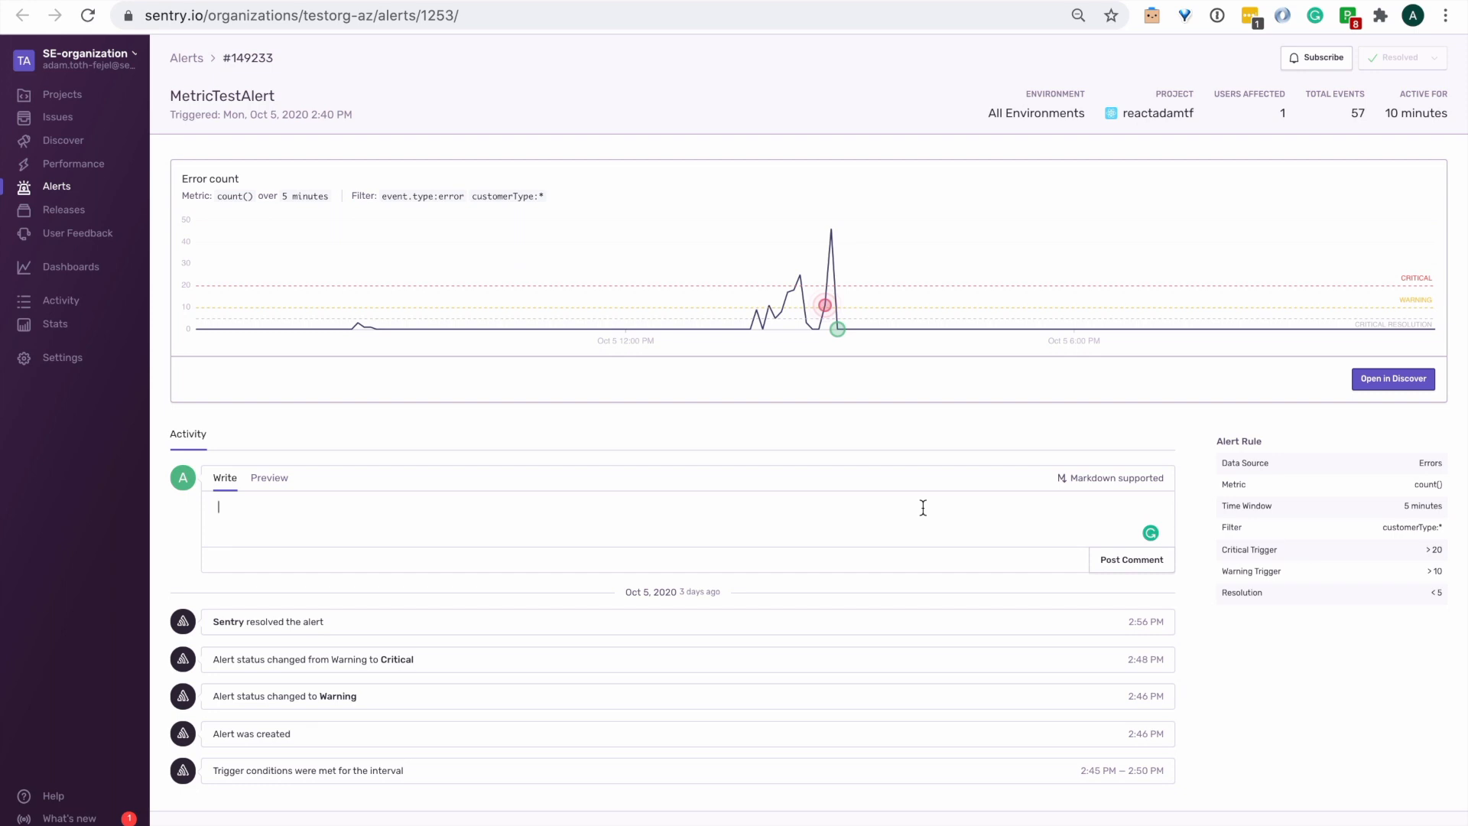
- Open the triggered MetricTestAlert's error data in Discover
click(1385, 382)
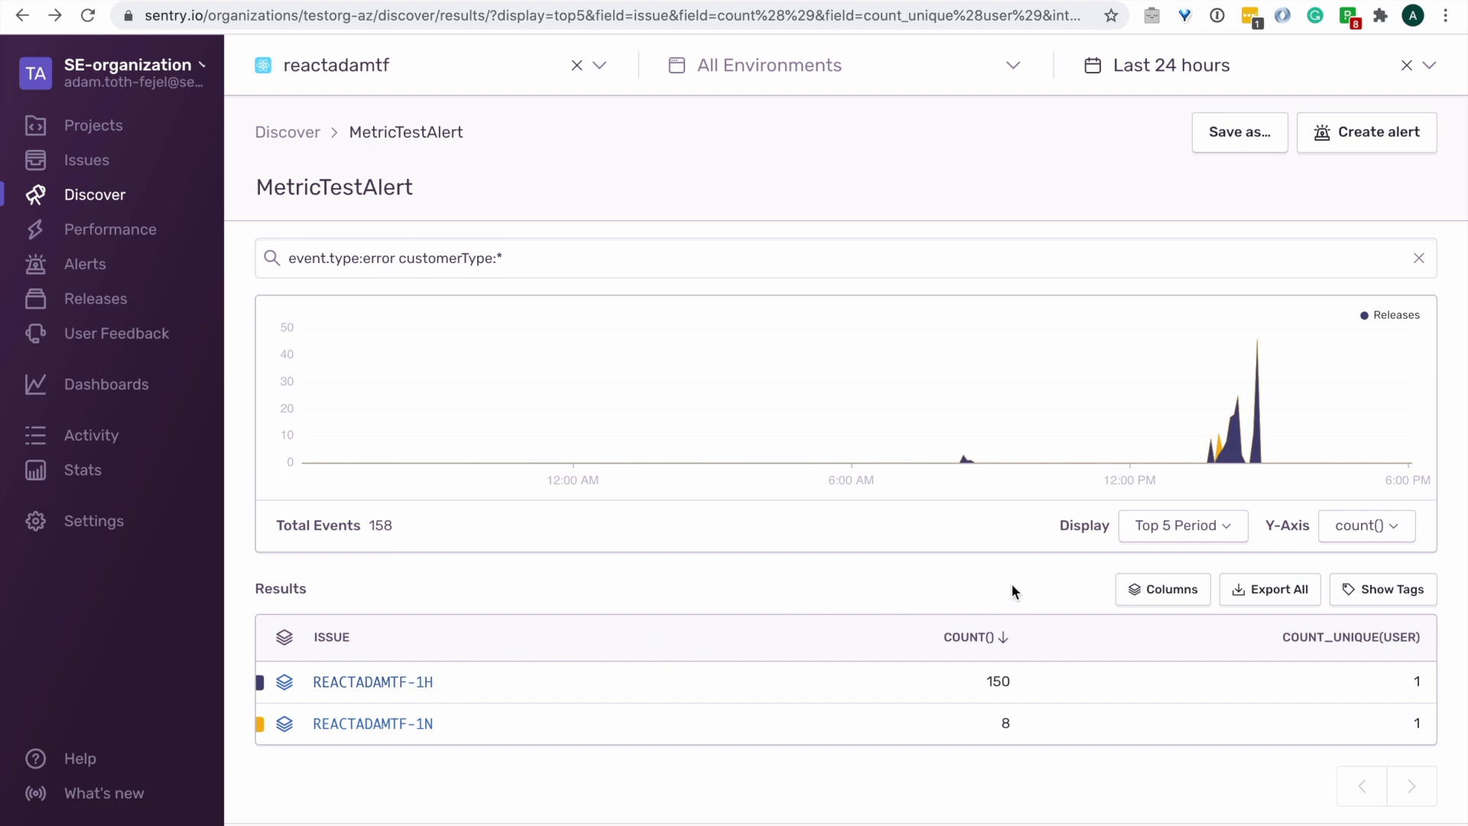
click(1132, 590)
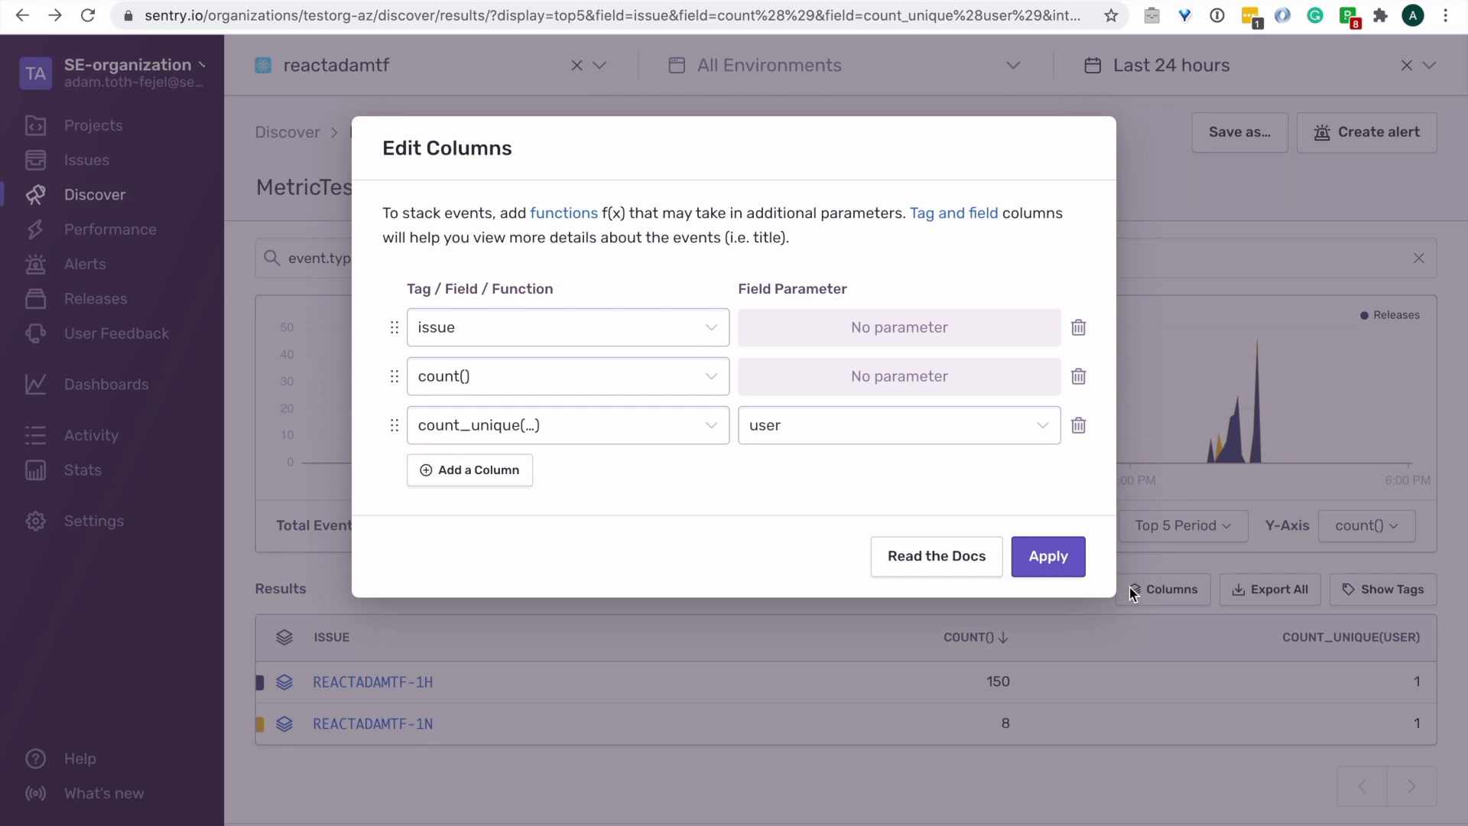
click(686, 338)
text(title)
key(Return)
click(307, 283)
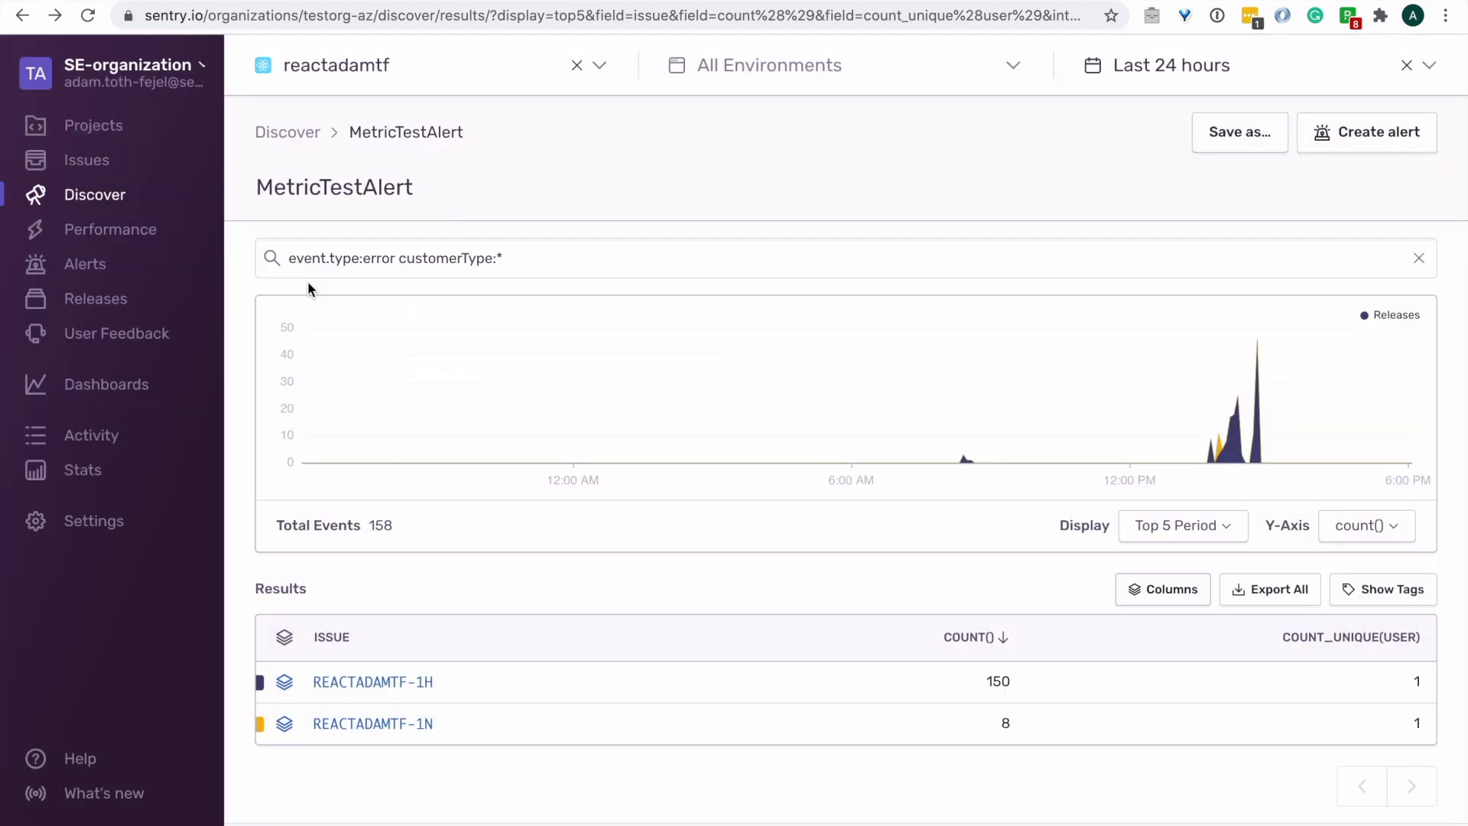
- Open issue REACTADAMTF-1H from the Discover results and look over its details
click(351, 681)
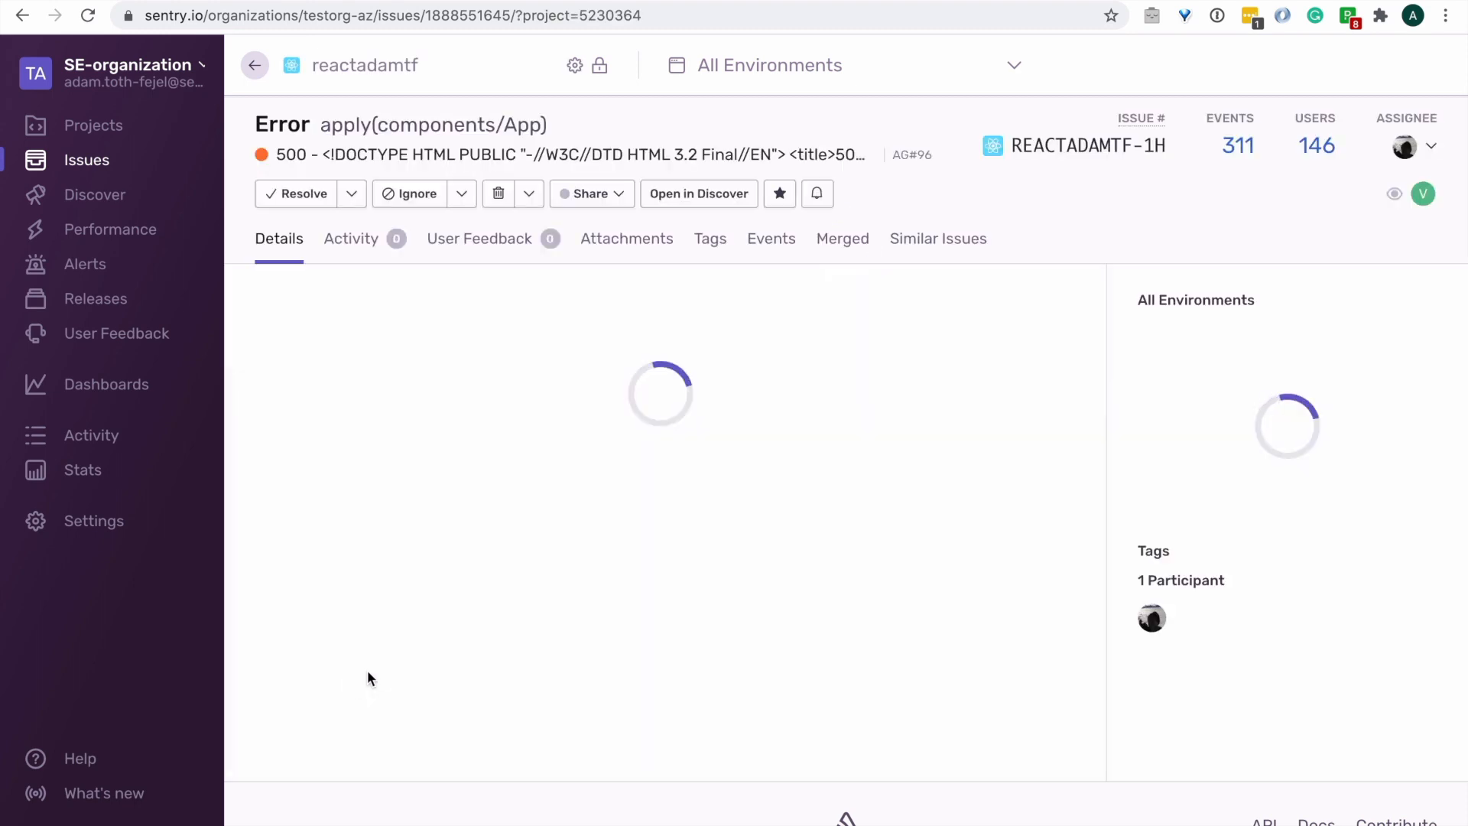
scroll(500, 608, down, 1)
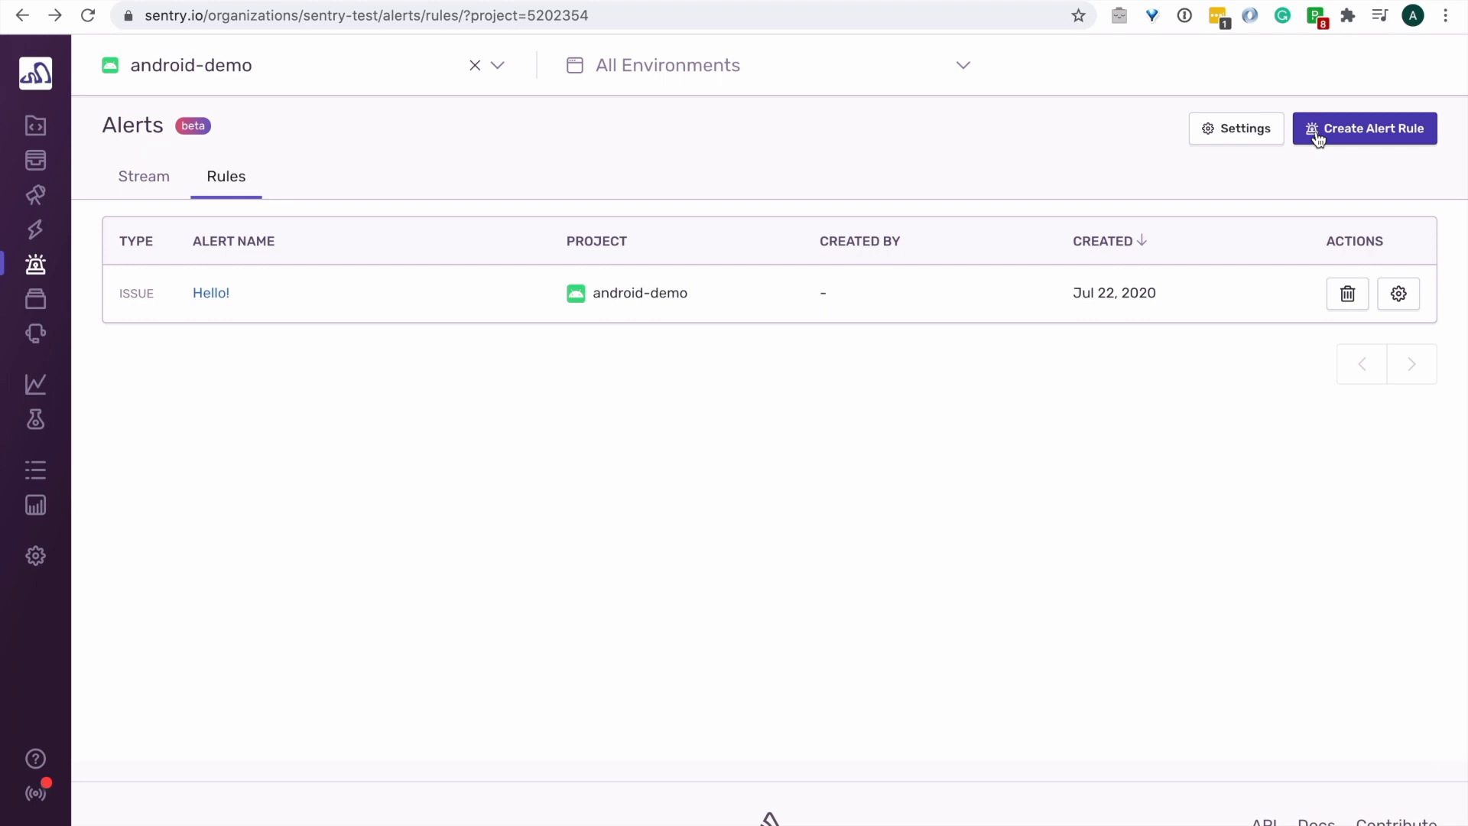
- Start a new alert rule of the Issue Alert type for the android-demo project
click(1319, 138)
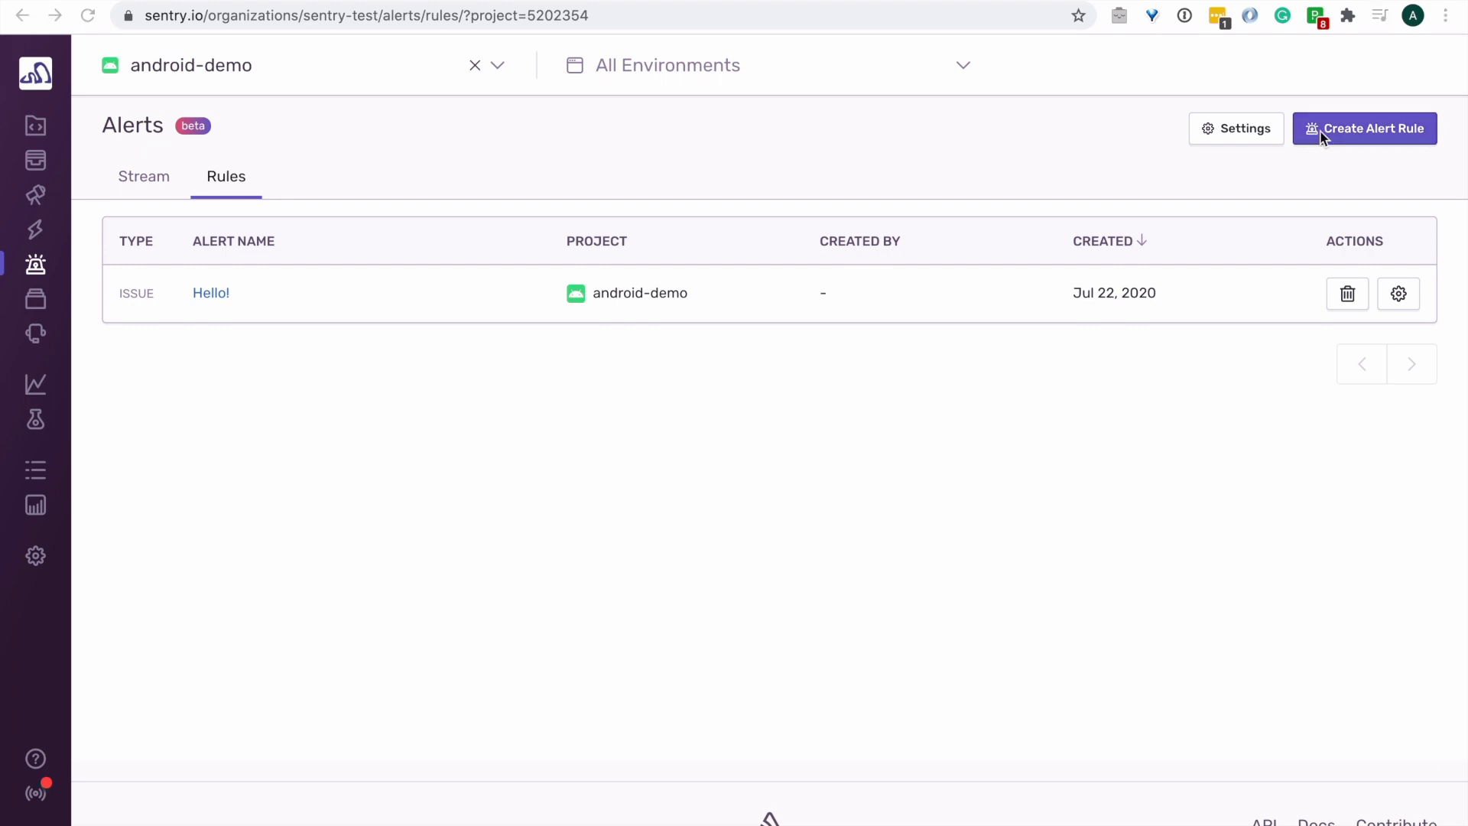
click(1321, 138)
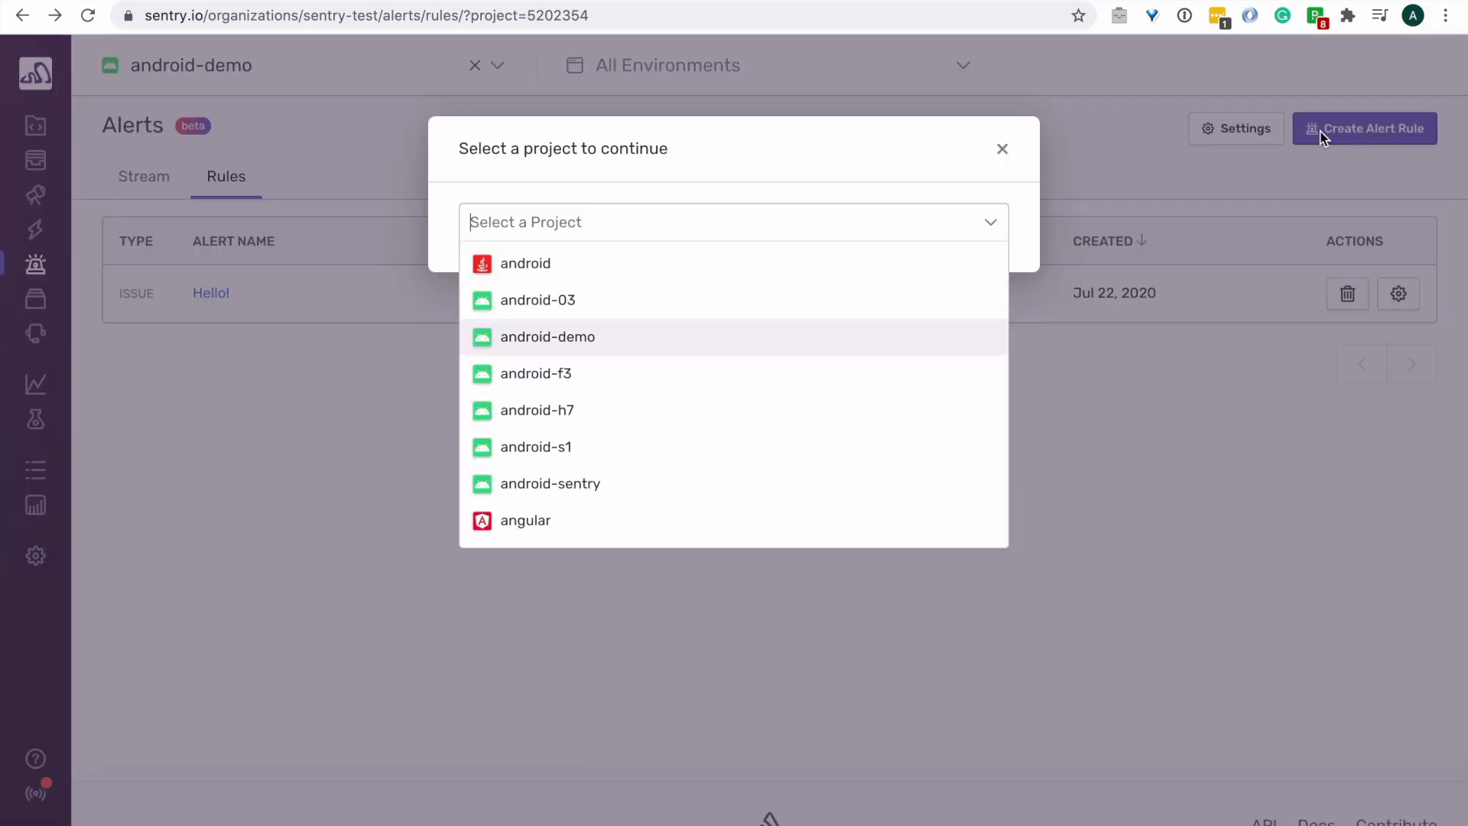
key(Return)
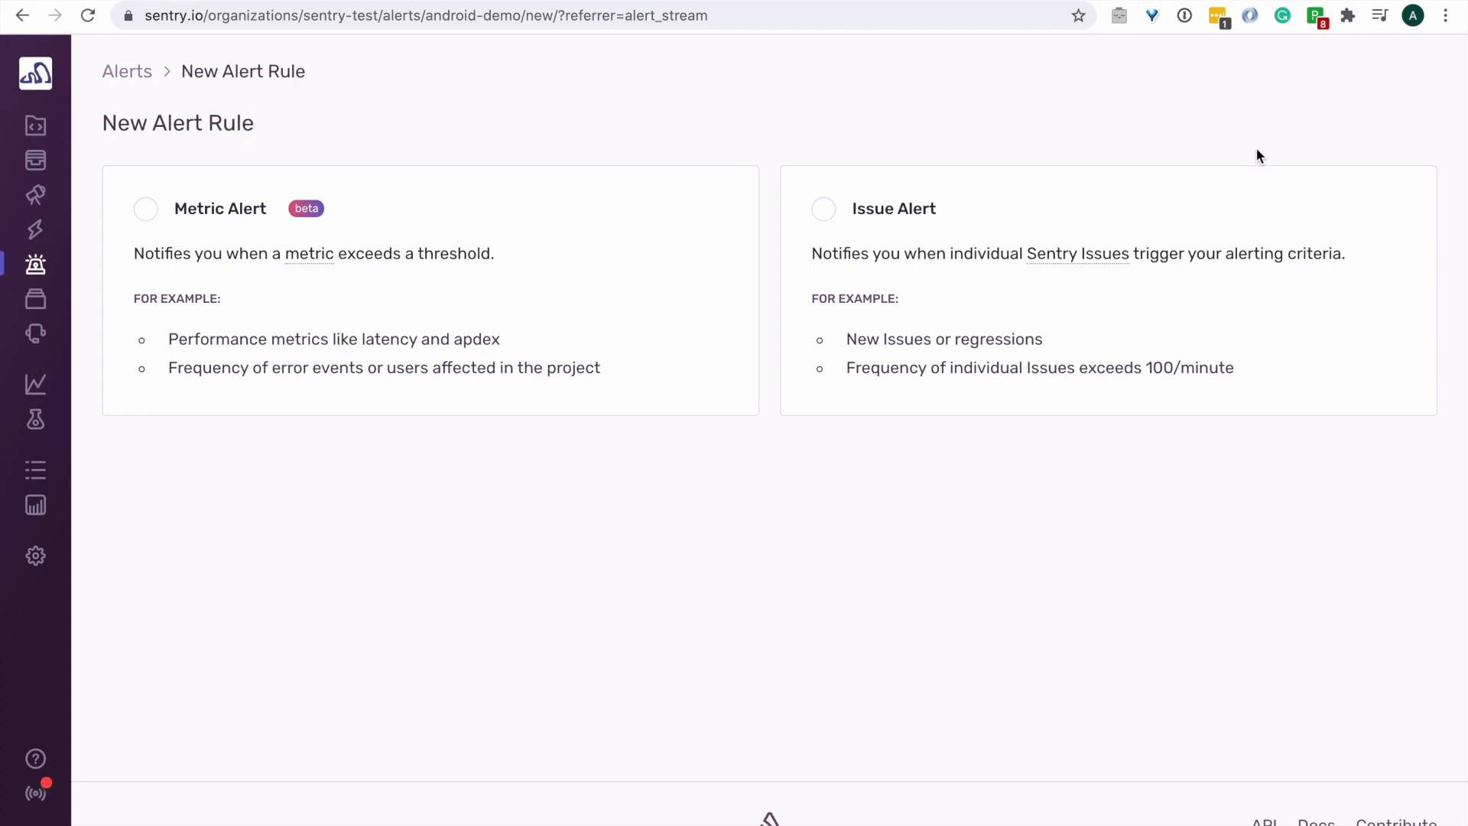
click(824, 210)
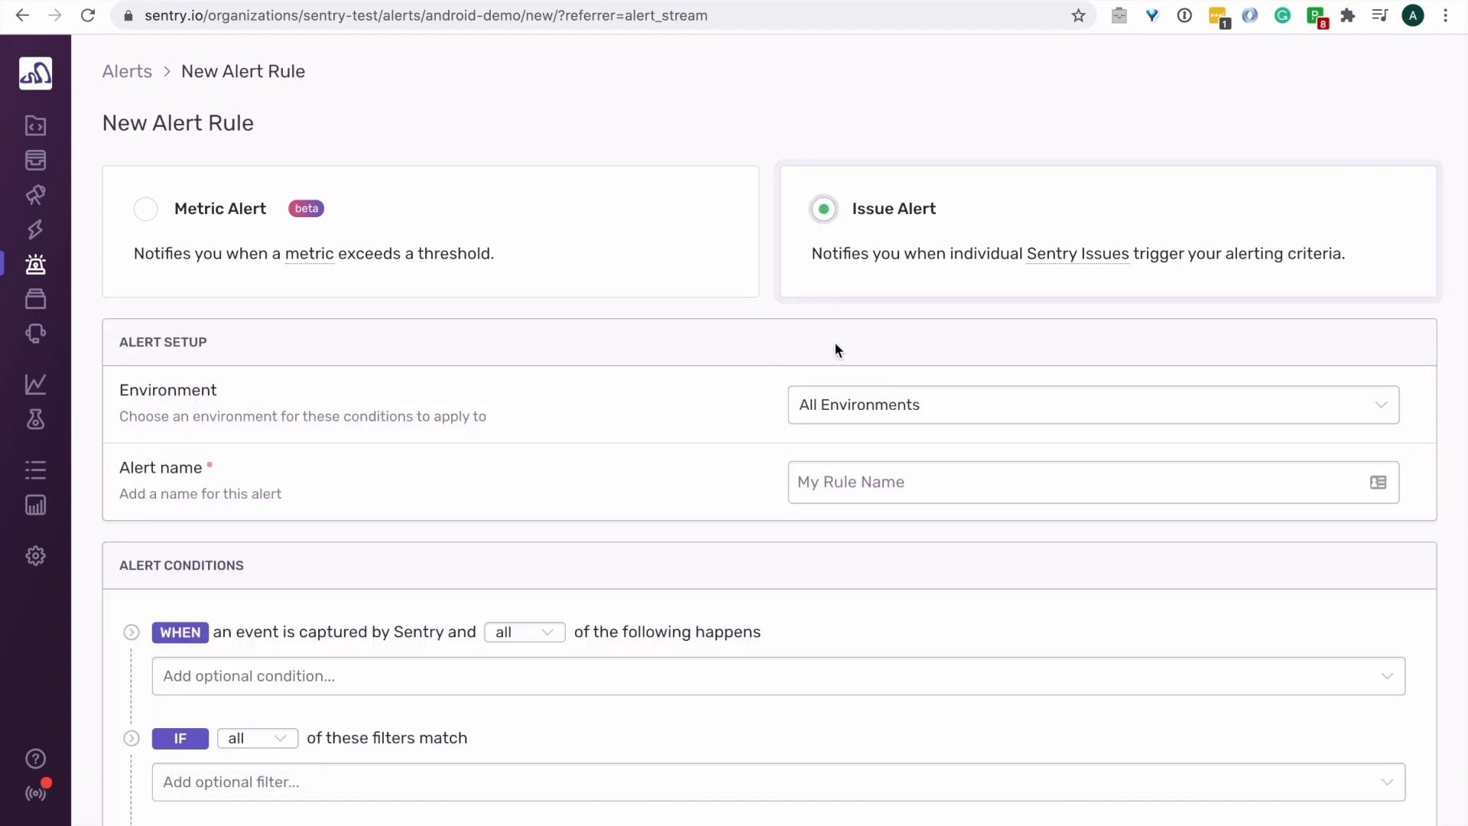
- Apply the issue alert to All Environments and name it androidtestrule
click(825, 413)
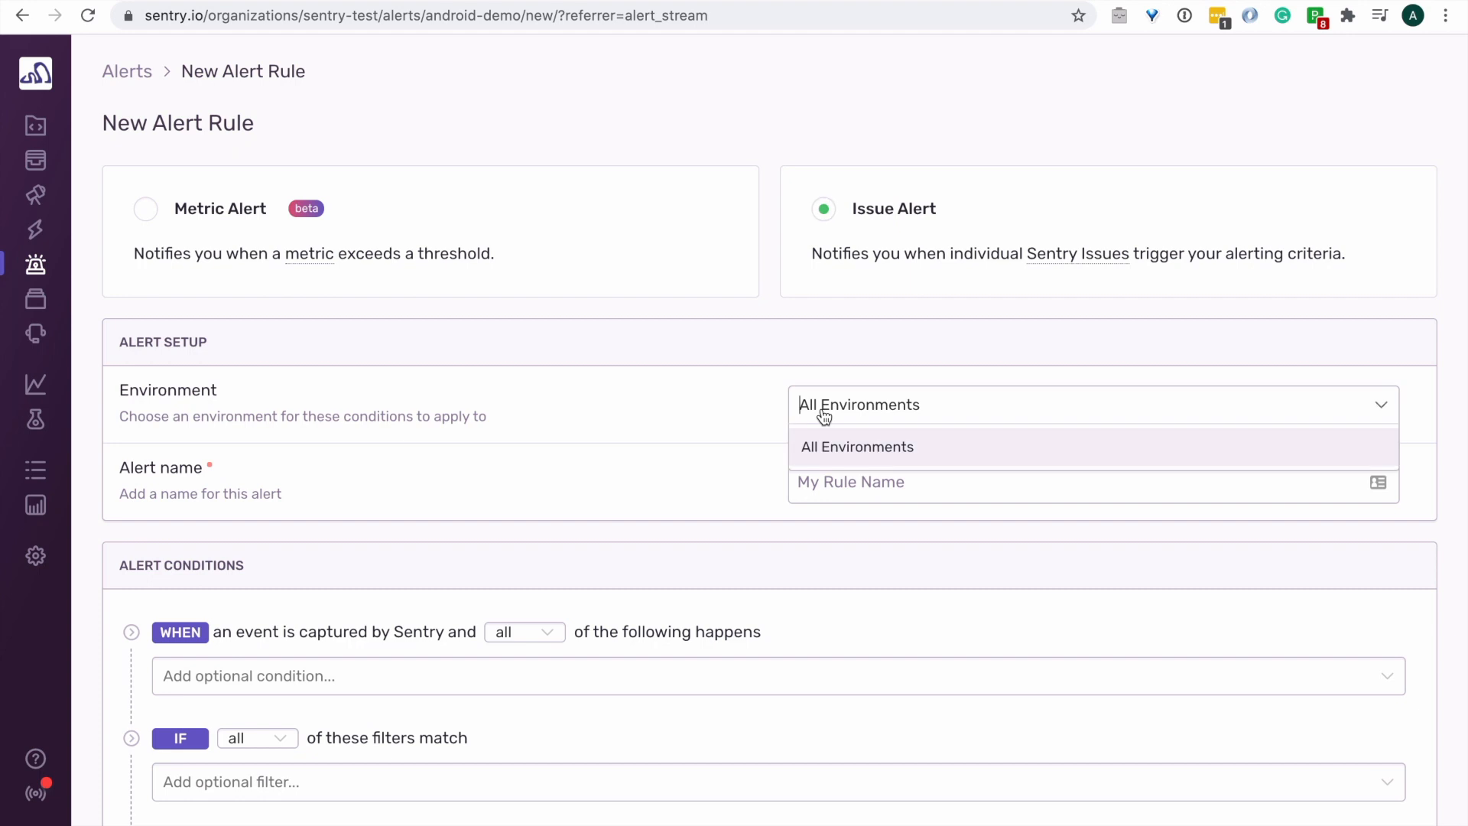
click(814, 450)
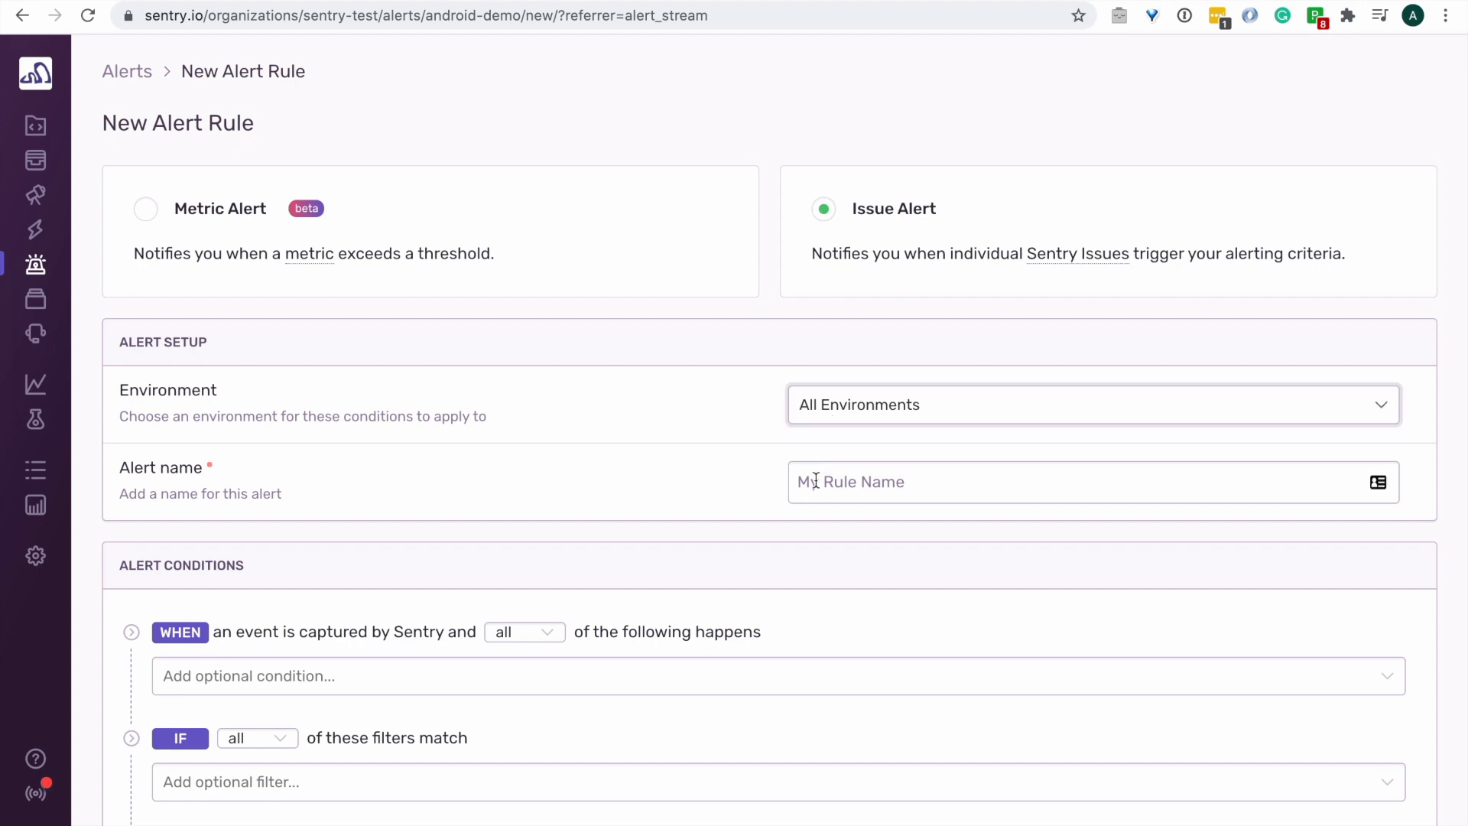
click(816, 481)
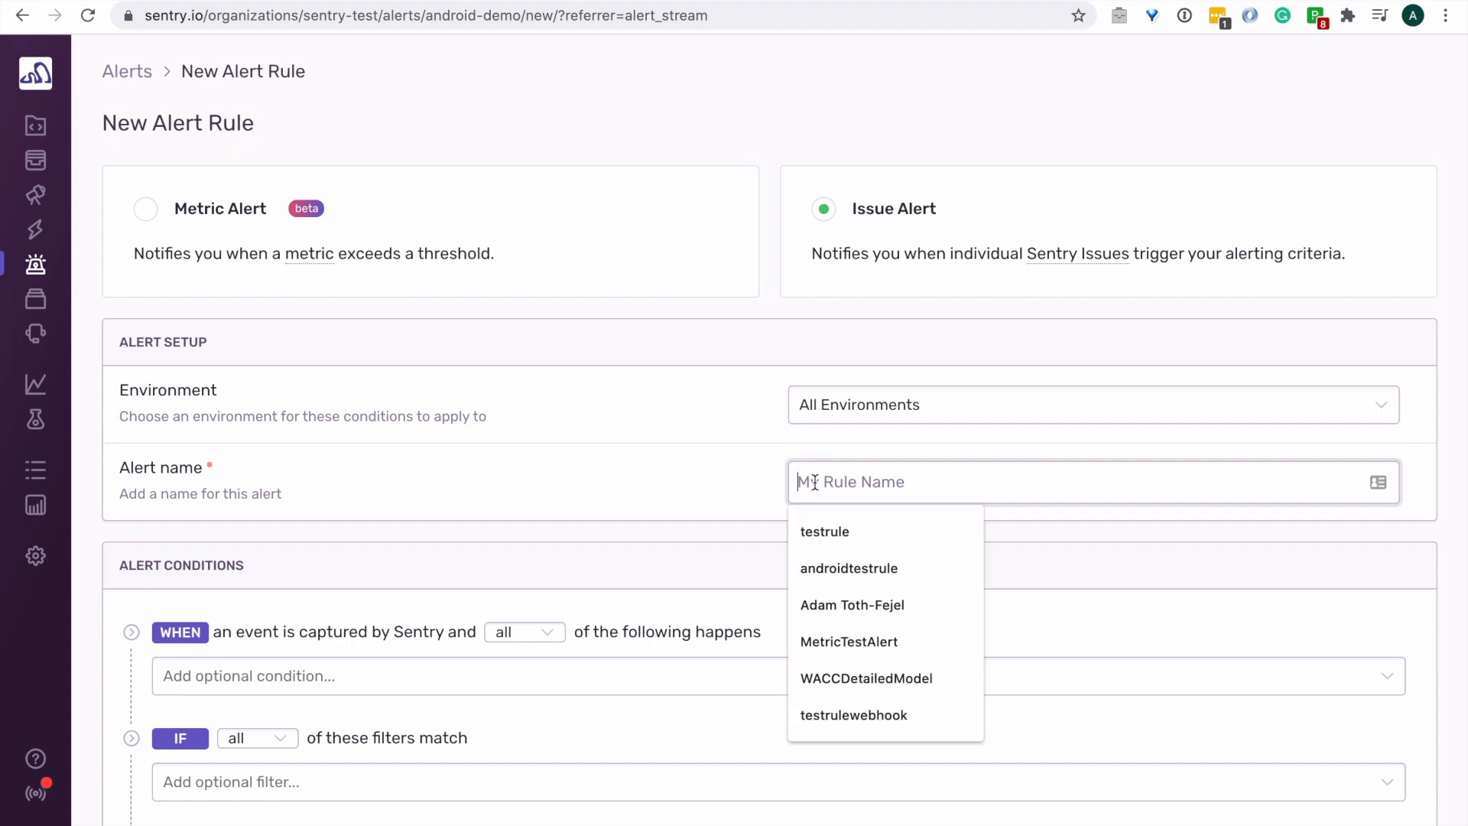
click(809, 568)
- Add a condition for issues seen more than 2 times in one minute and a filter for events from the latest release
scroll(810, 569, down, 1)
scroll(811, 572, down, 2)
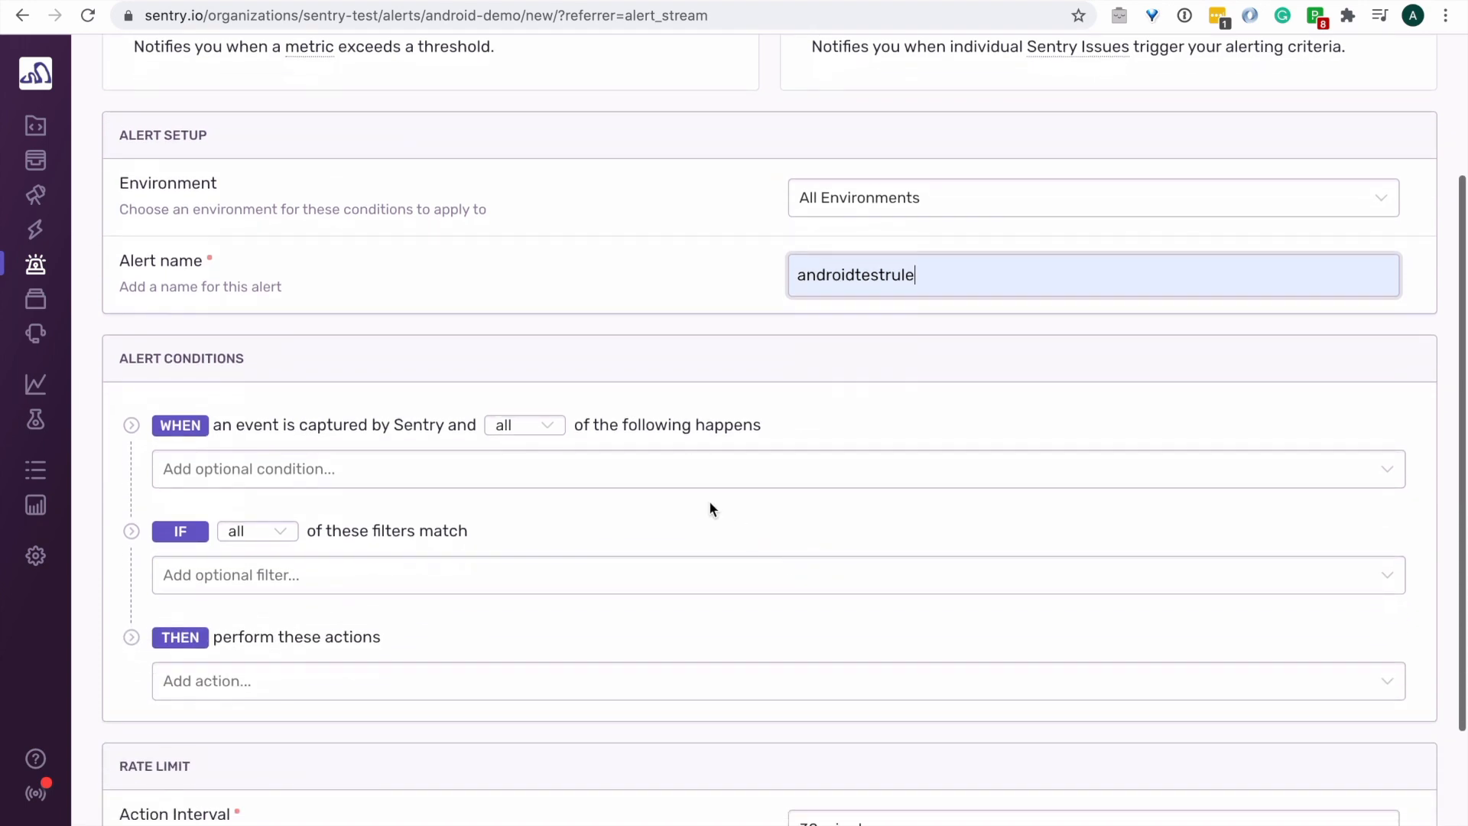
click(670, 479)
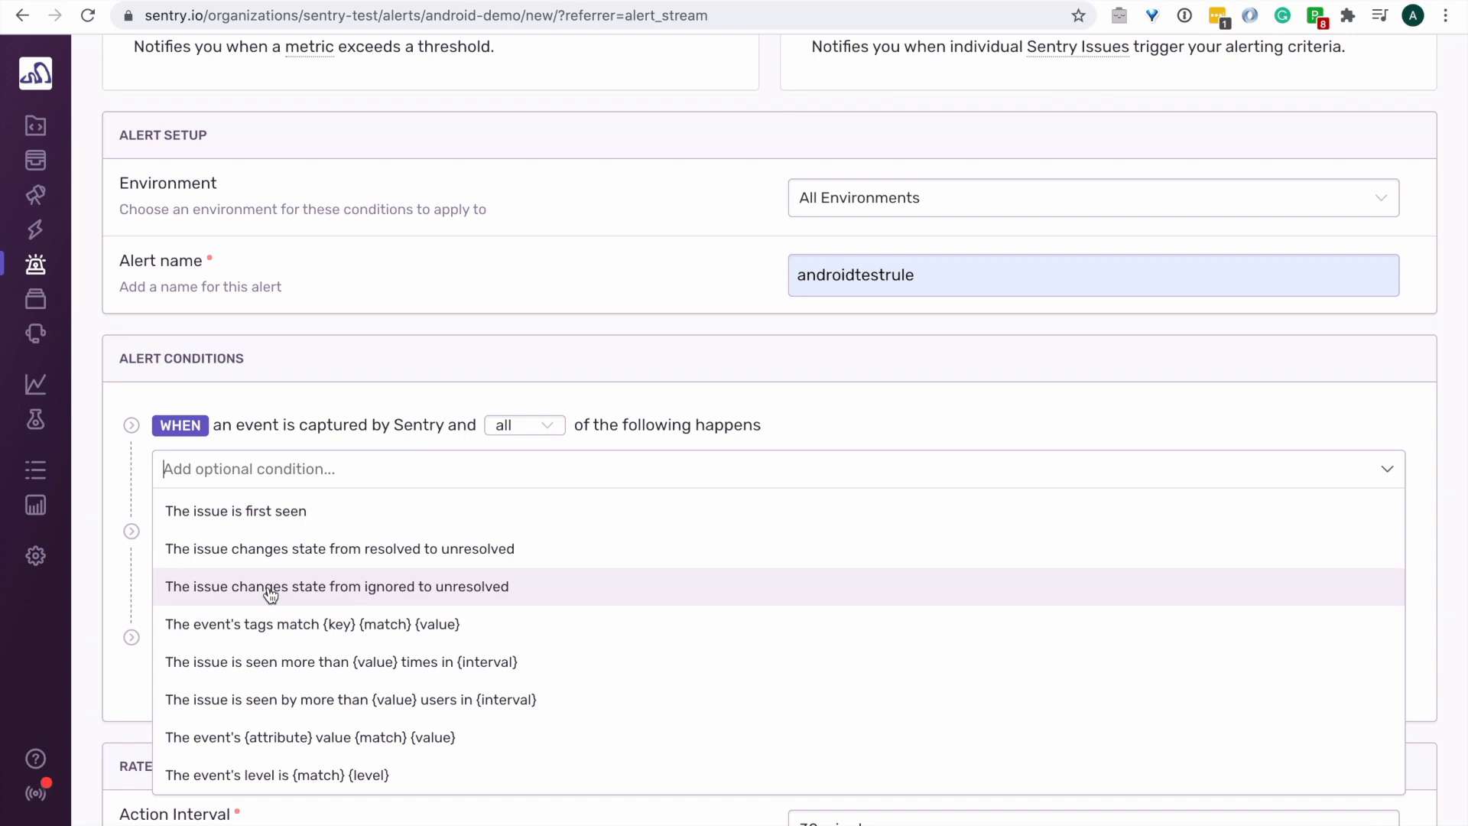
click(270, 668)
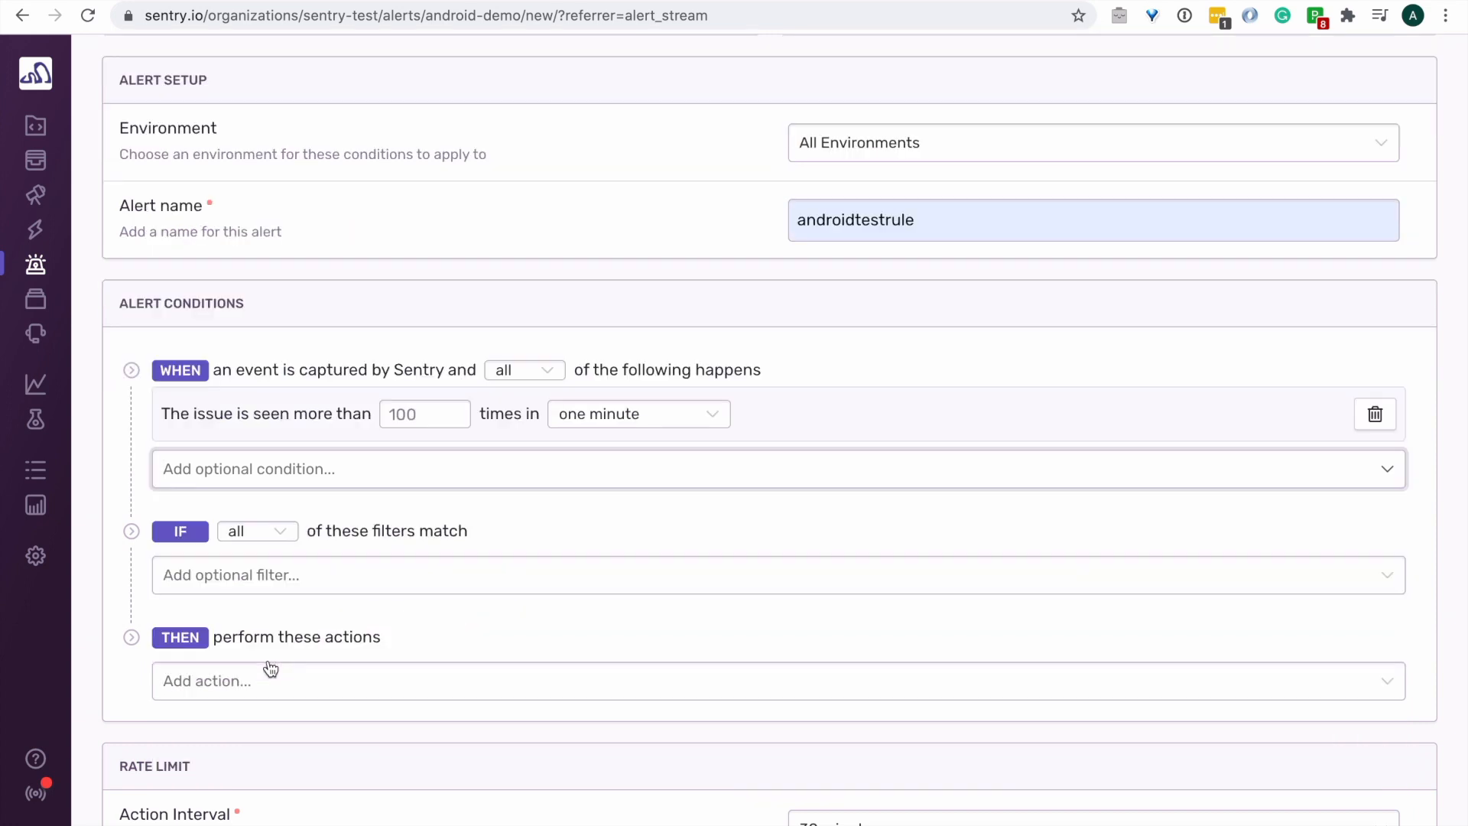
click(403, 413)
key(ctrl+a)
text(2)
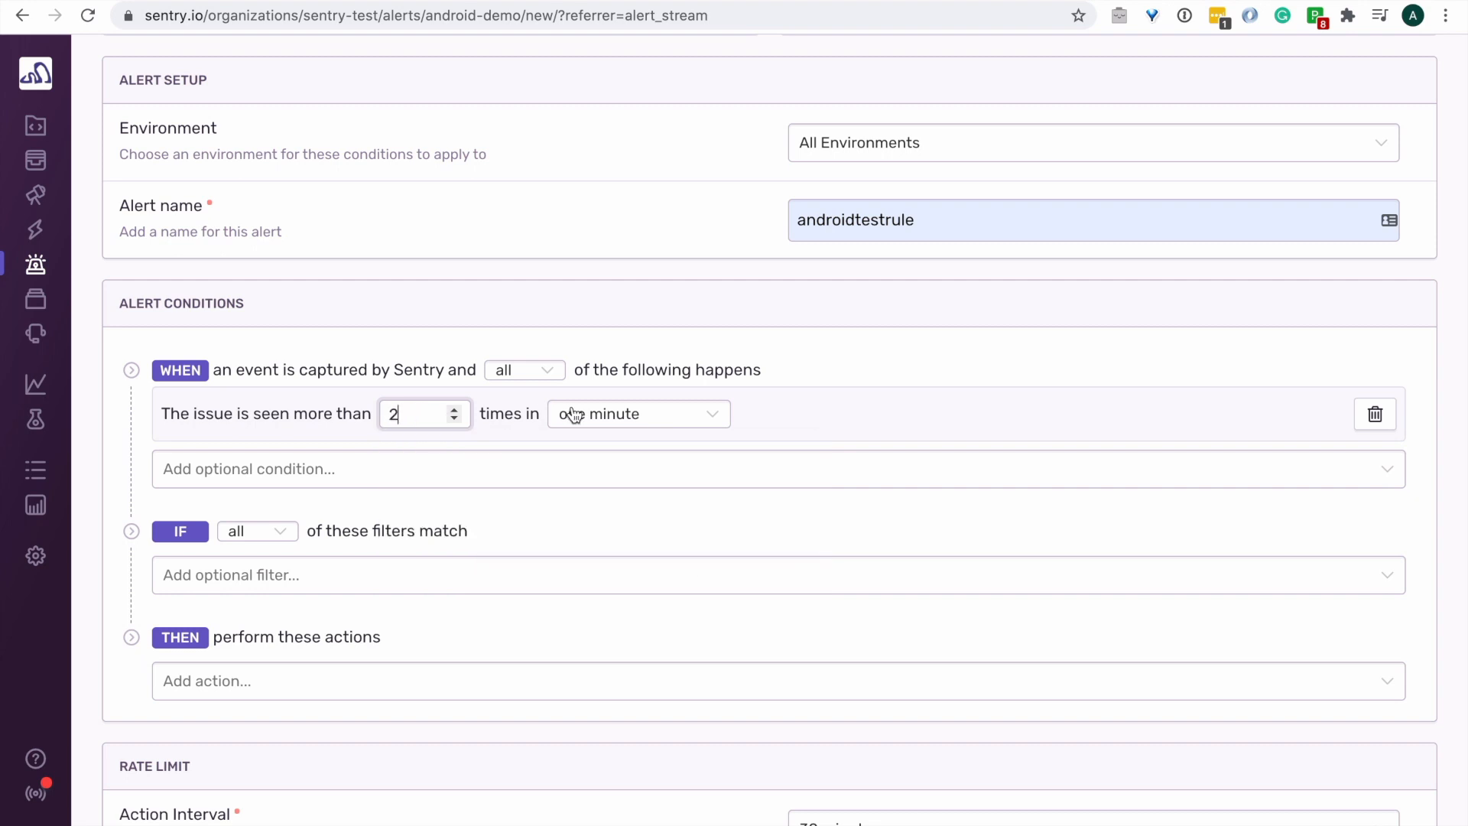
click(363, 575)
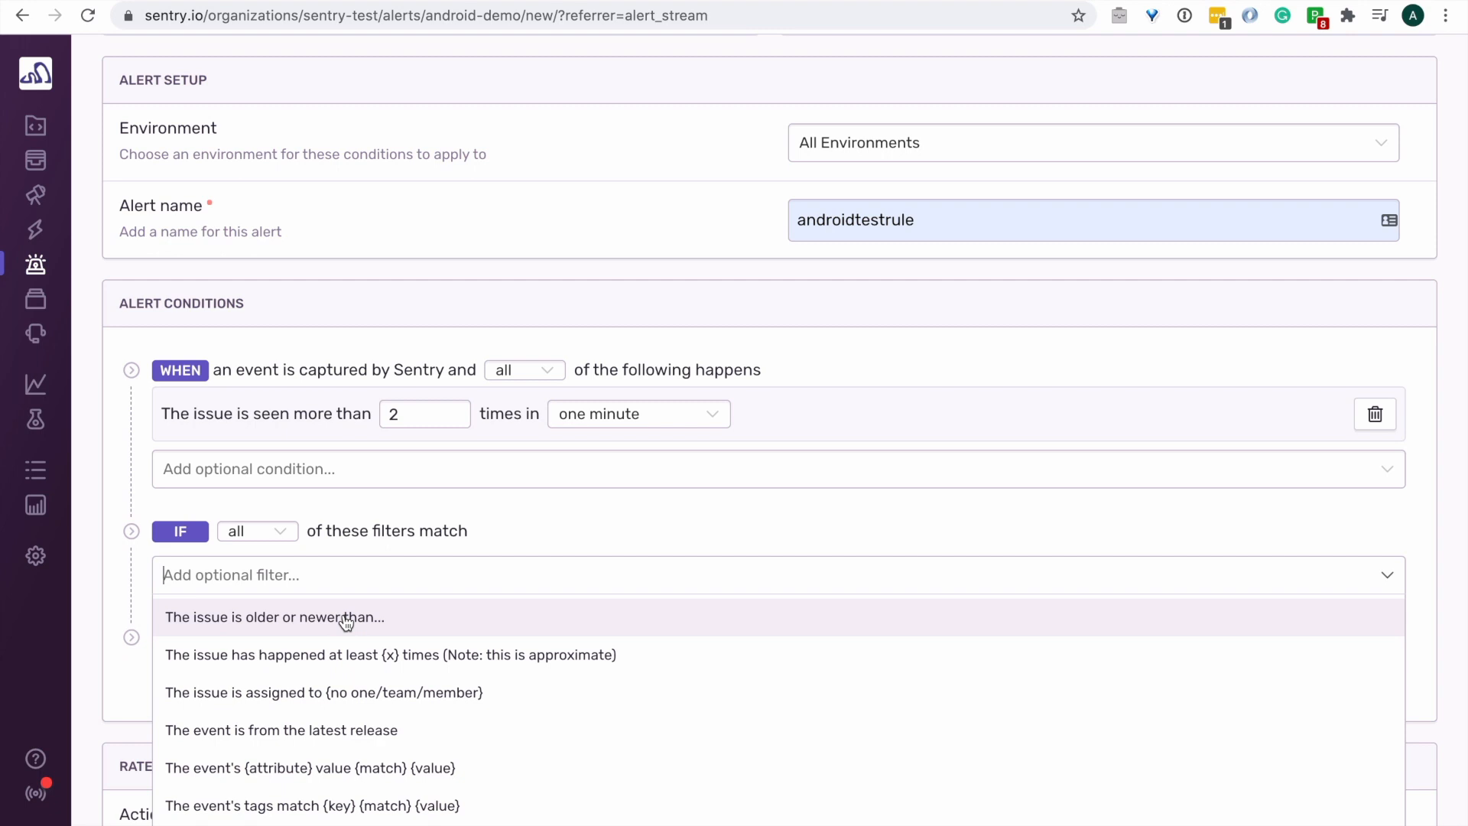
click(323, 733)
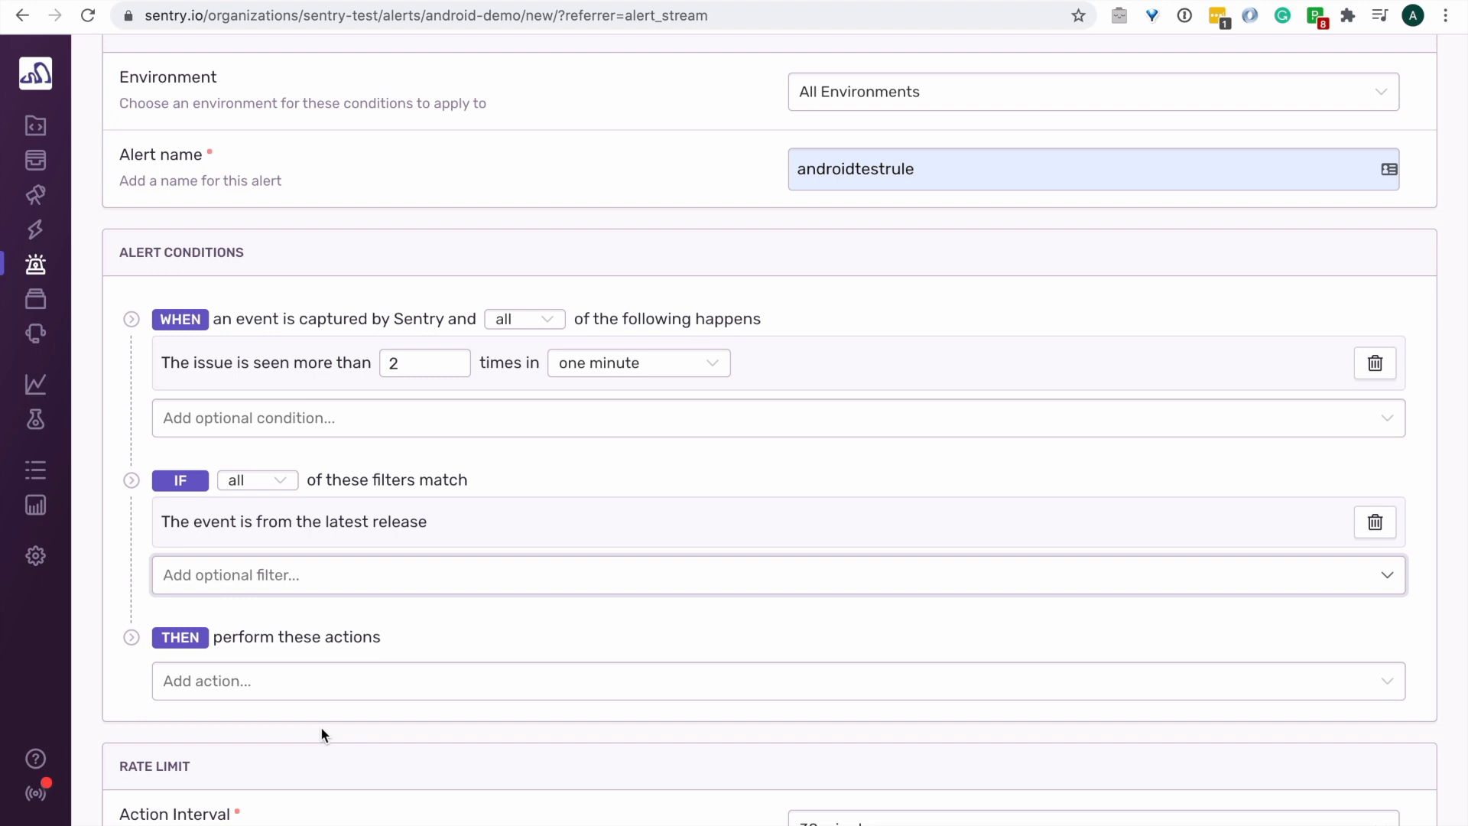
- Add actions that send a Microsoft Teams notification to the Testorg team's General channel and an email to Issue Owners
scroll(322, 734, down, 2)
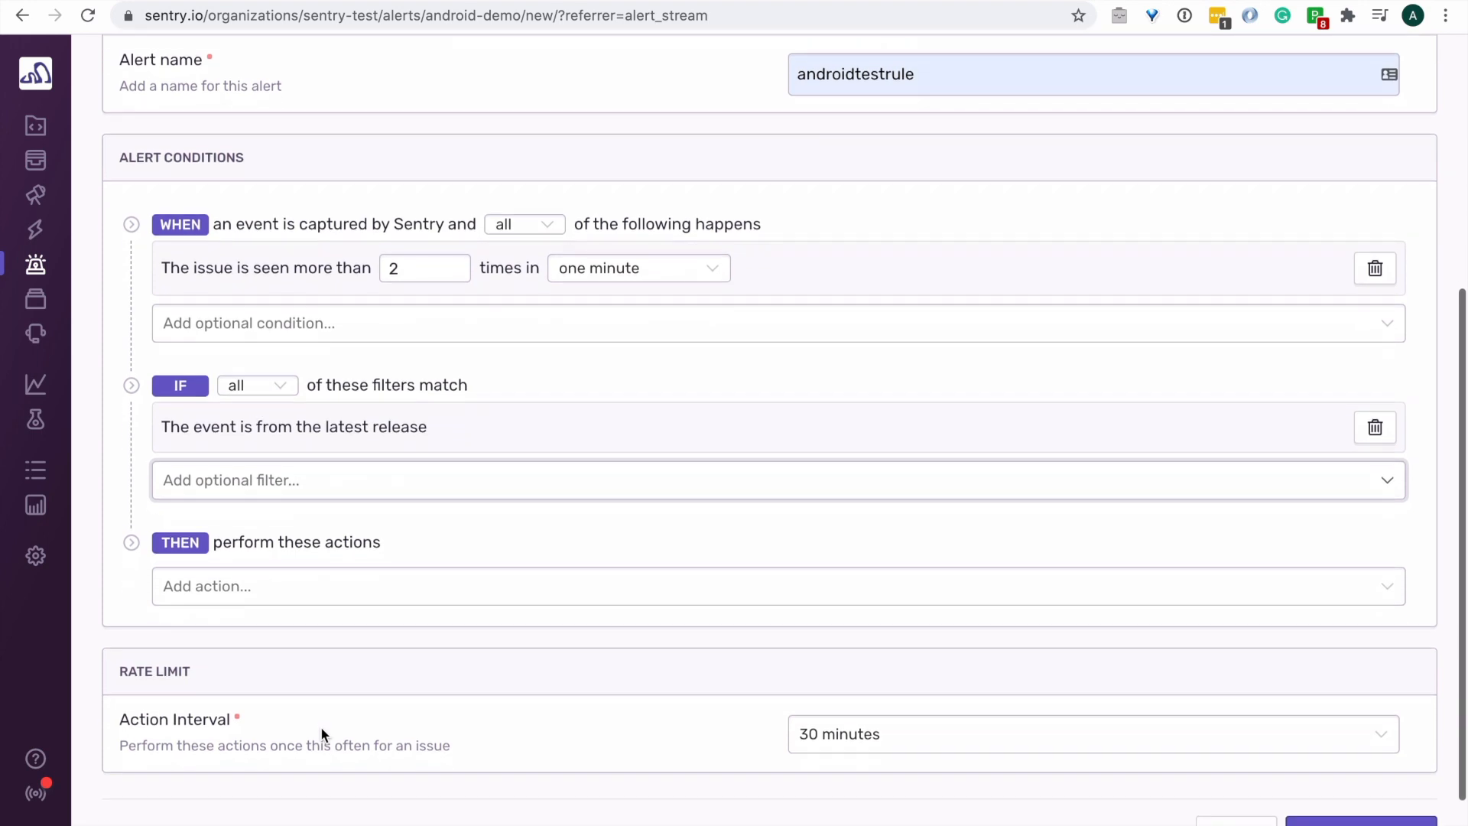
click(309, 603)
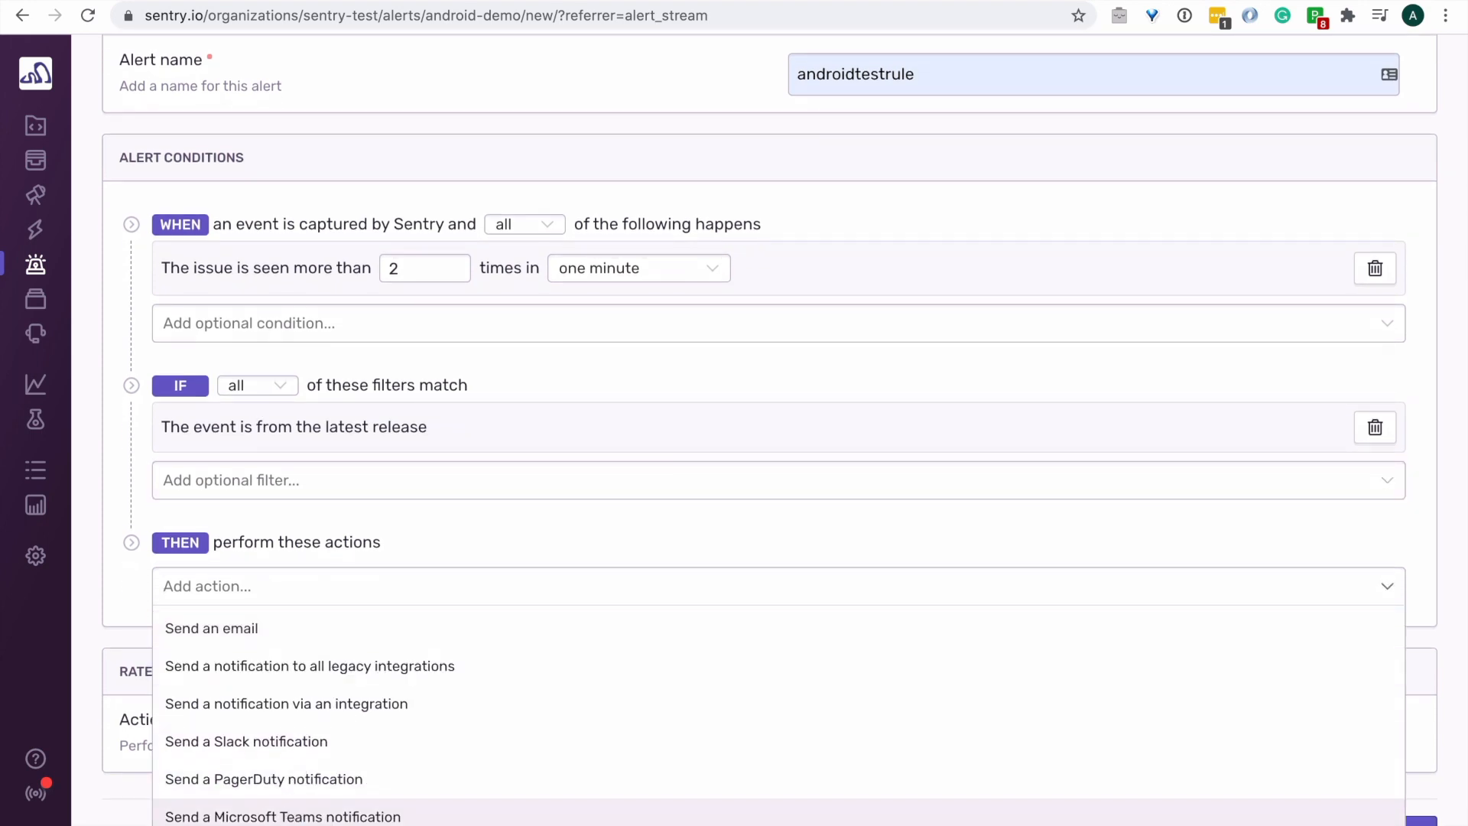
click(286, 817)
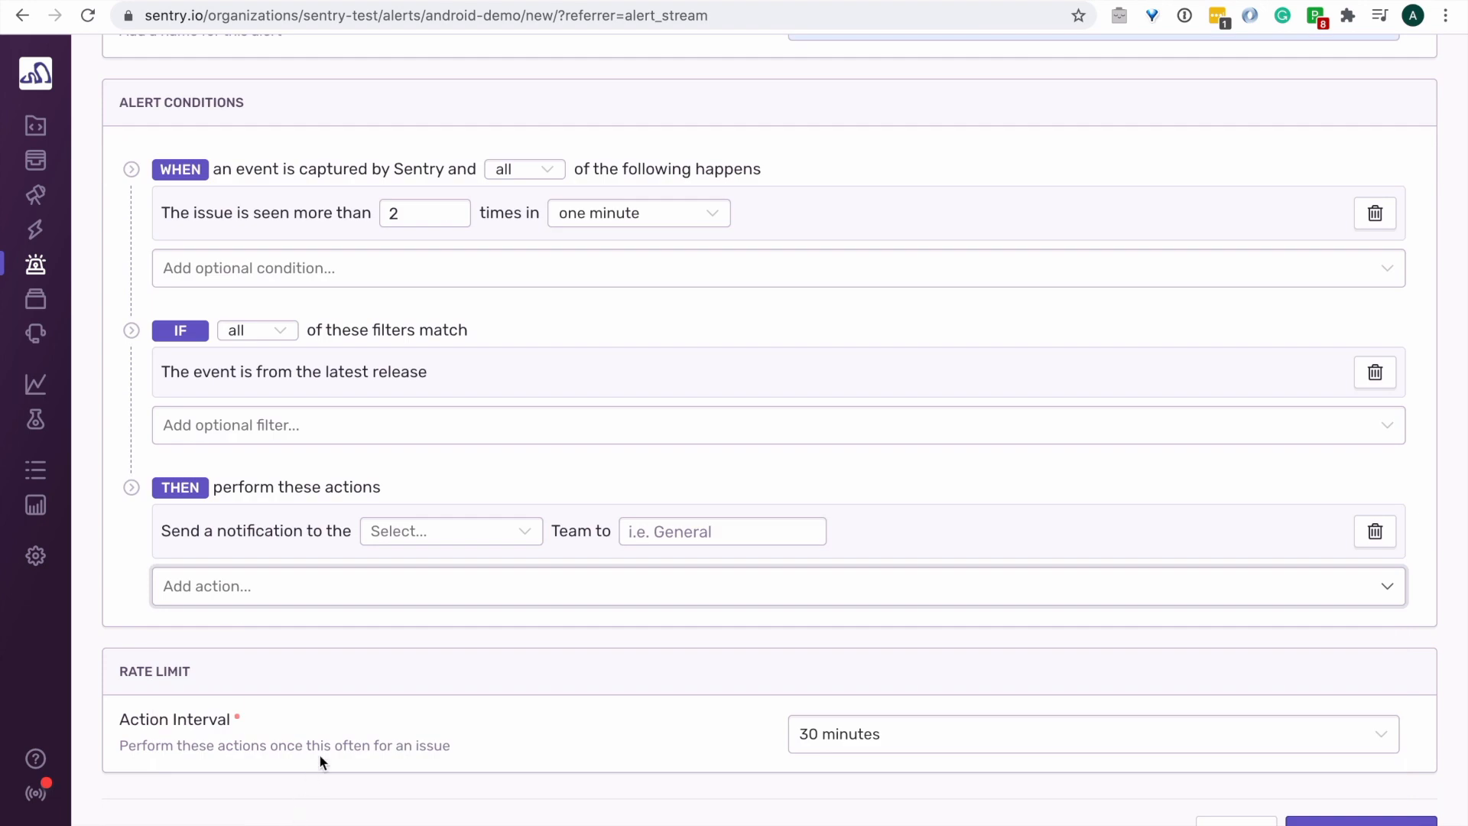
click(426, 535)
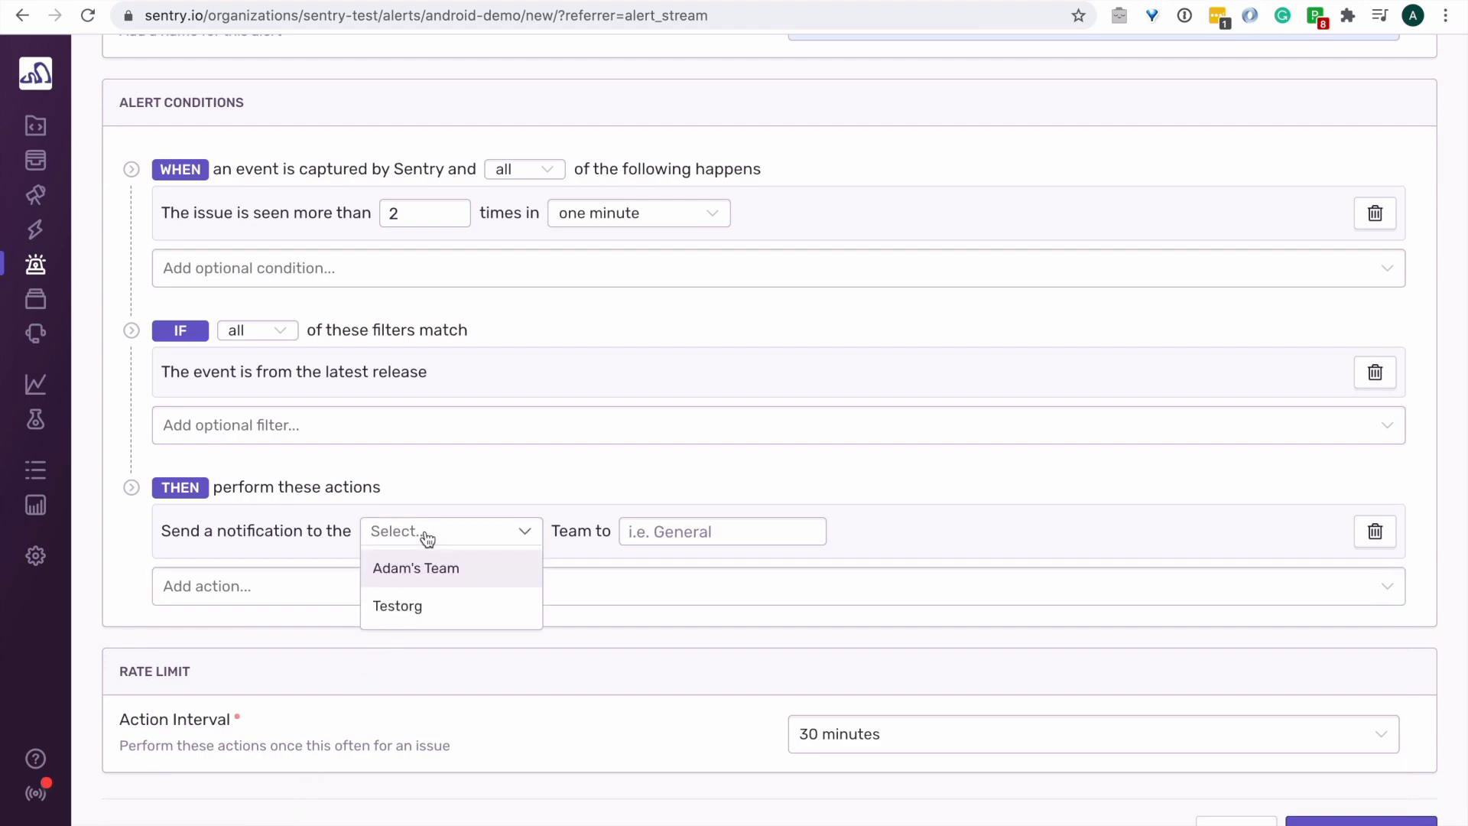
click(403, 608)
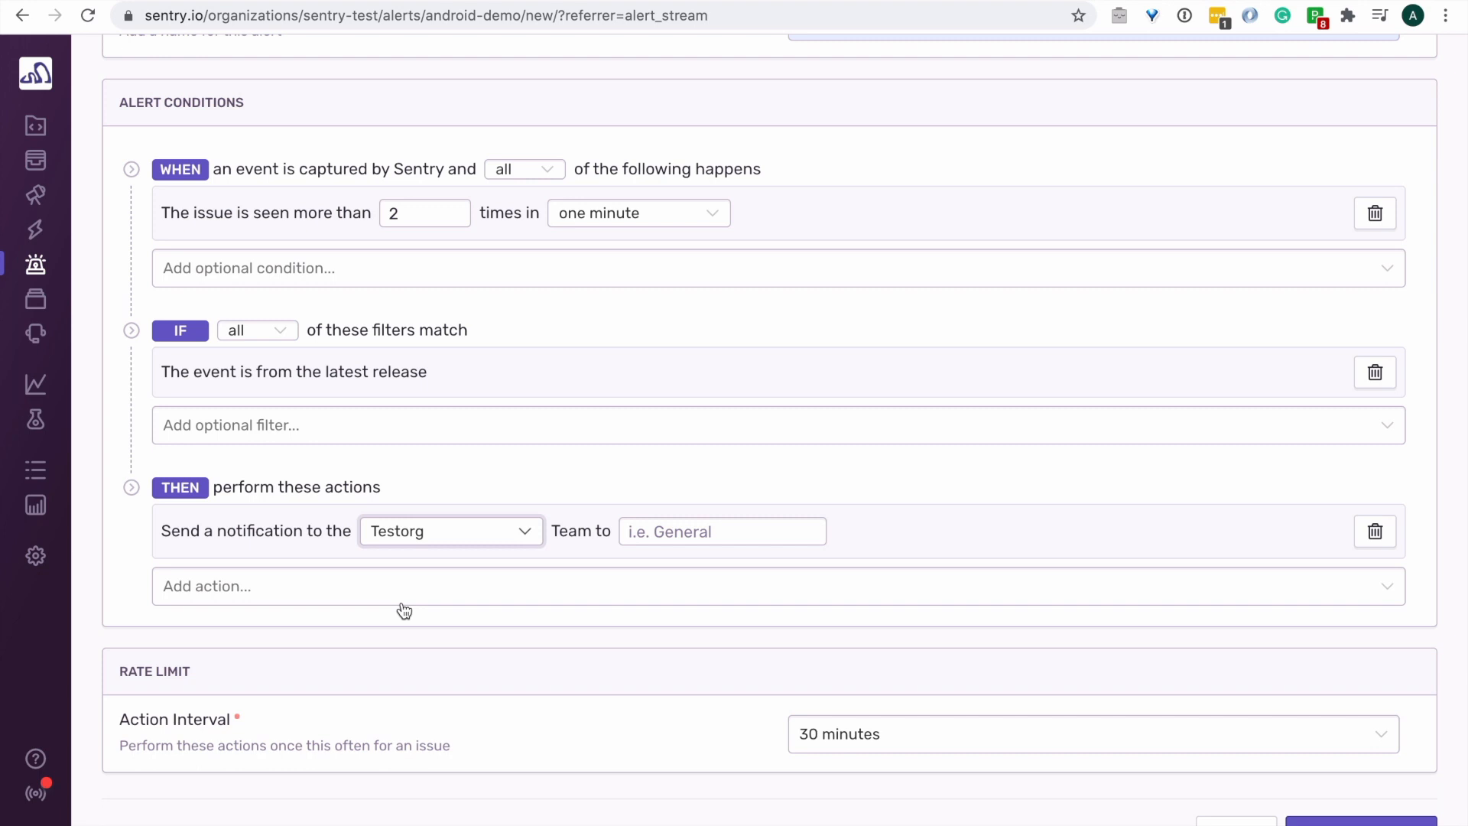
click(641, 531)
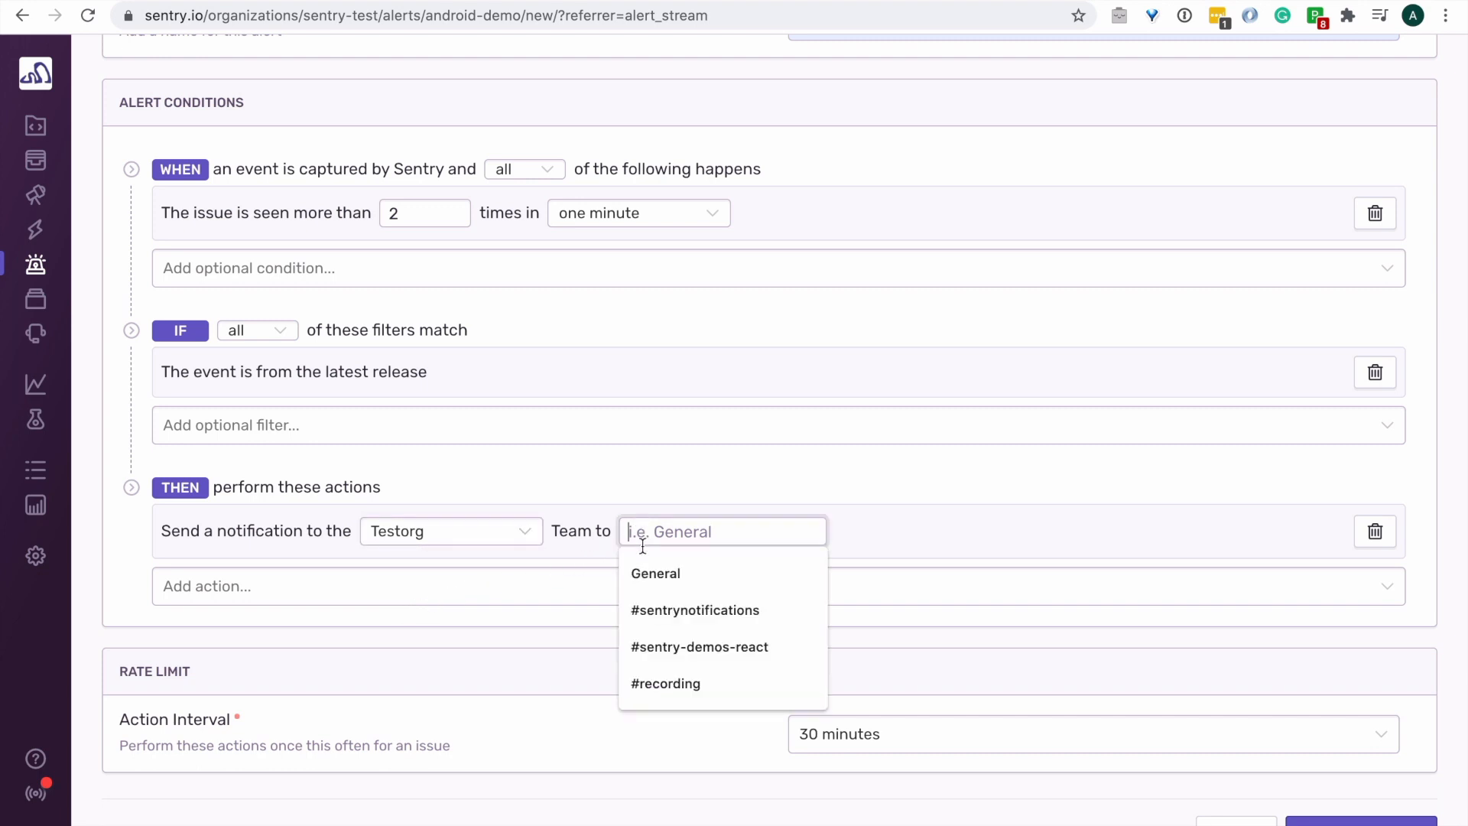
click(644, 575)
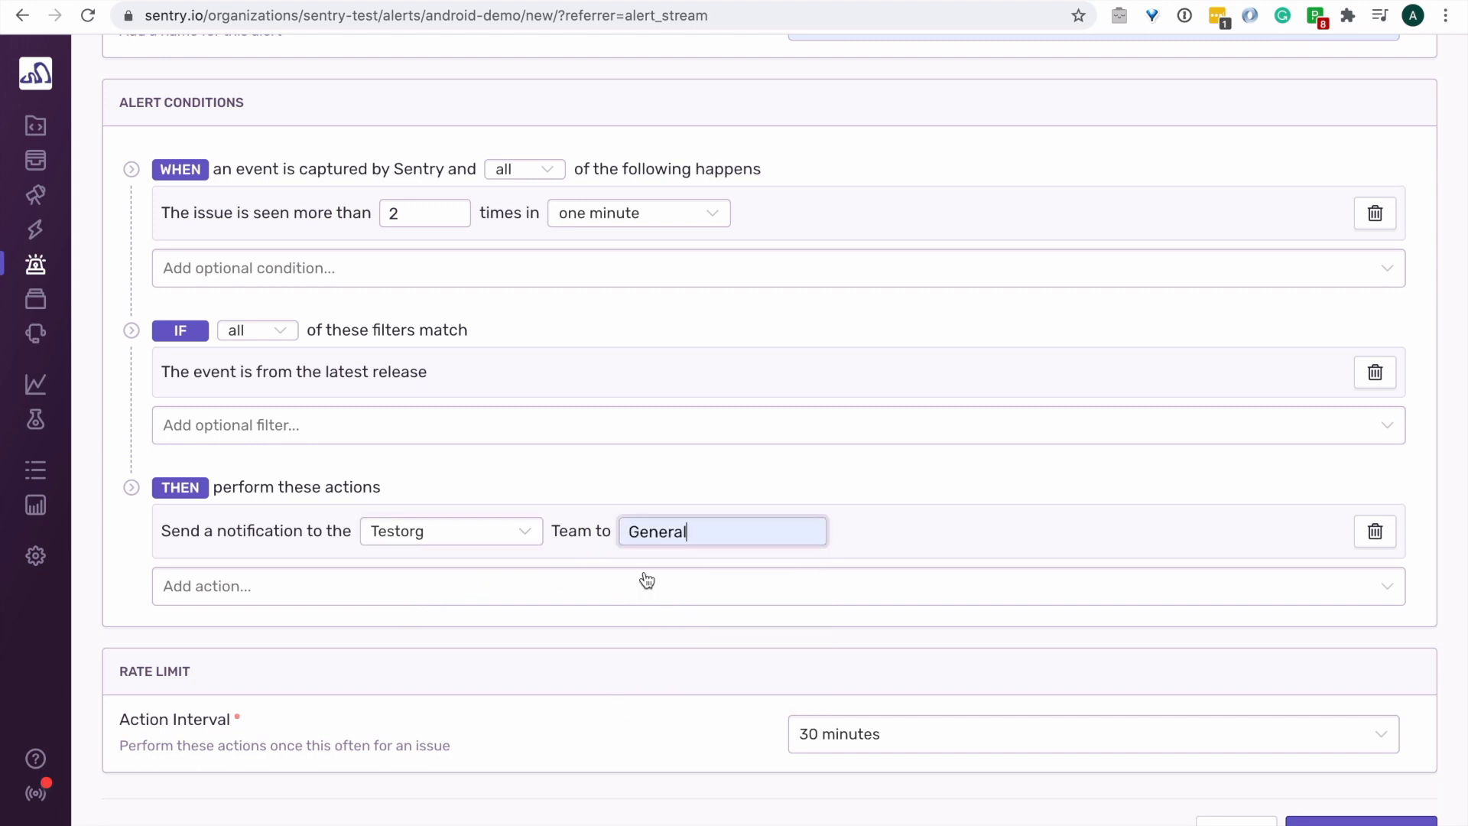
click(595, 598)
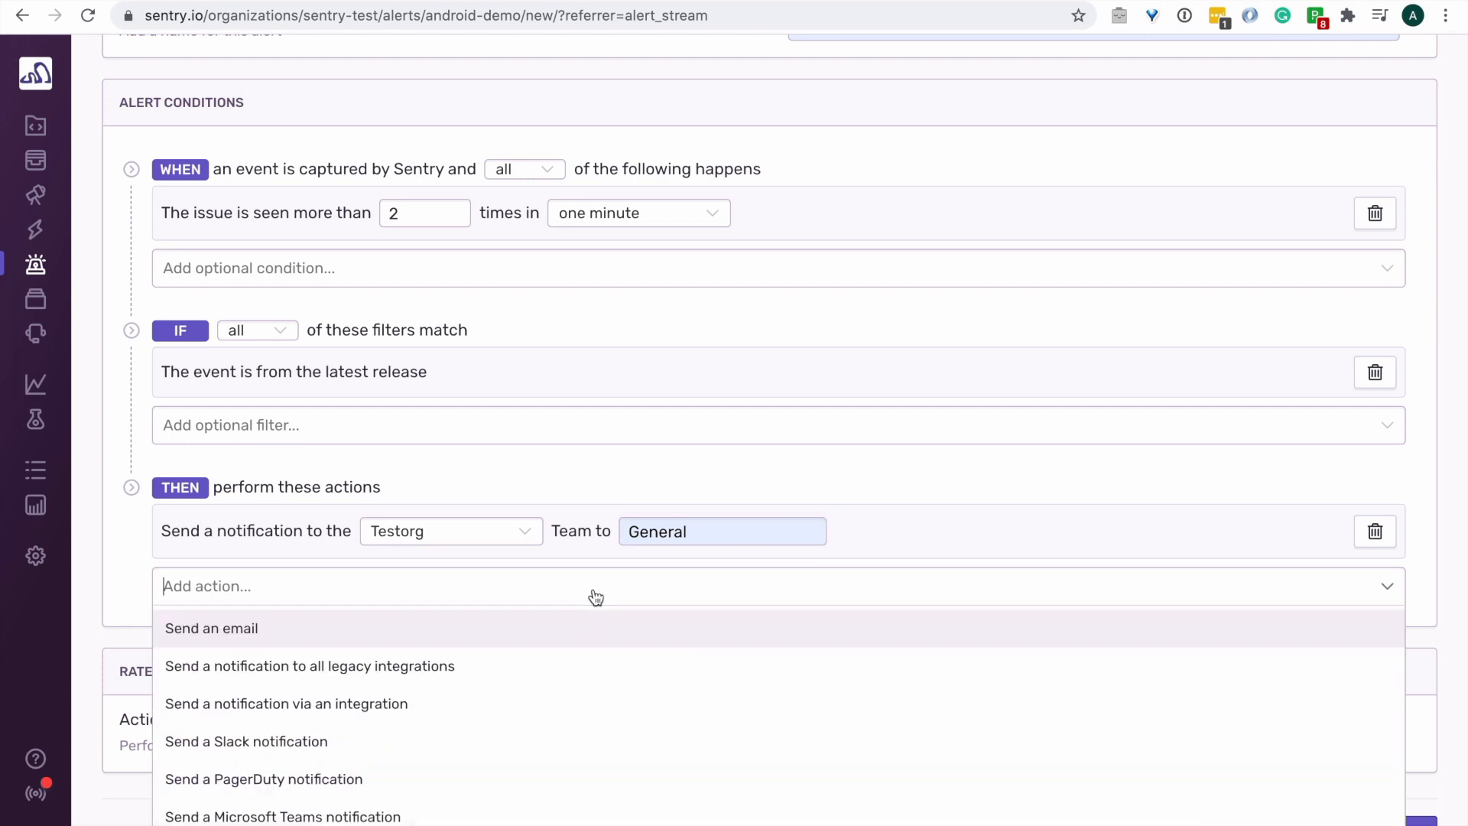
click(433, 636)
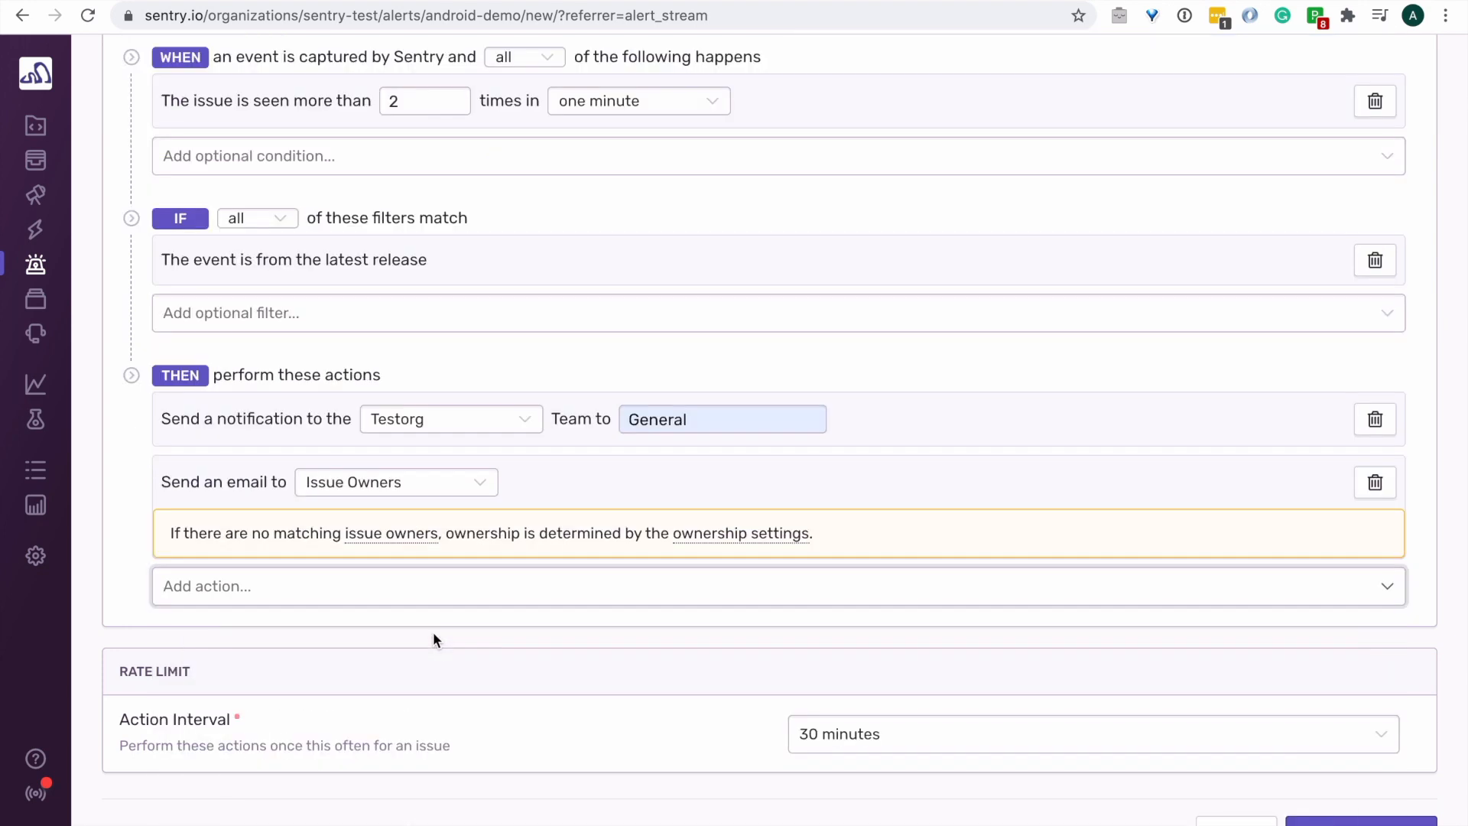
- Examine the path, URL and tag rule examples in android-demo's Issue Owners ownership settings
click(703, 535)
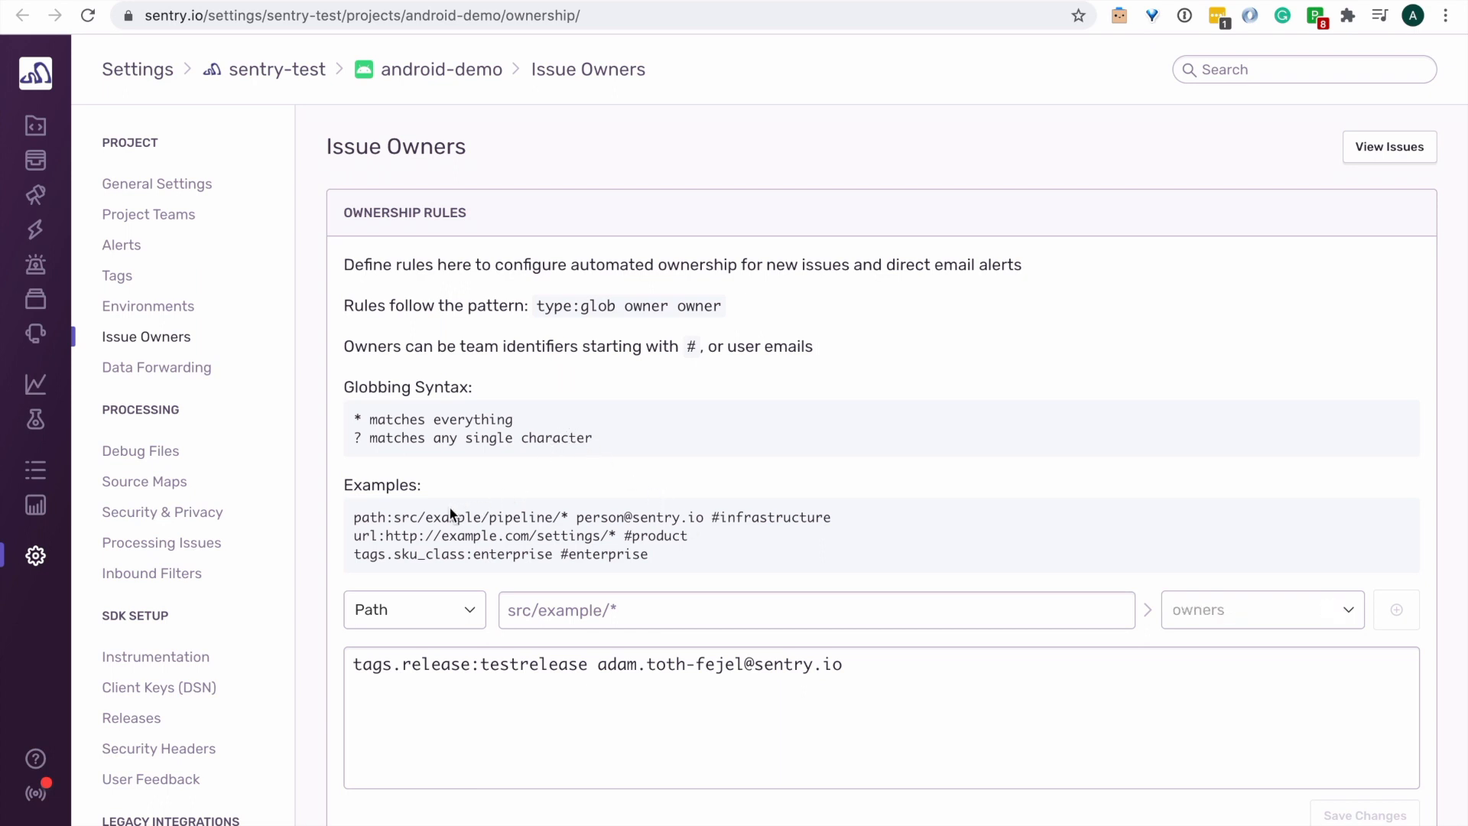
drag(365, 516, 835, 516)
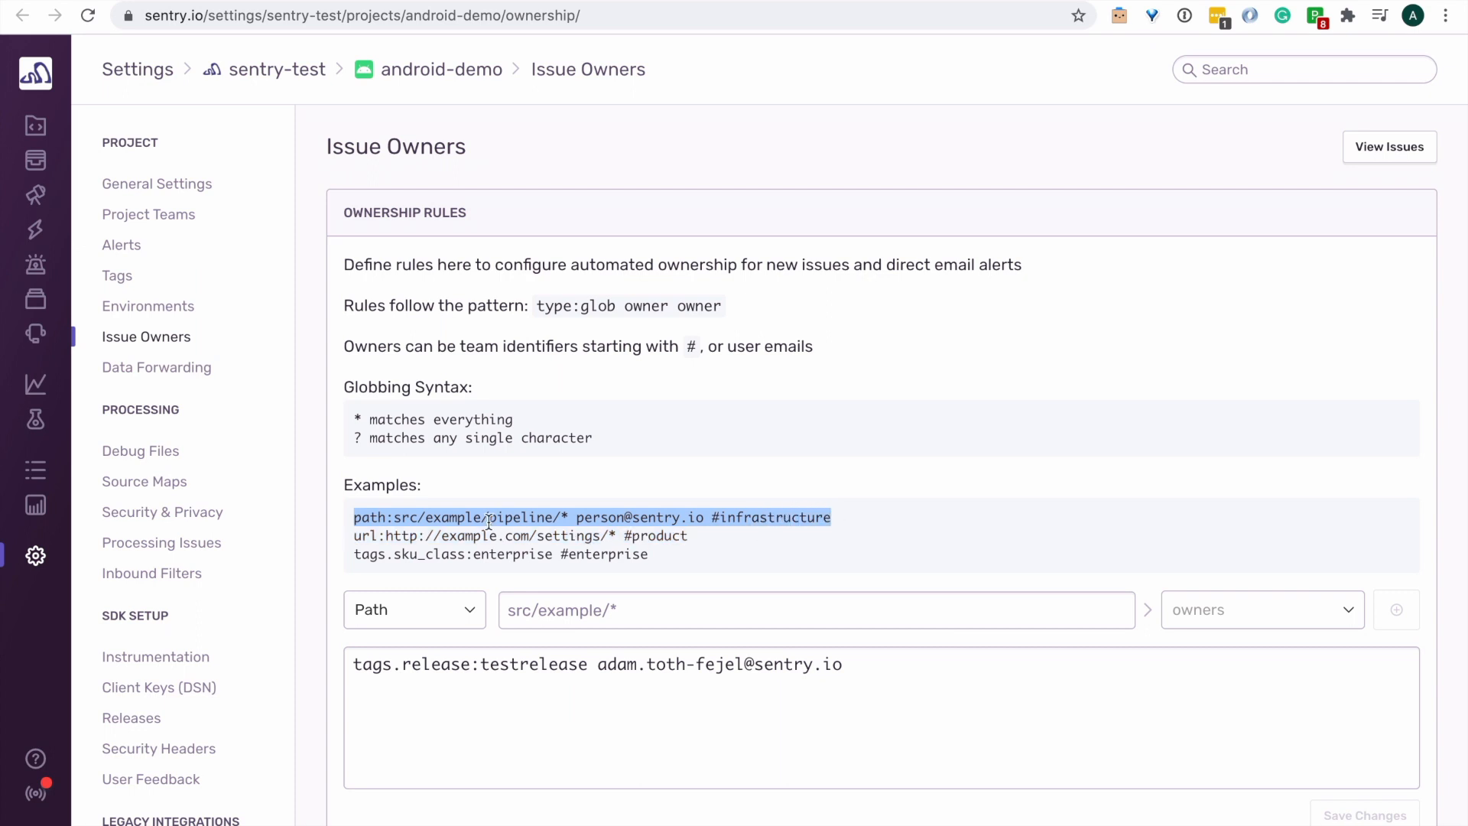
drag(352, 535, 689, 535)
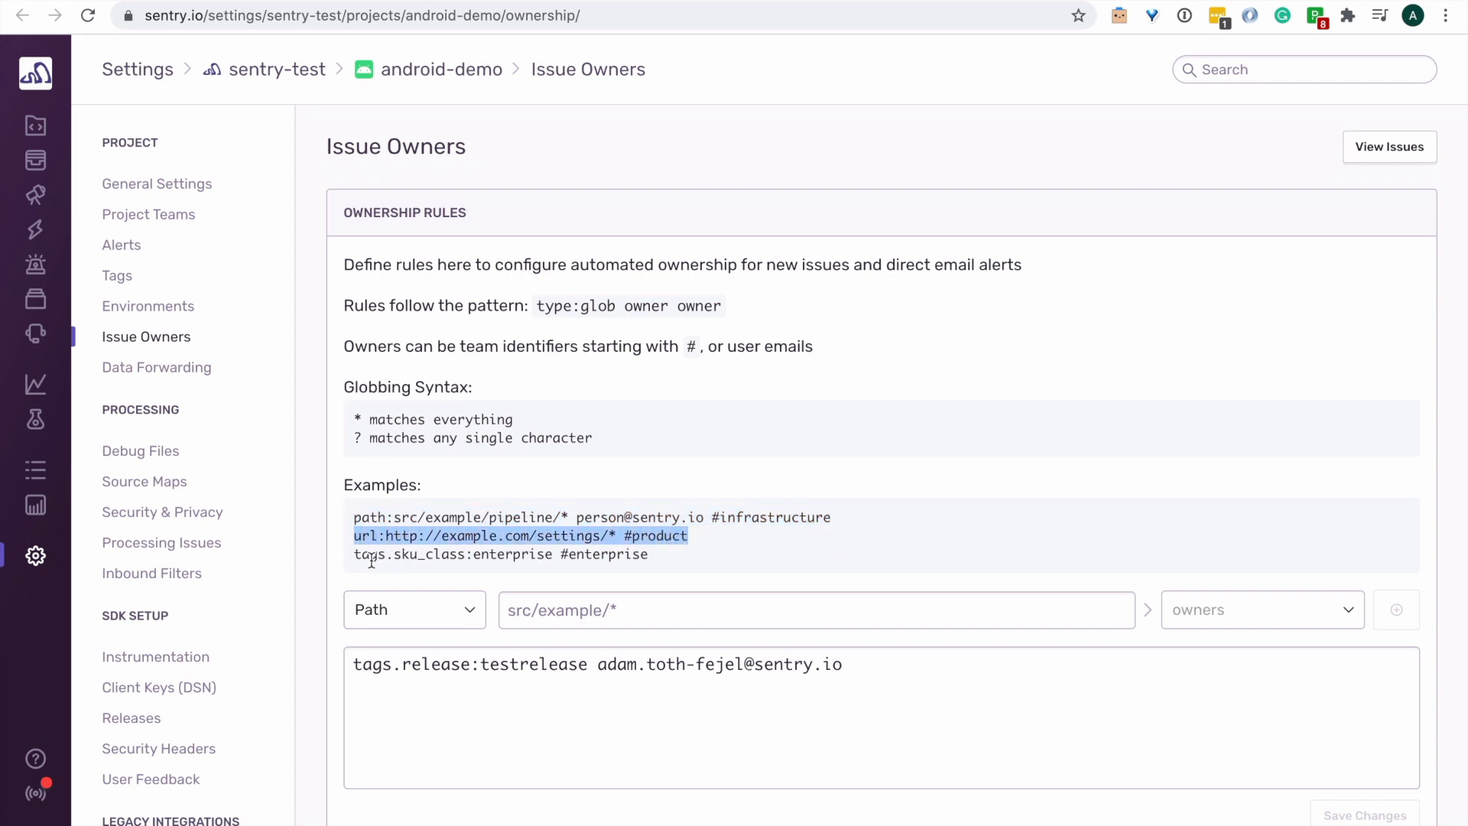
drag(352, 555, 596, 562)
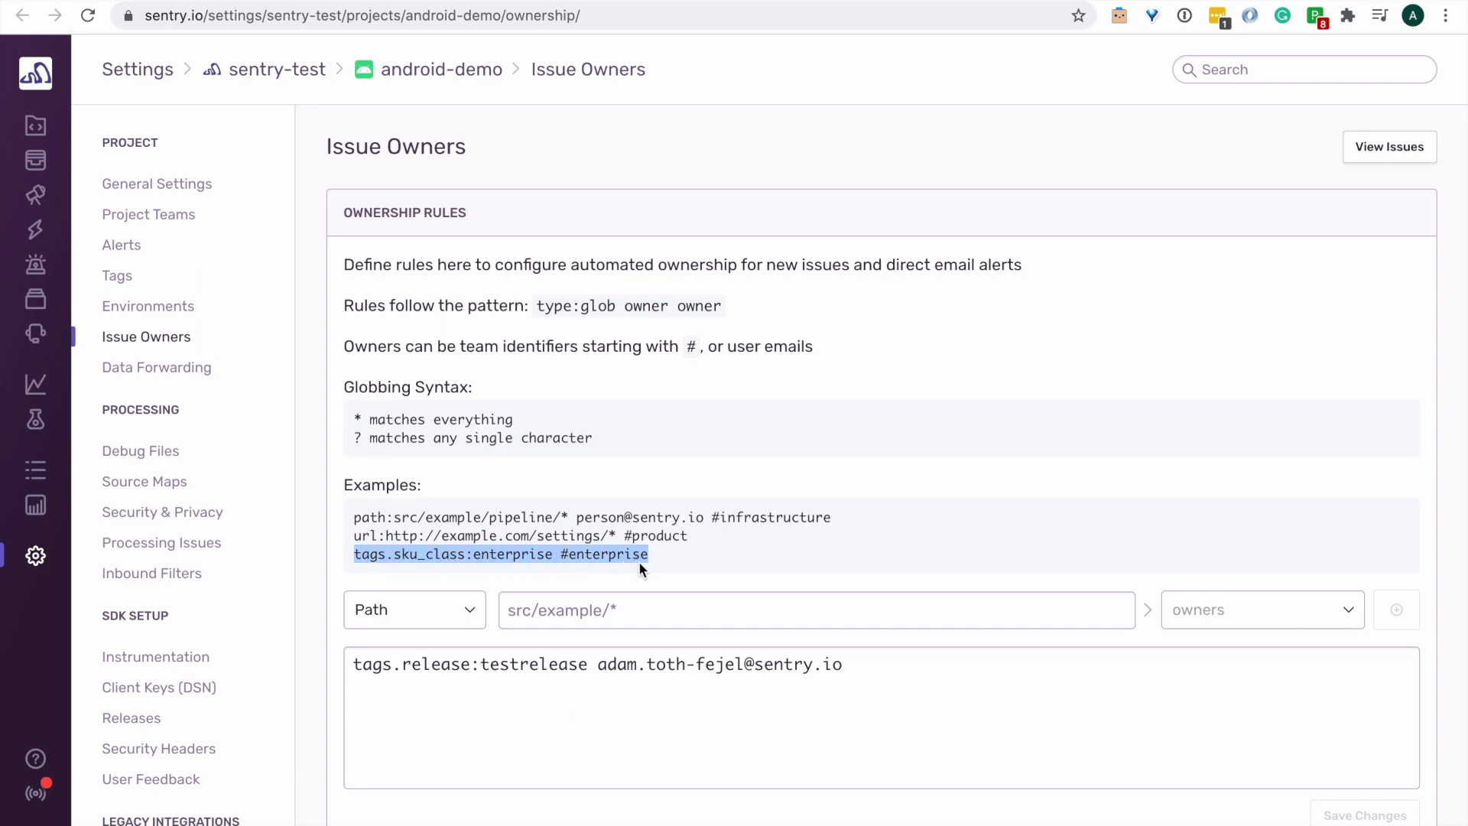
drag(353, 555, 639, 561)
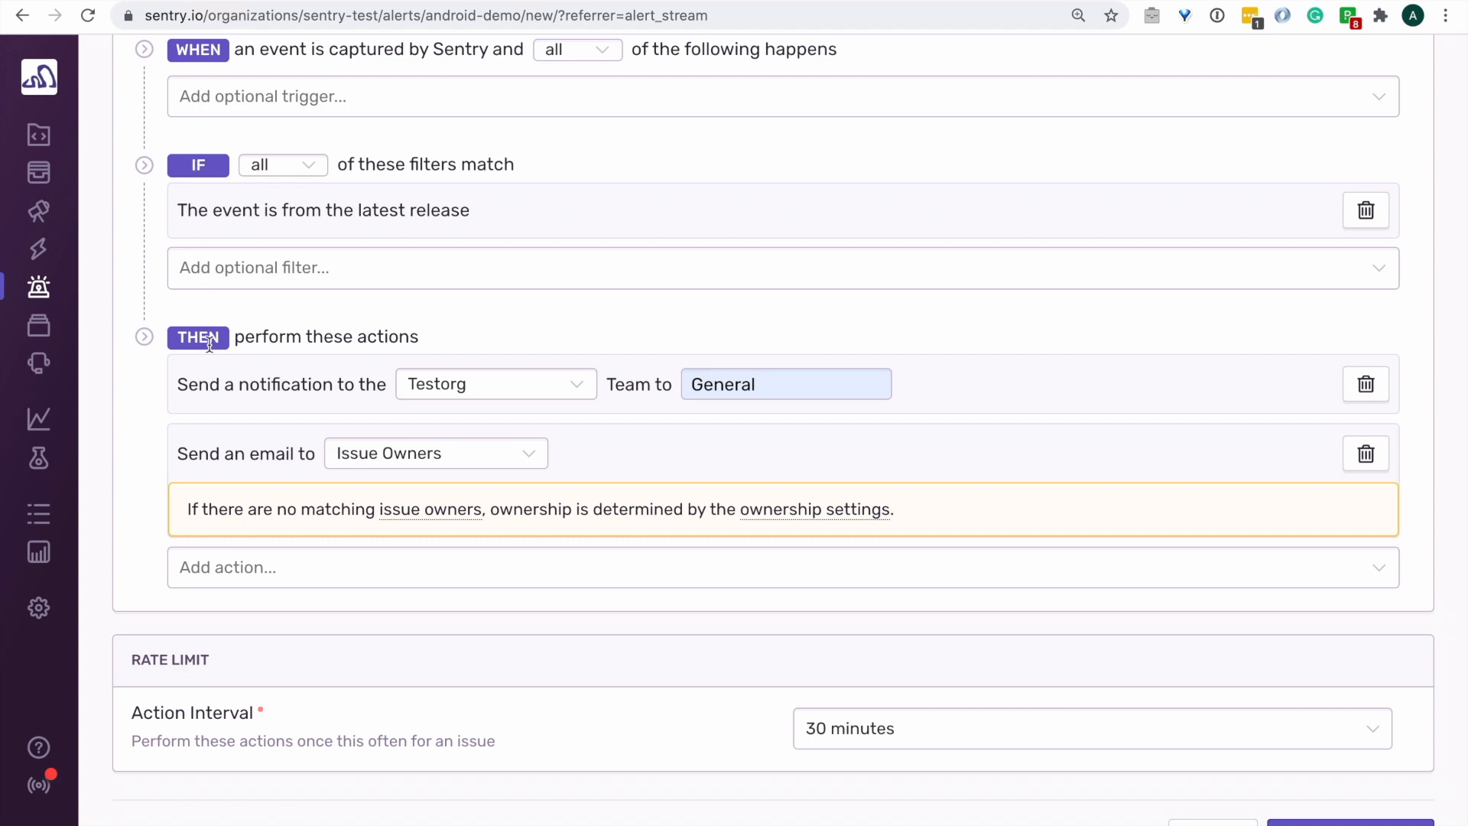
- Set the action interval to 30 minutes and create the alert rule
click(817, 736)
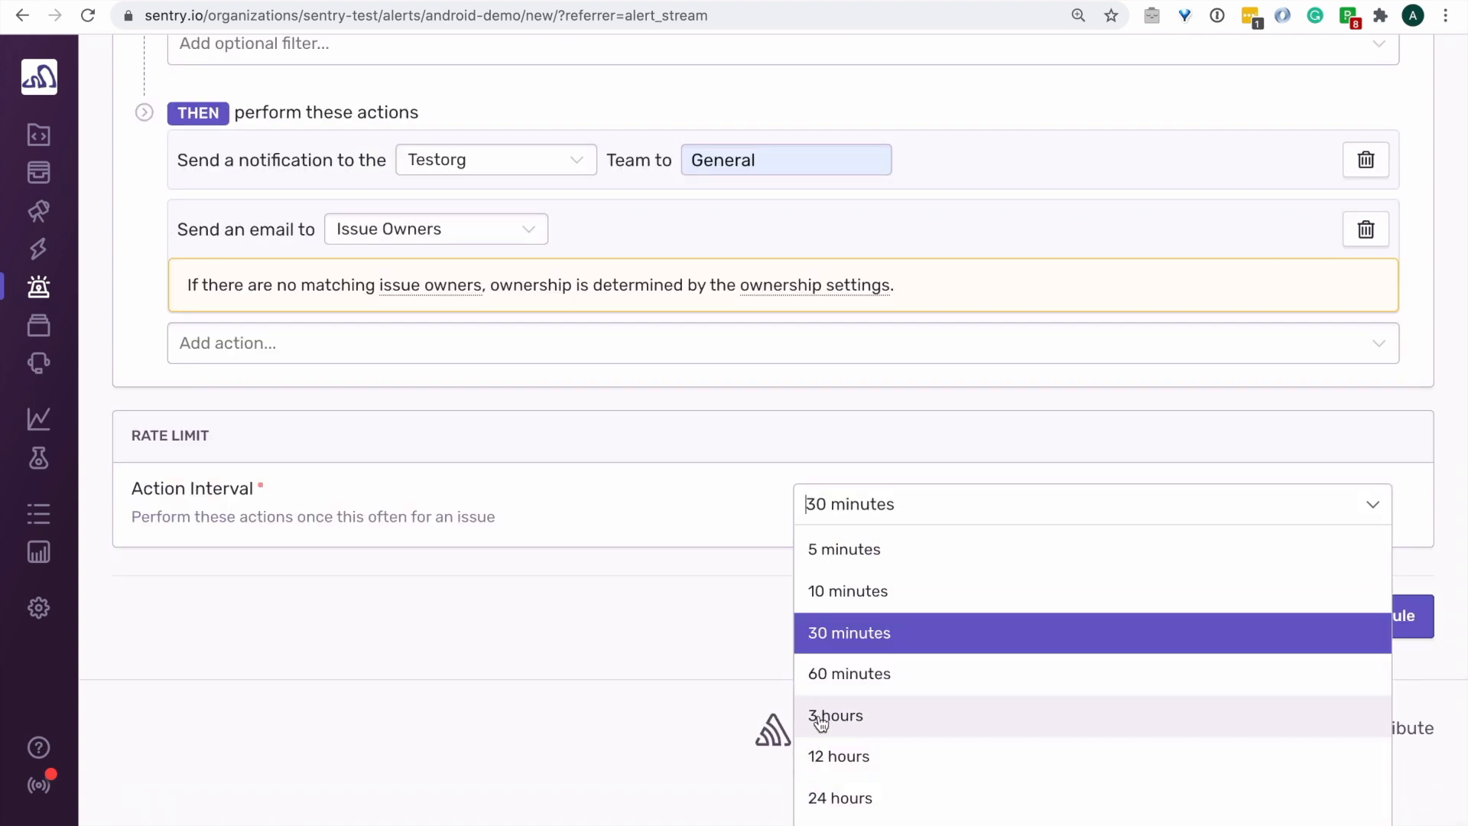
click(829, 632)
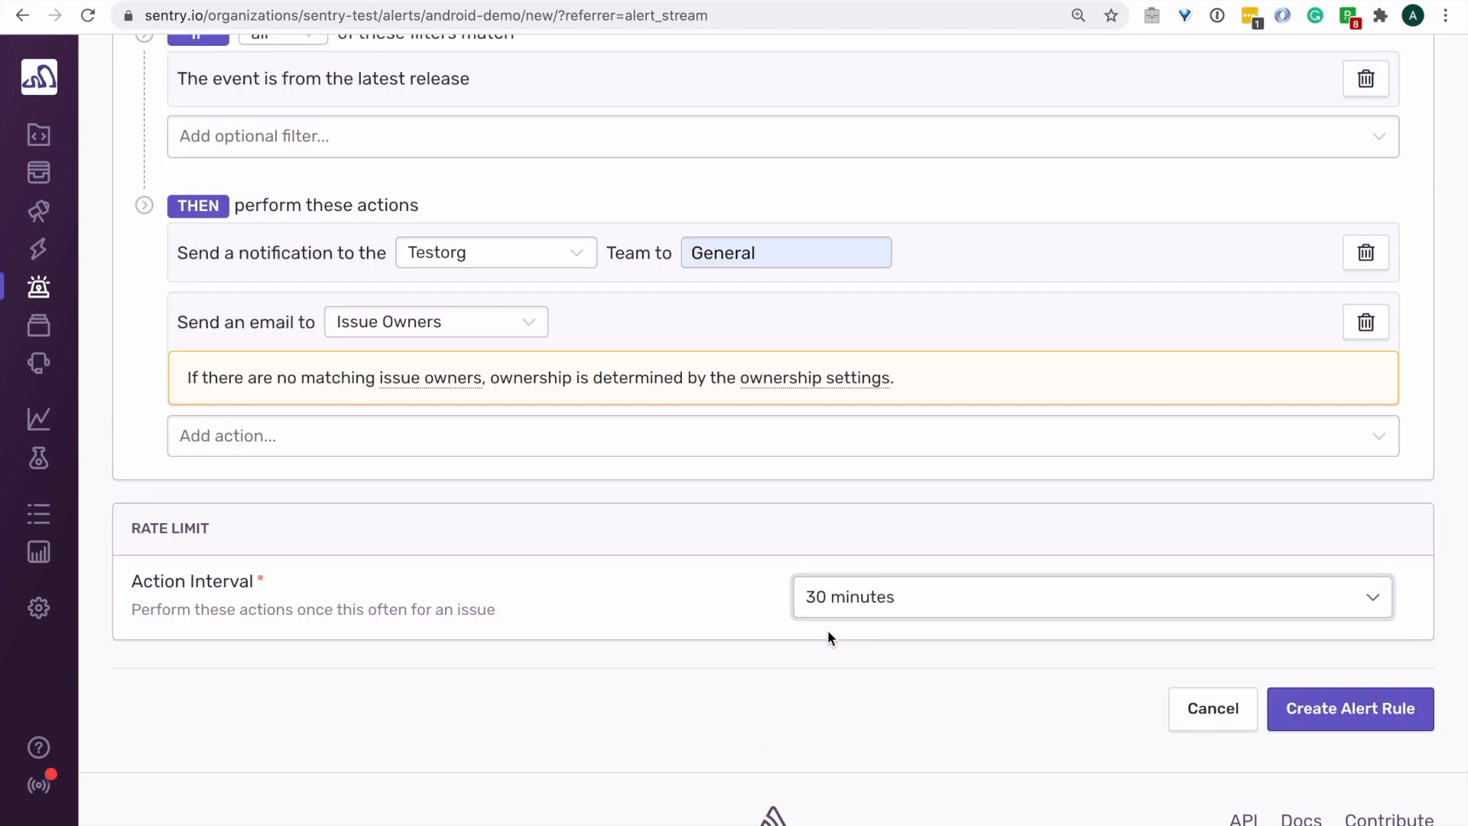
click(1325, 725)
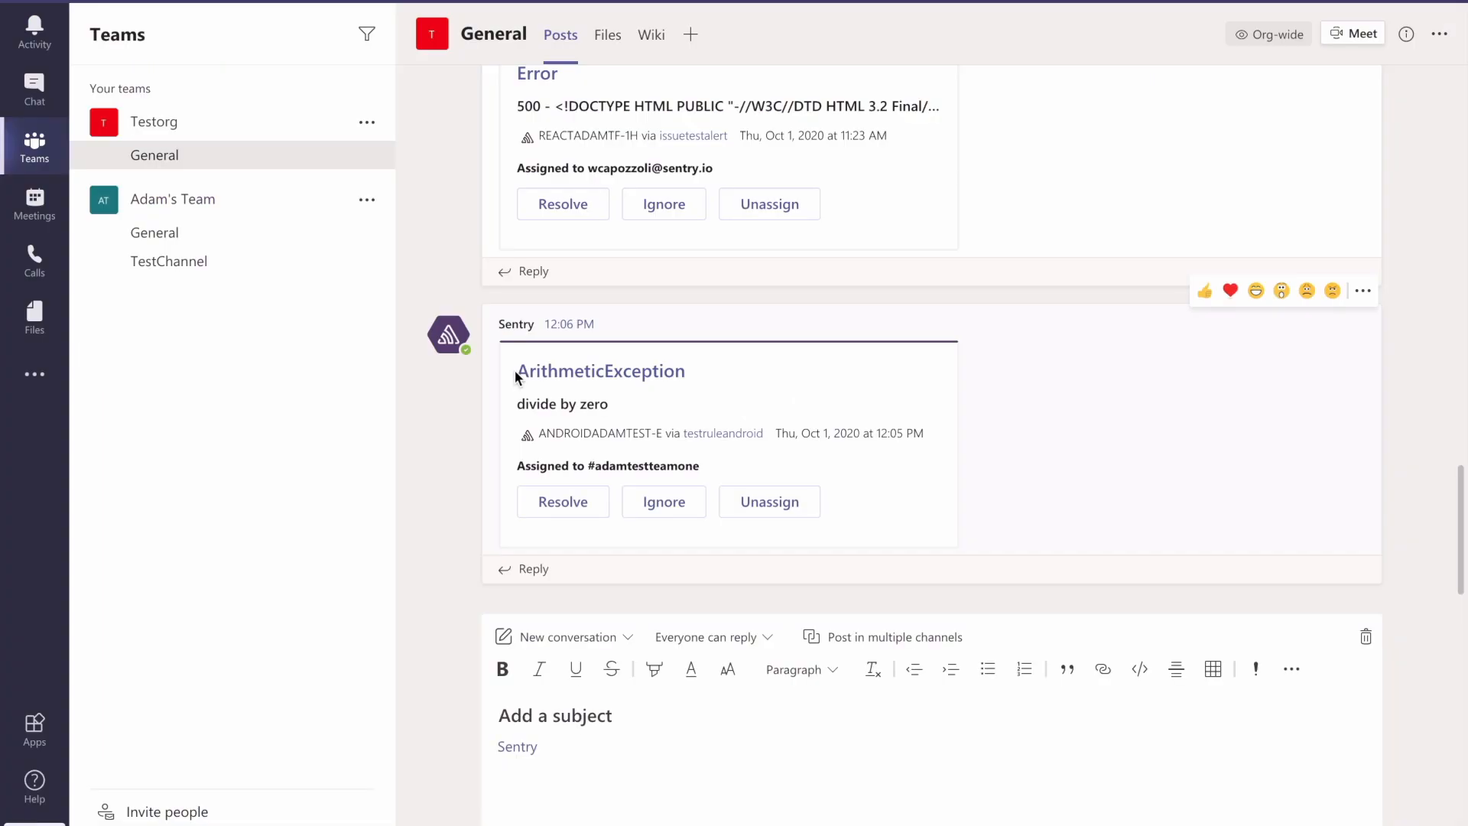
- In Microsoft Teams, review the ArithmeticException notification's details and resolve the issue with the Immediately option
drag(519, 372, 691, 381)
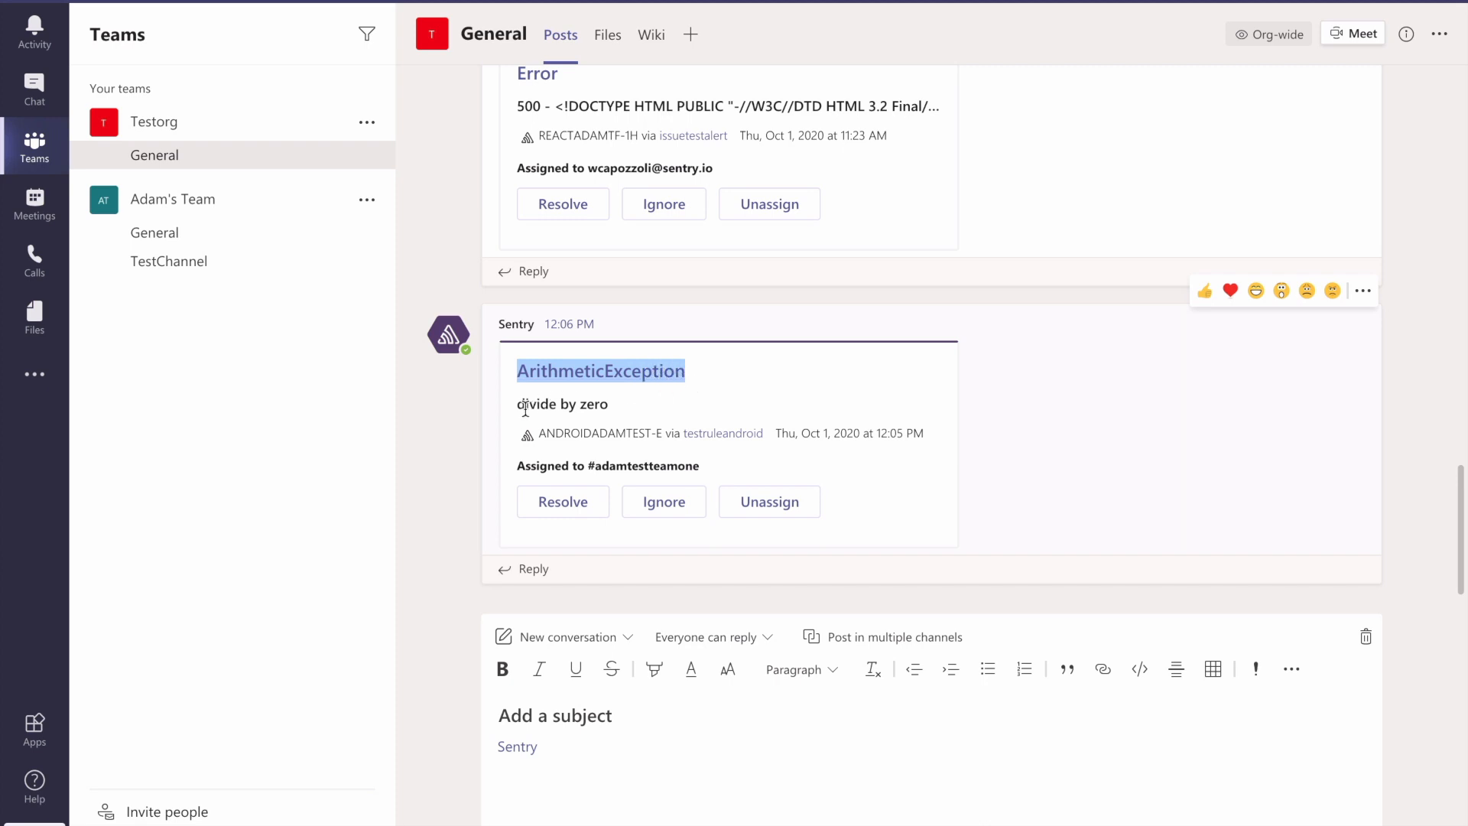
drag(515, 405, 929, 441)
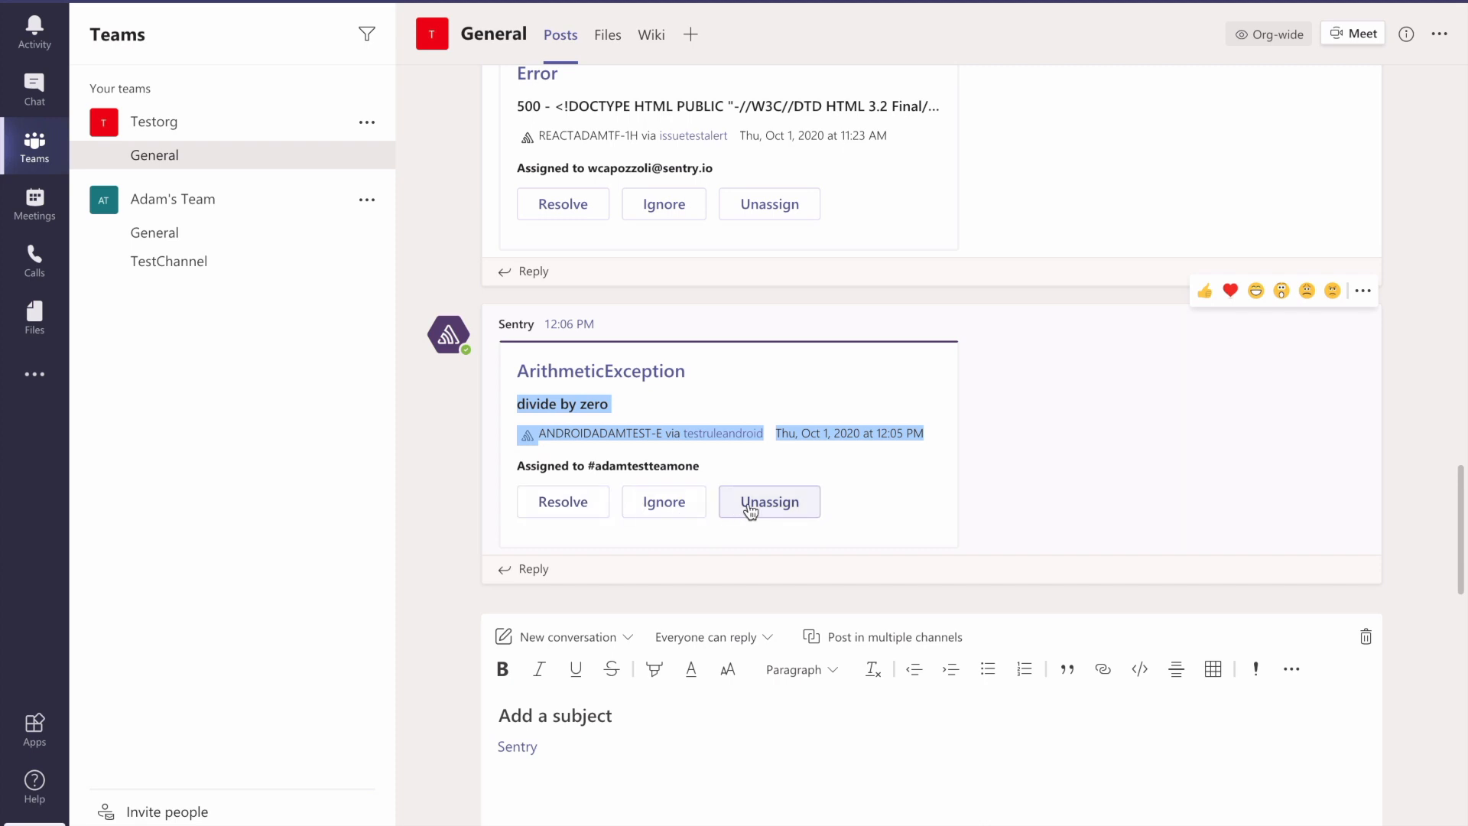
click(579, 511)
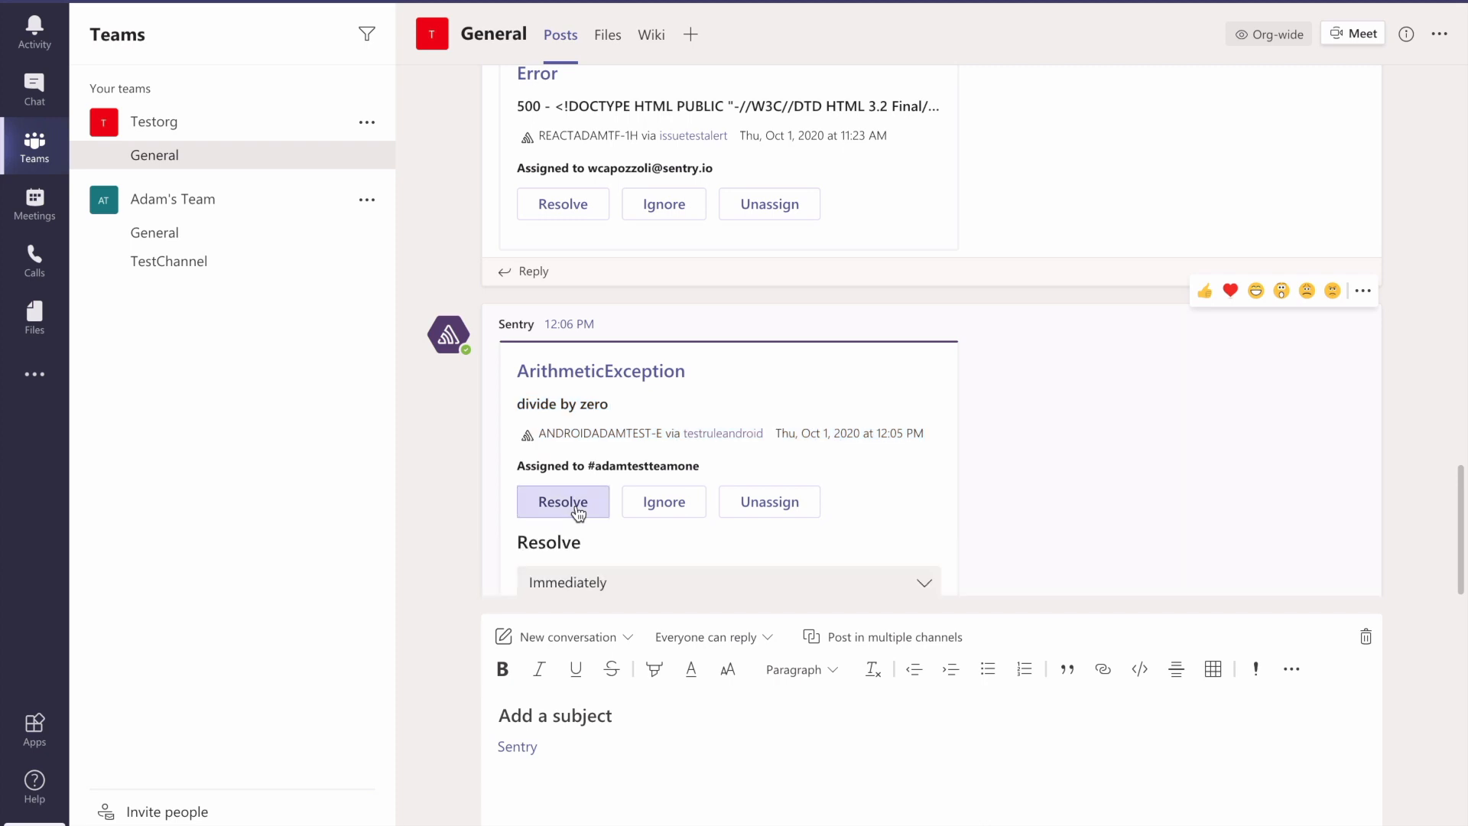
click(581, 468)
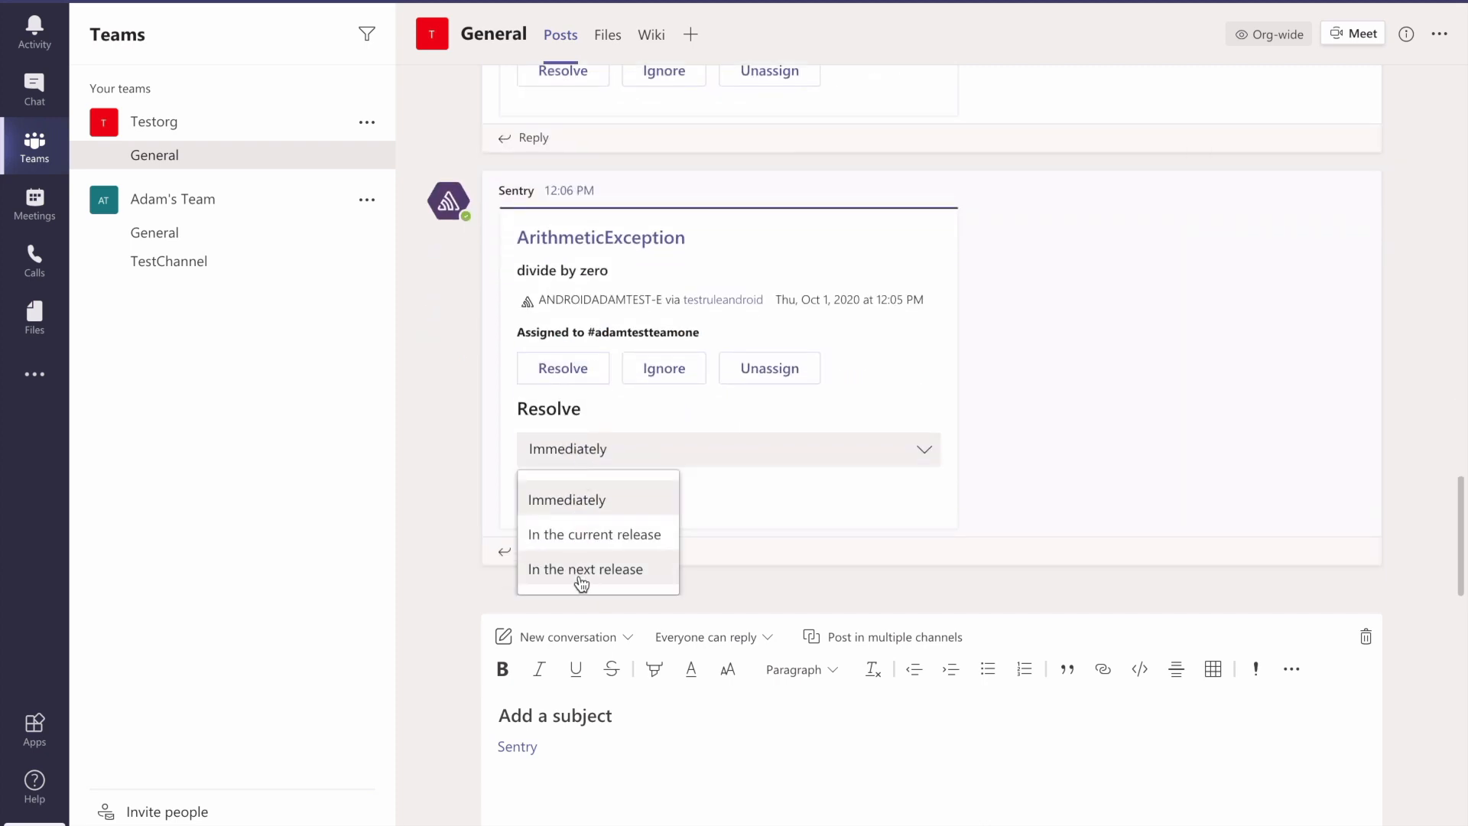
click(577, 507)
click(570, 519)
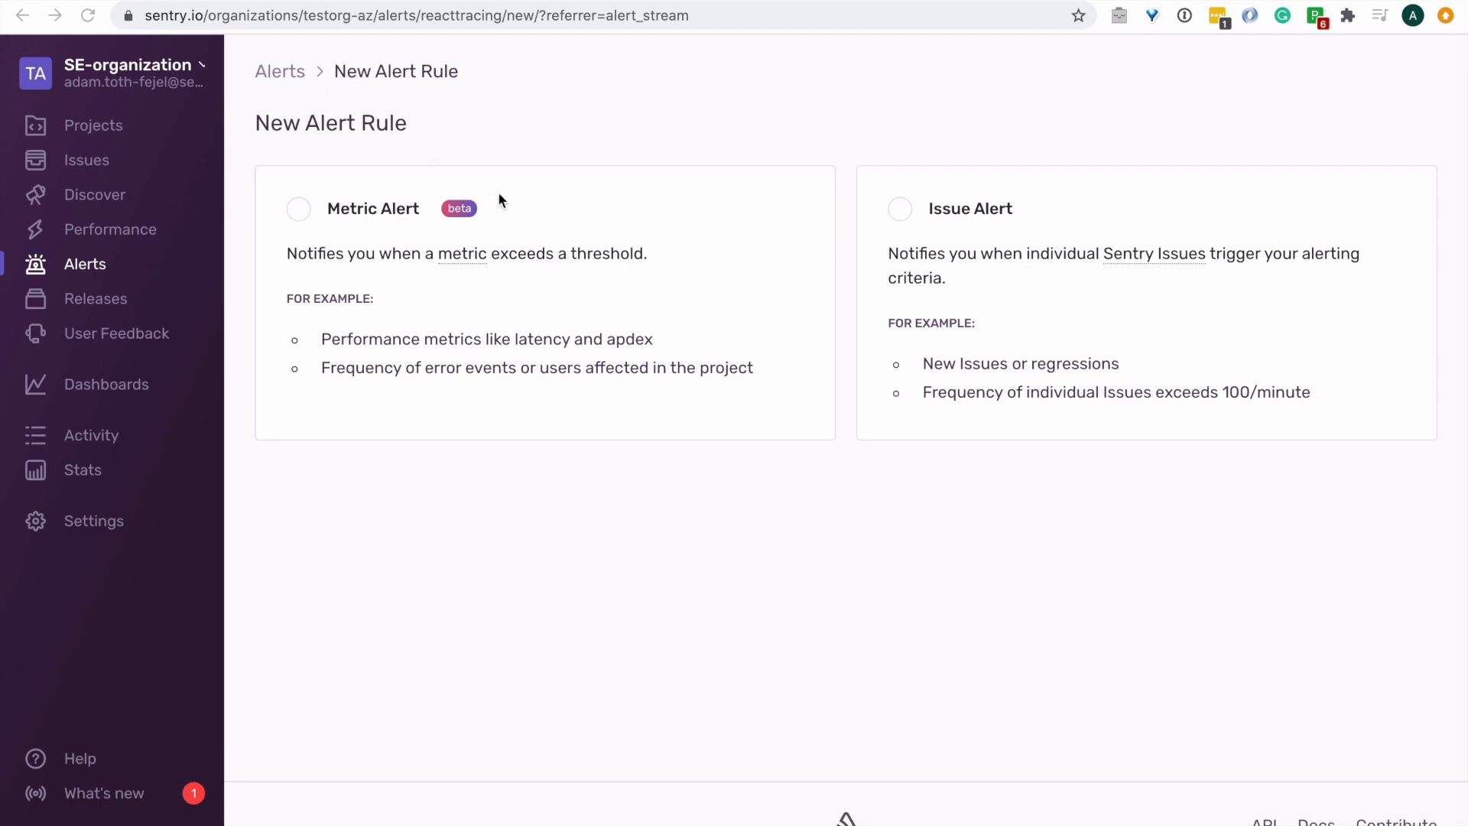
- In Sentry, start a metric alert for reacttracing with Transactions as the data source and the filter browser:*
click(299, 209)
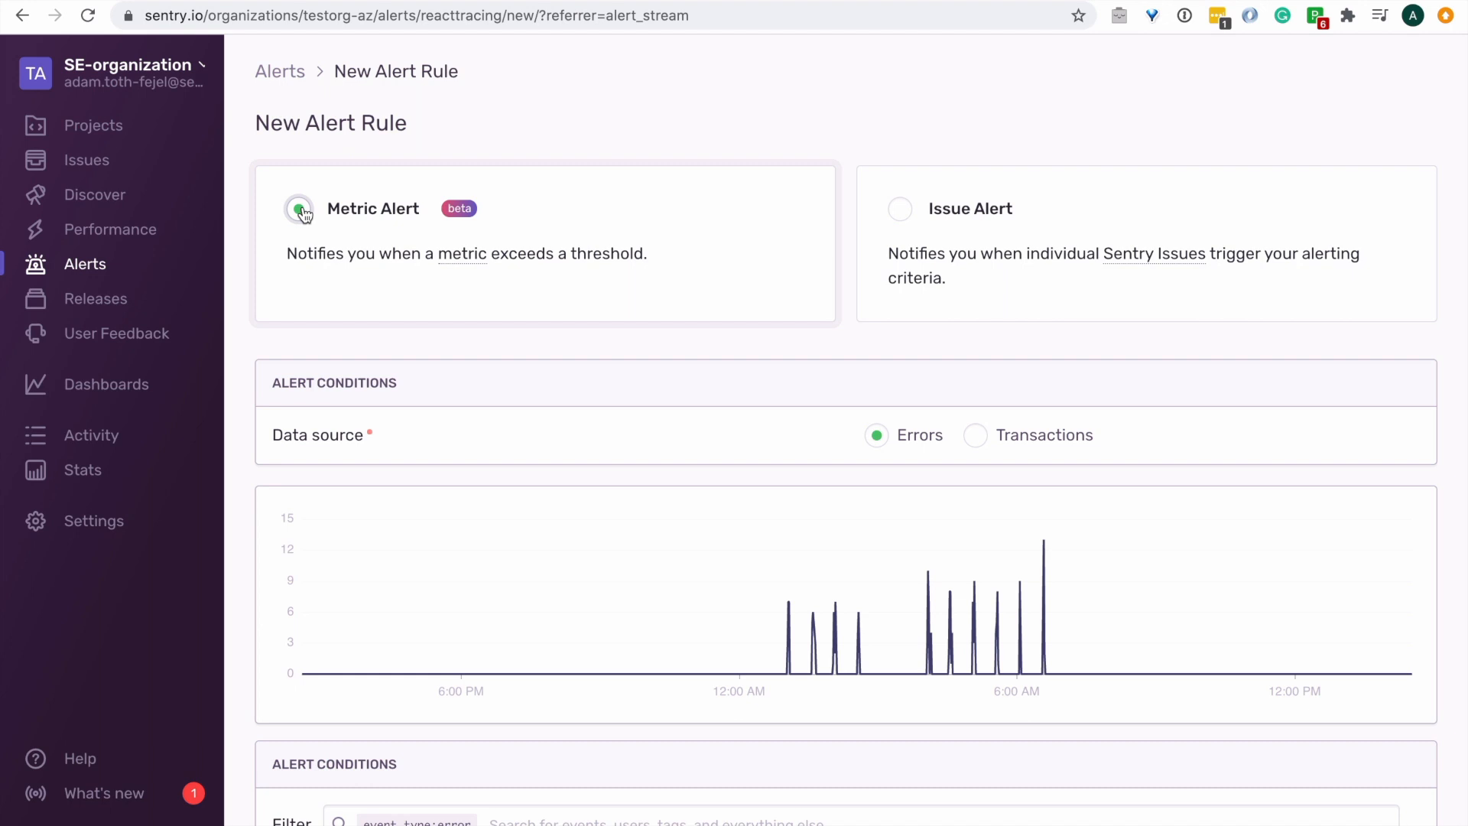
click(968, 436)
scroll(967, 439, down, 4)
click(920, 520)
text(brow)
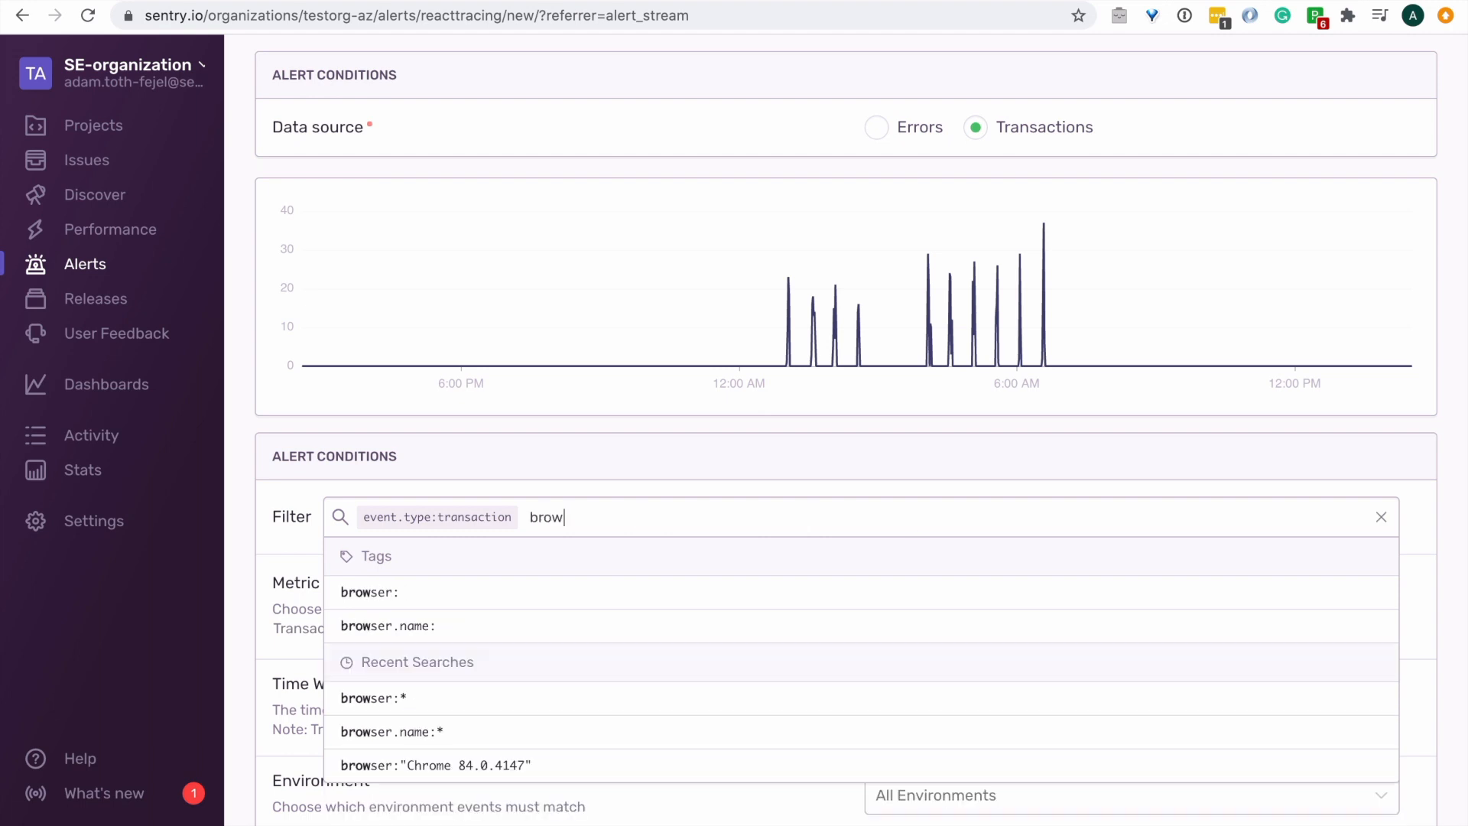
click(893, 589)
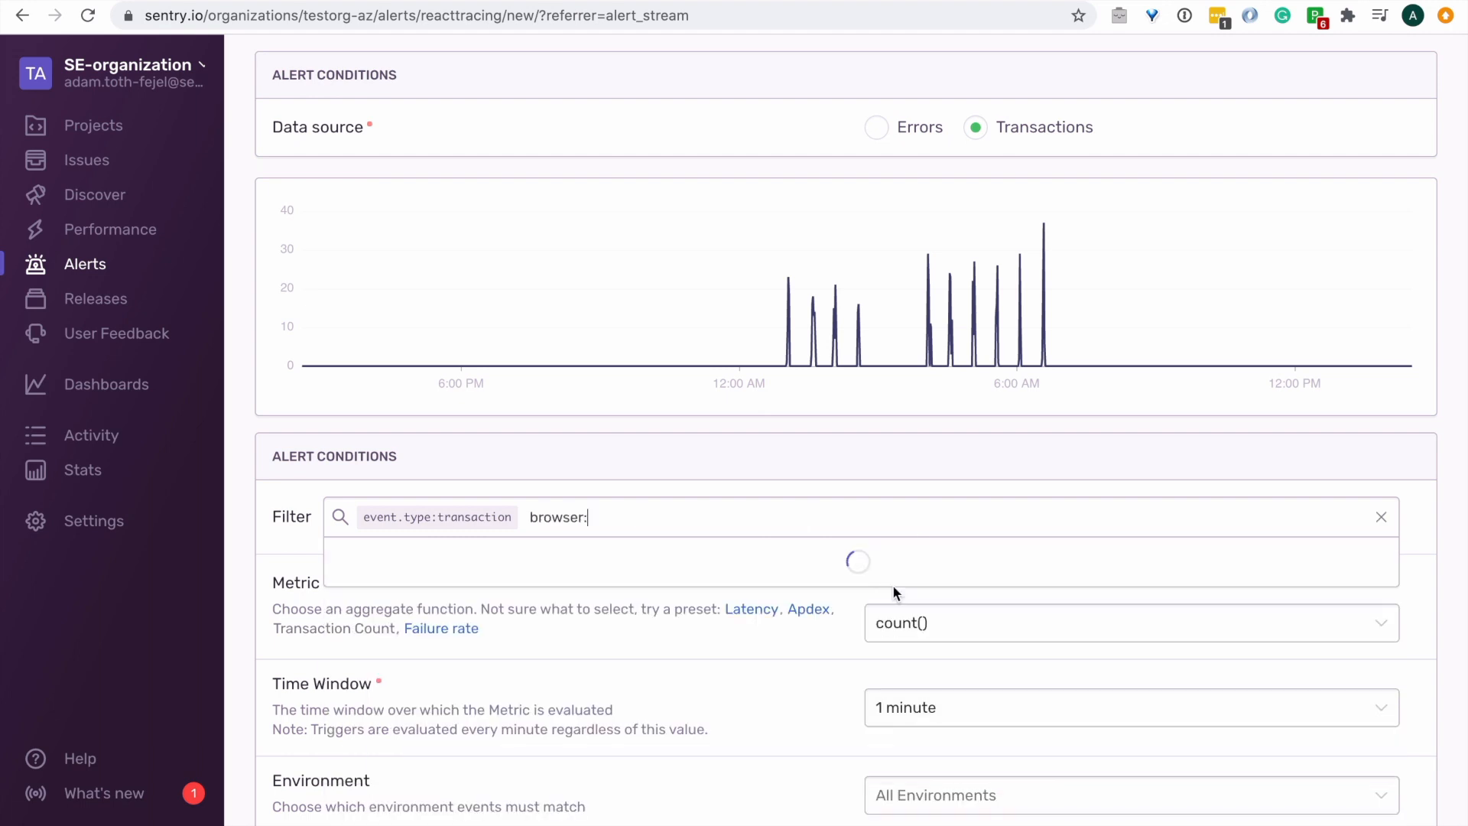
text(*)
key(Return)
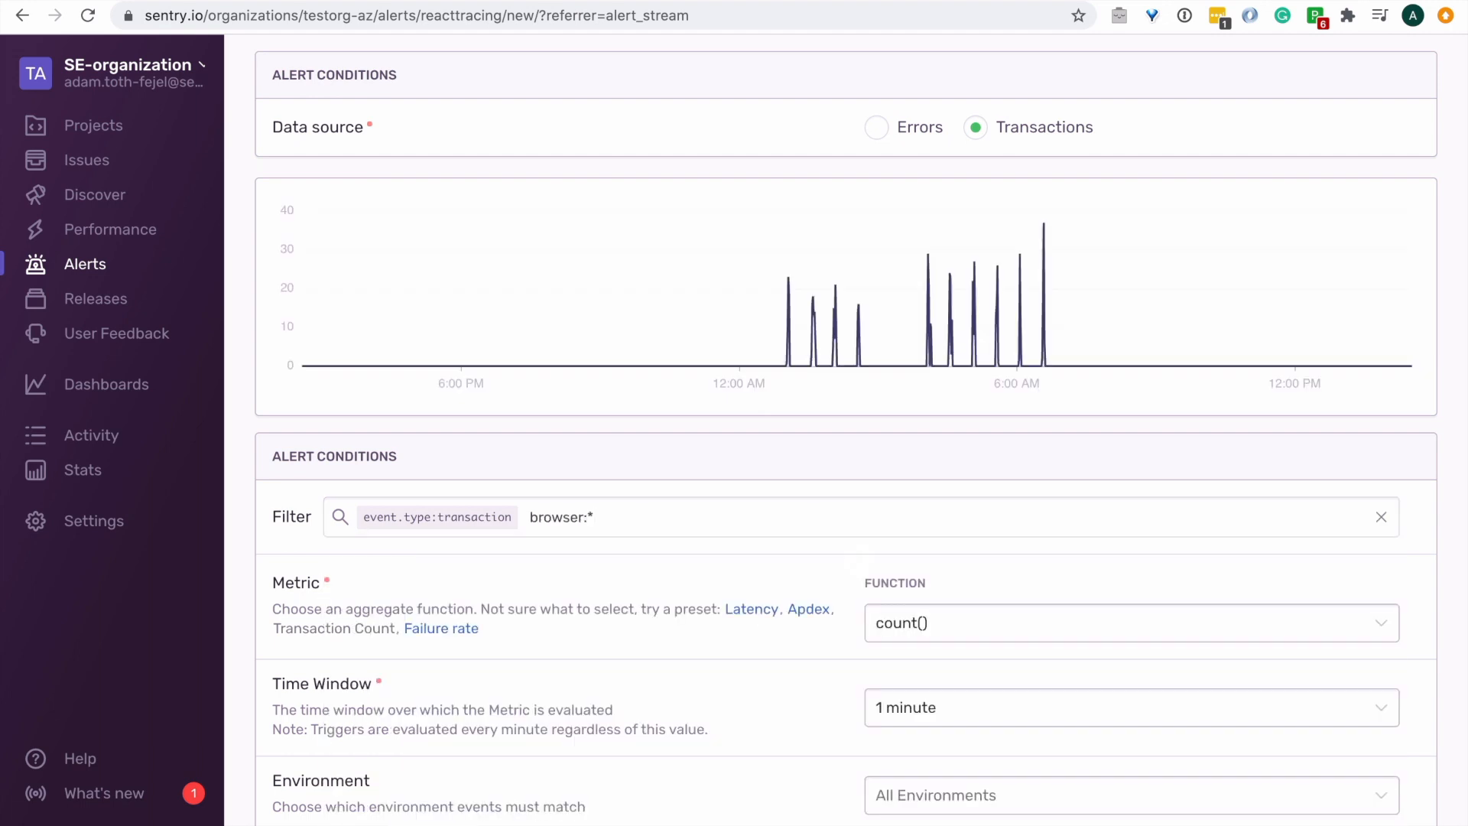
- Browse the metric functions and try the Latency, Apdex, Transaction Count and Failure rate presets
scroll(998, 566, down, 3)
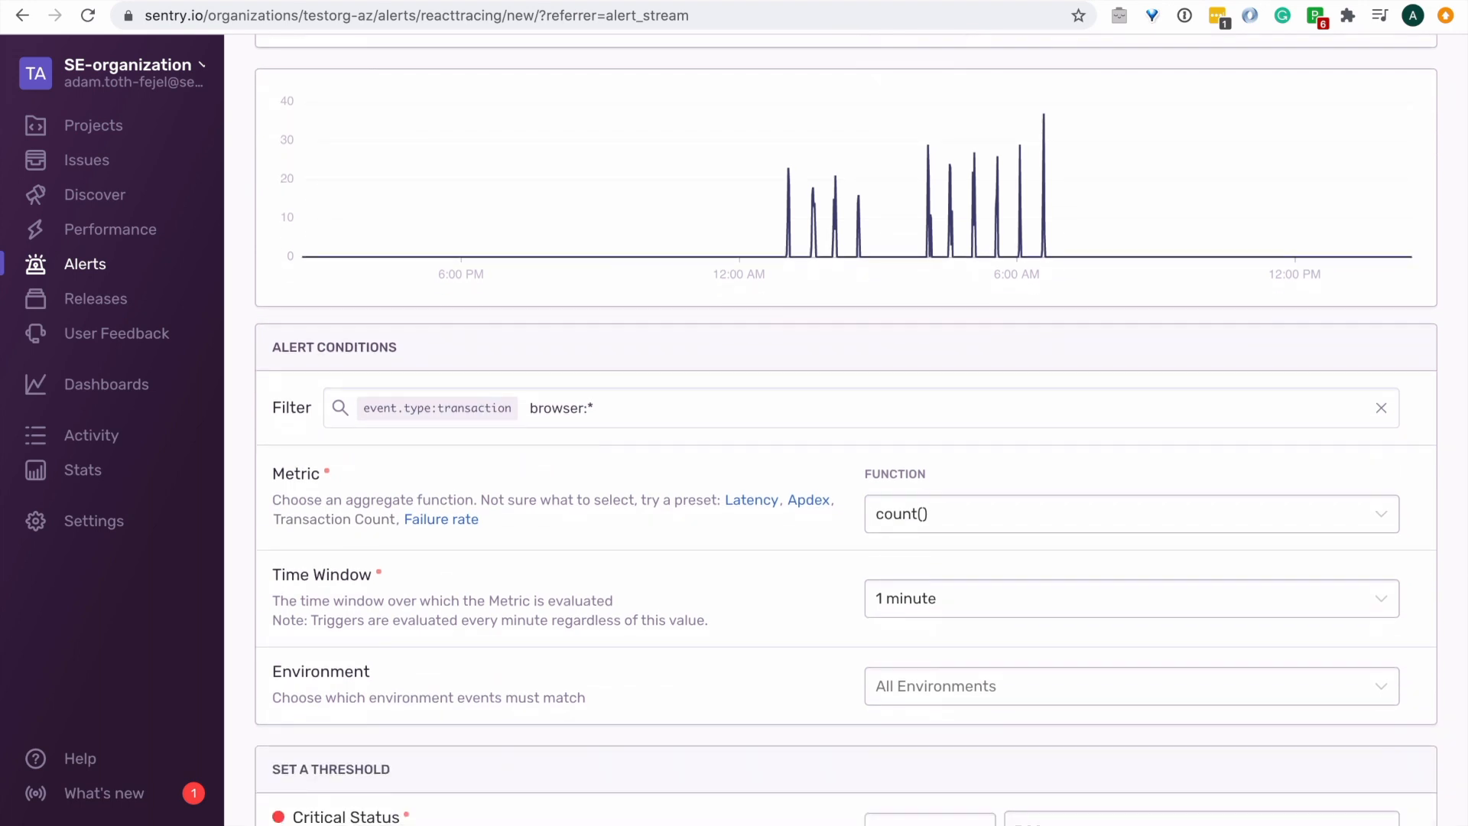
click(1019, 526)
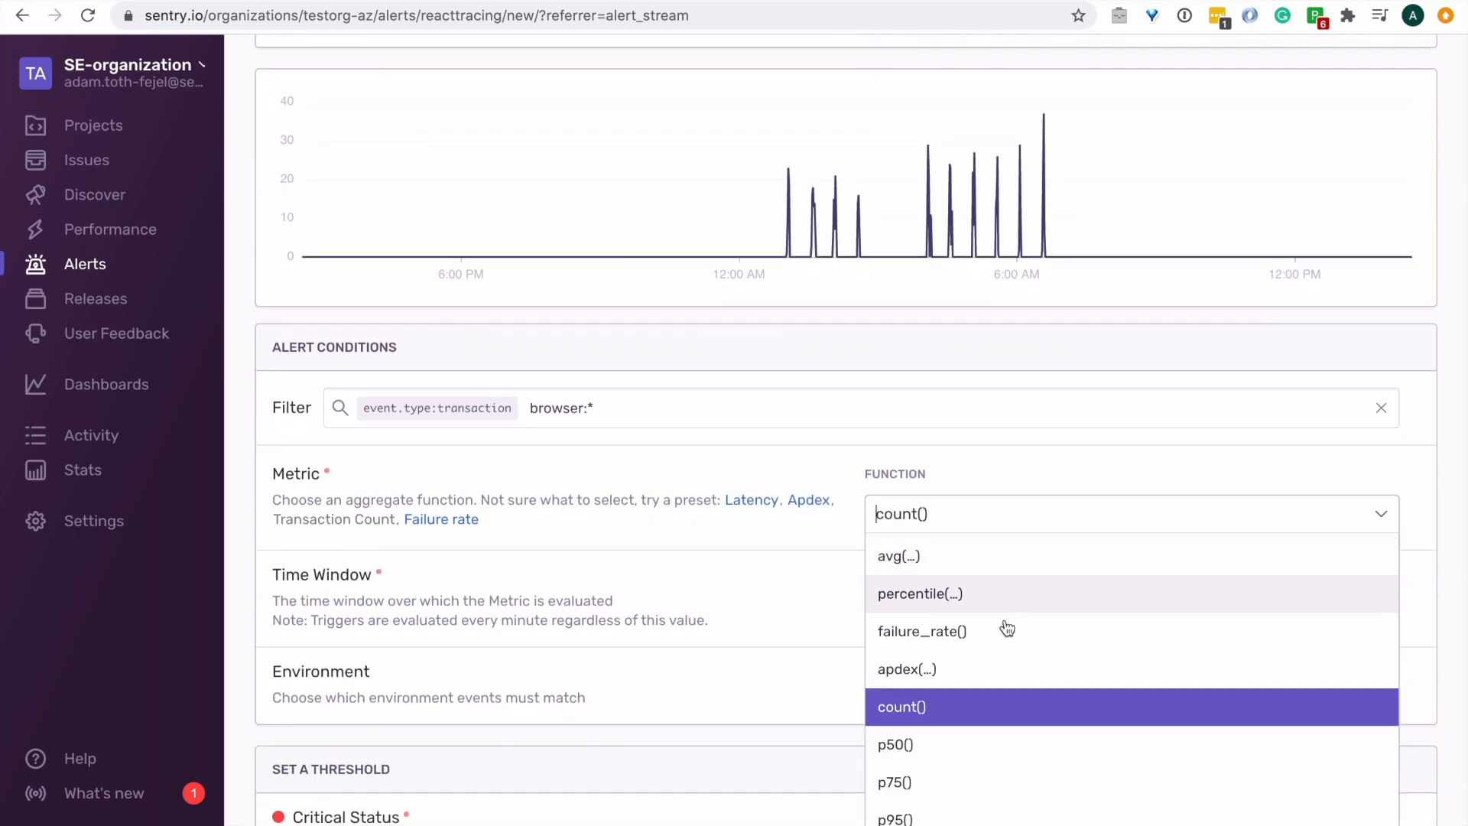
scroll(1001, 683, down, 1)
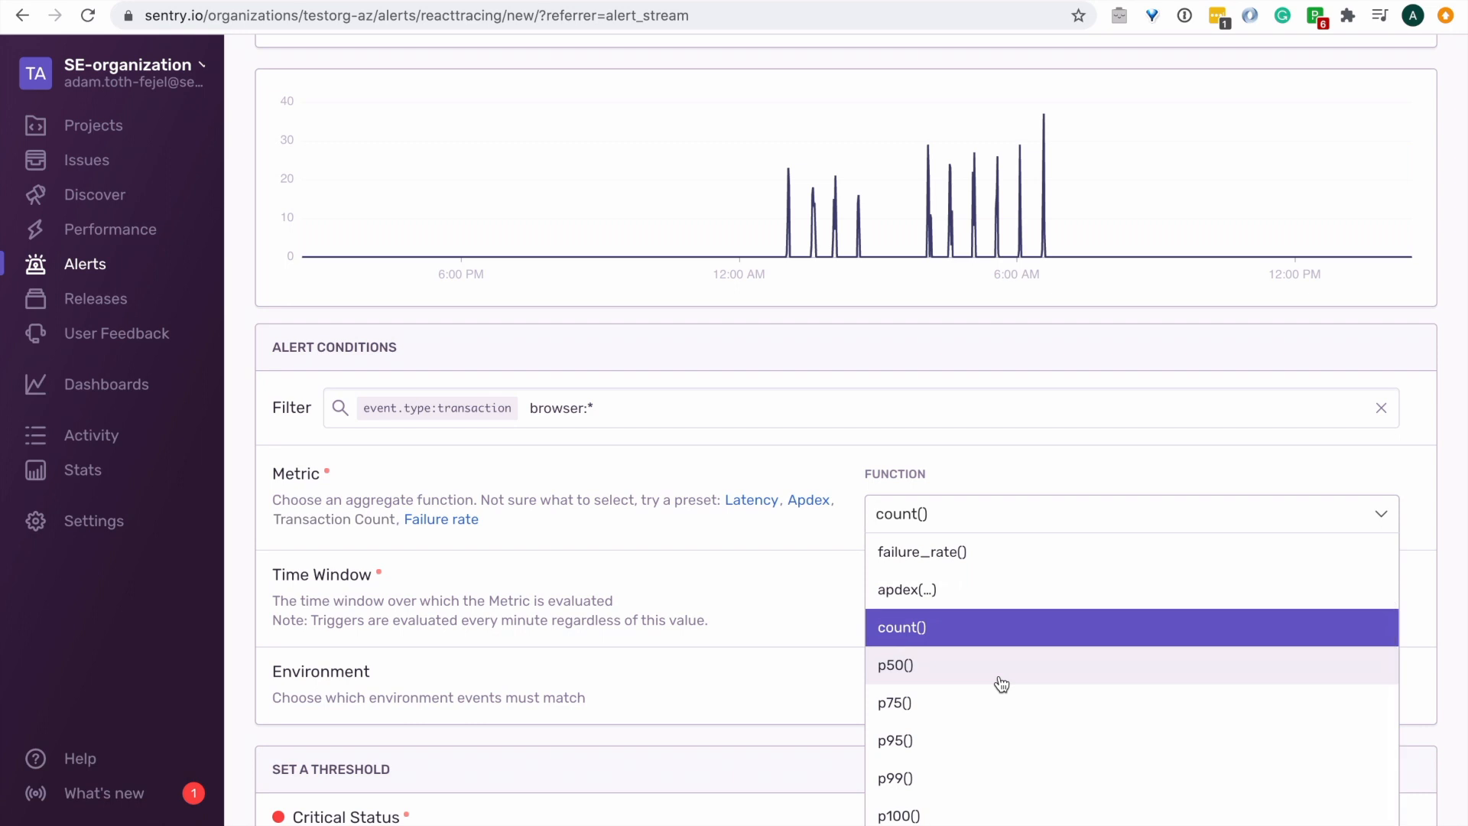
click(752, 501)
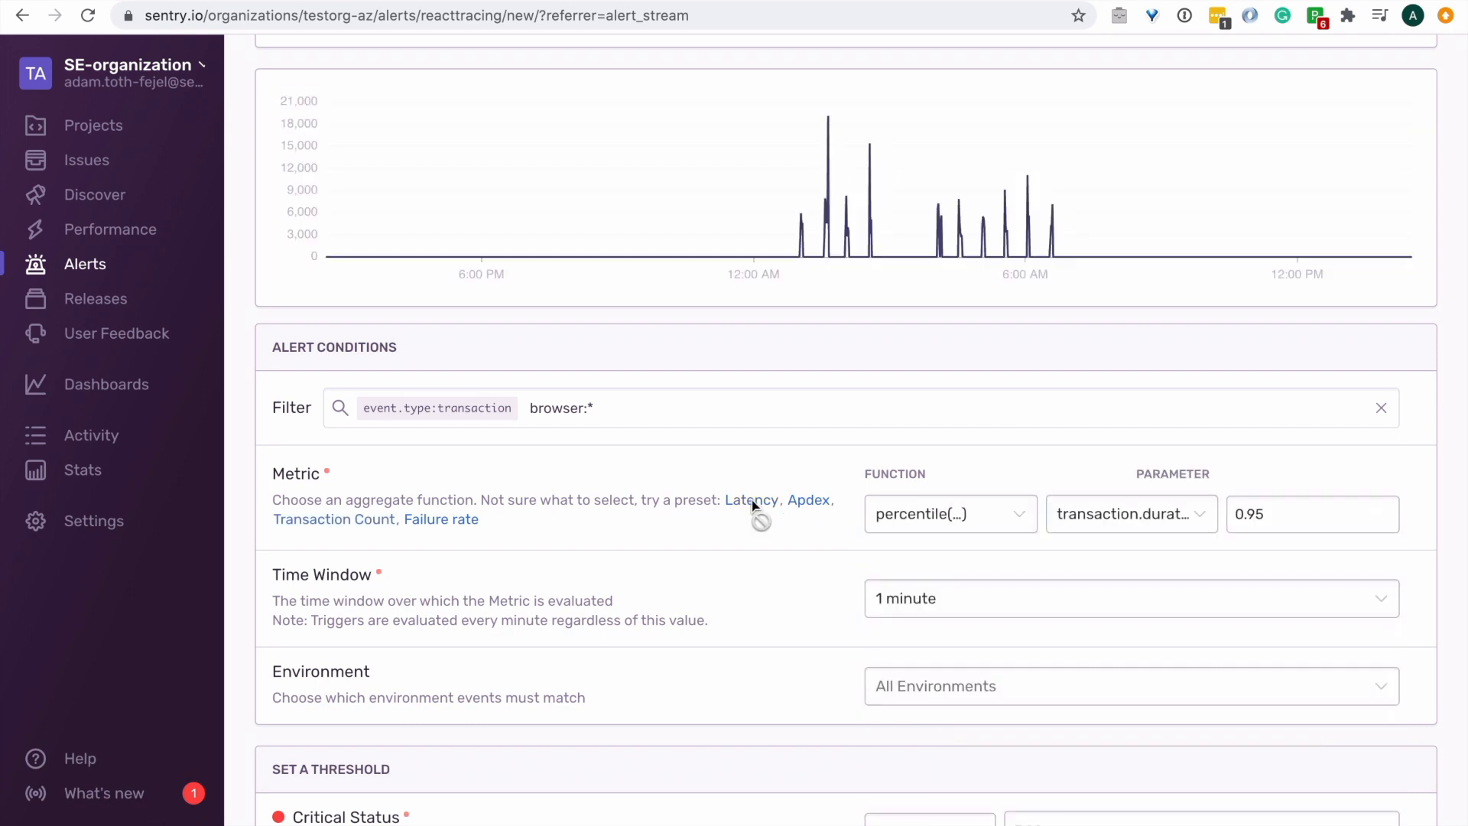
click(800, 501)
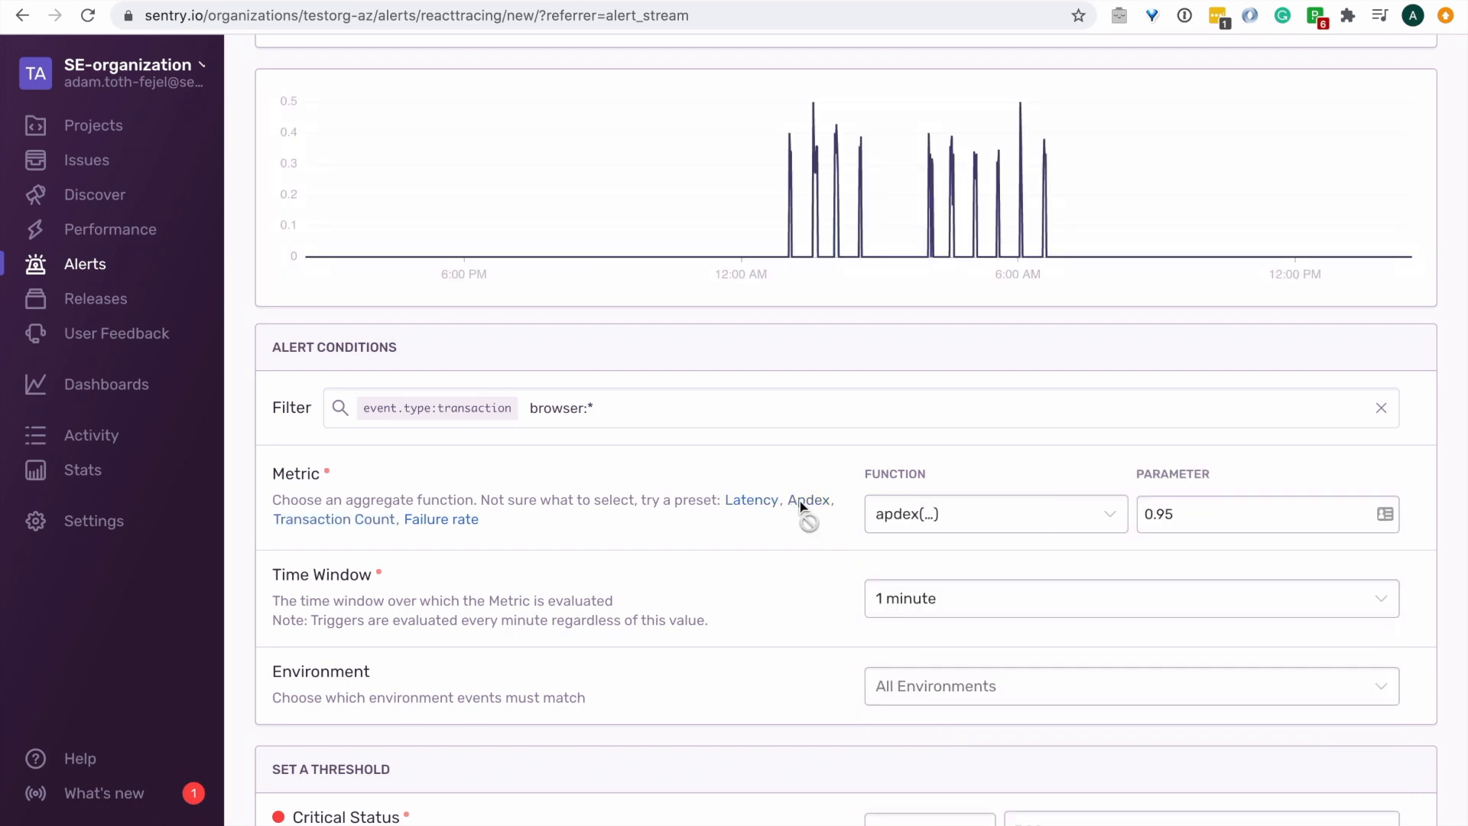
click(328, 518)
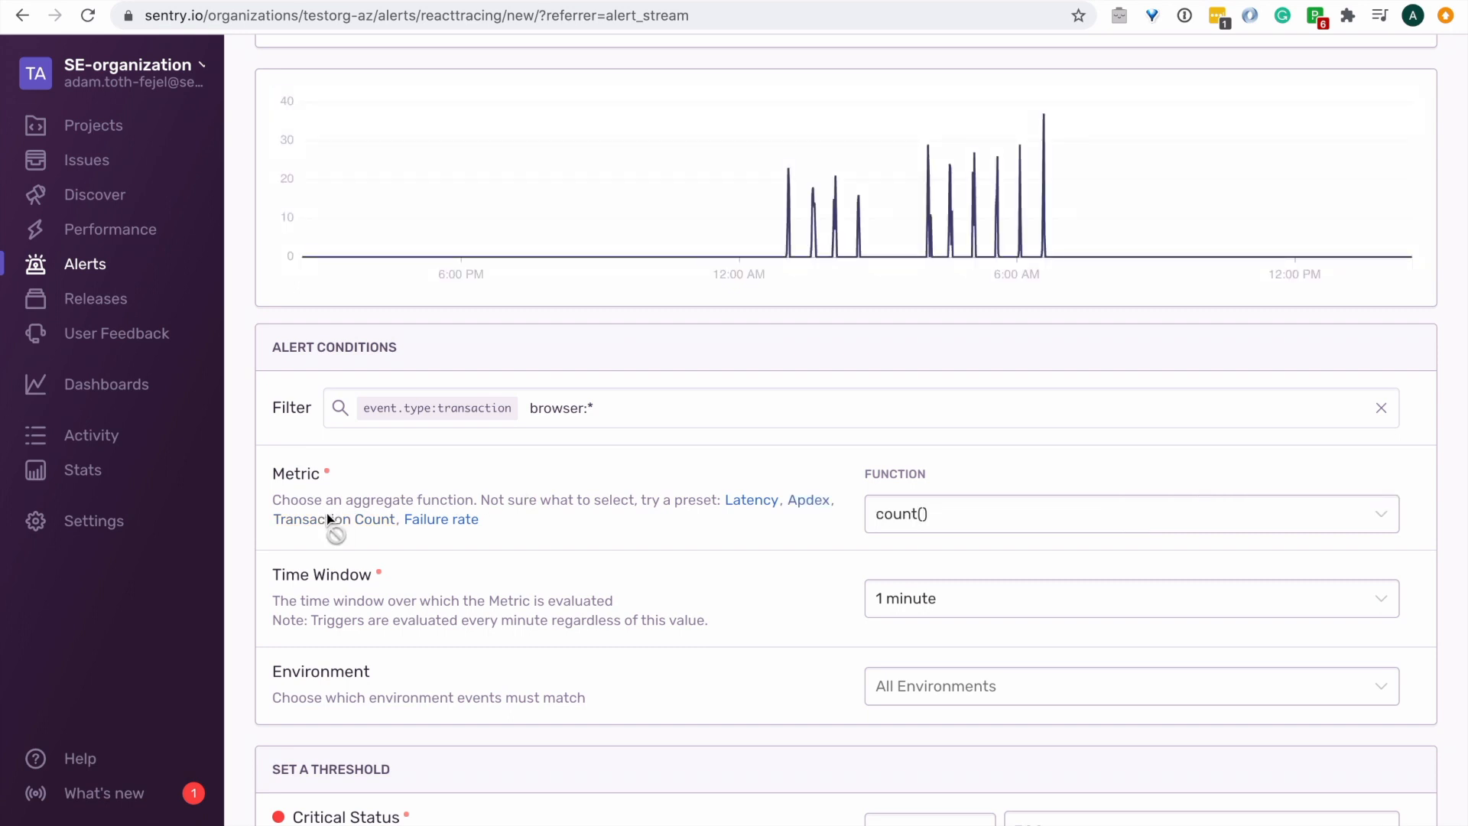
click(425, 519)
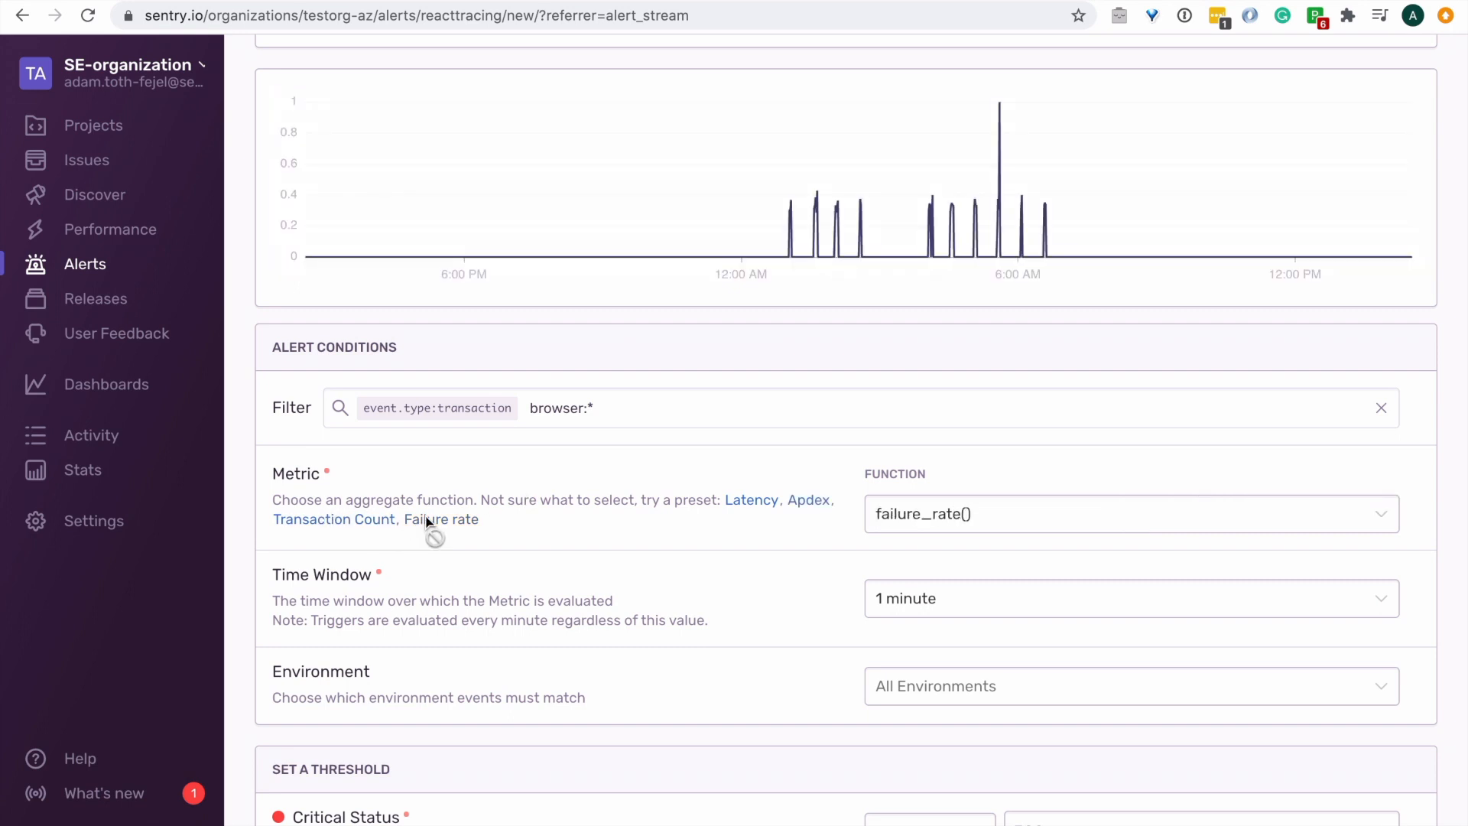
- Apply the Latency preset as the metric, with a 5-minute time window and the prod environment
click(740, 502)
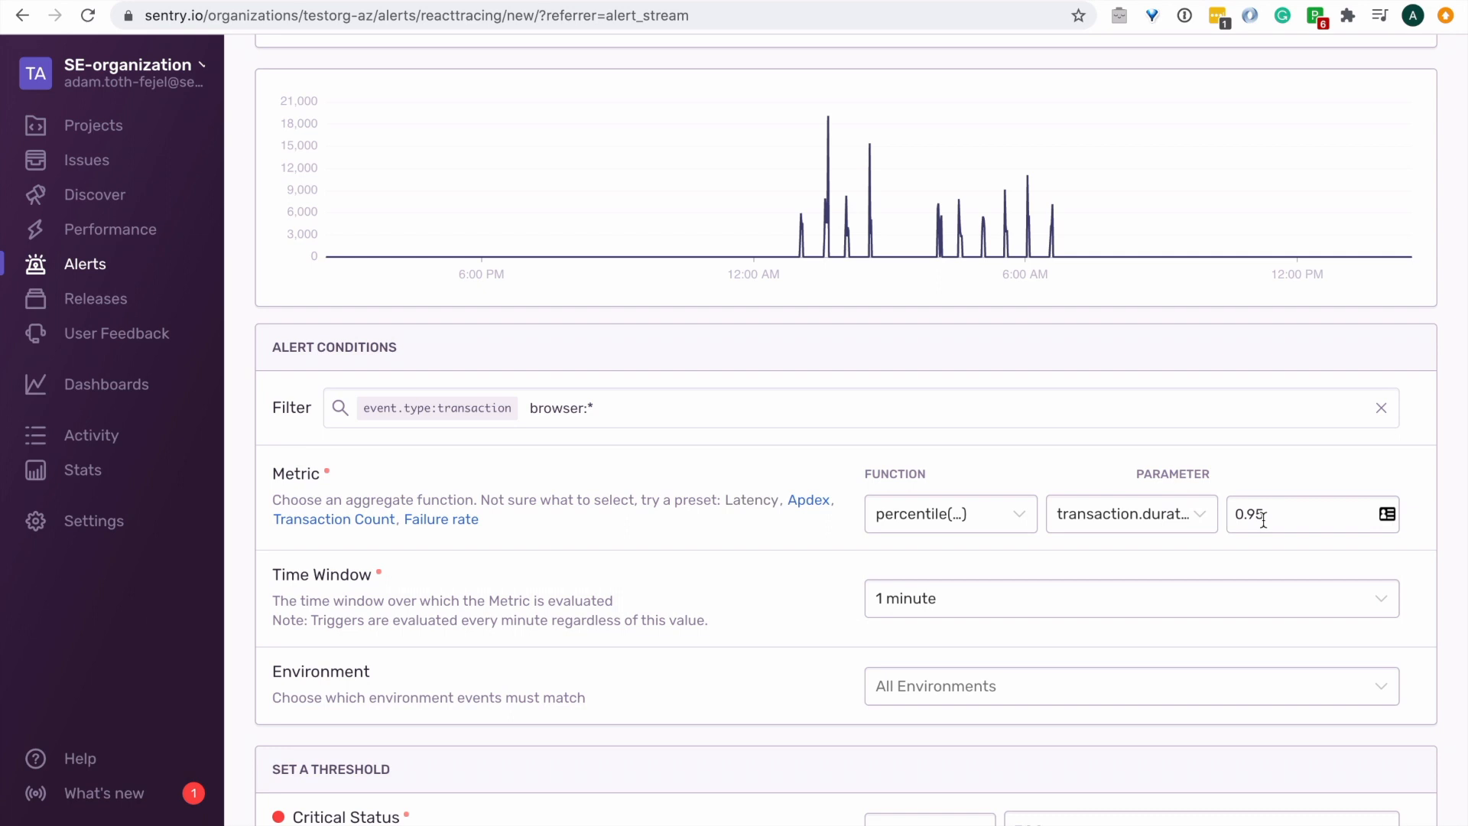
scroll(1263, 520, down, 1)
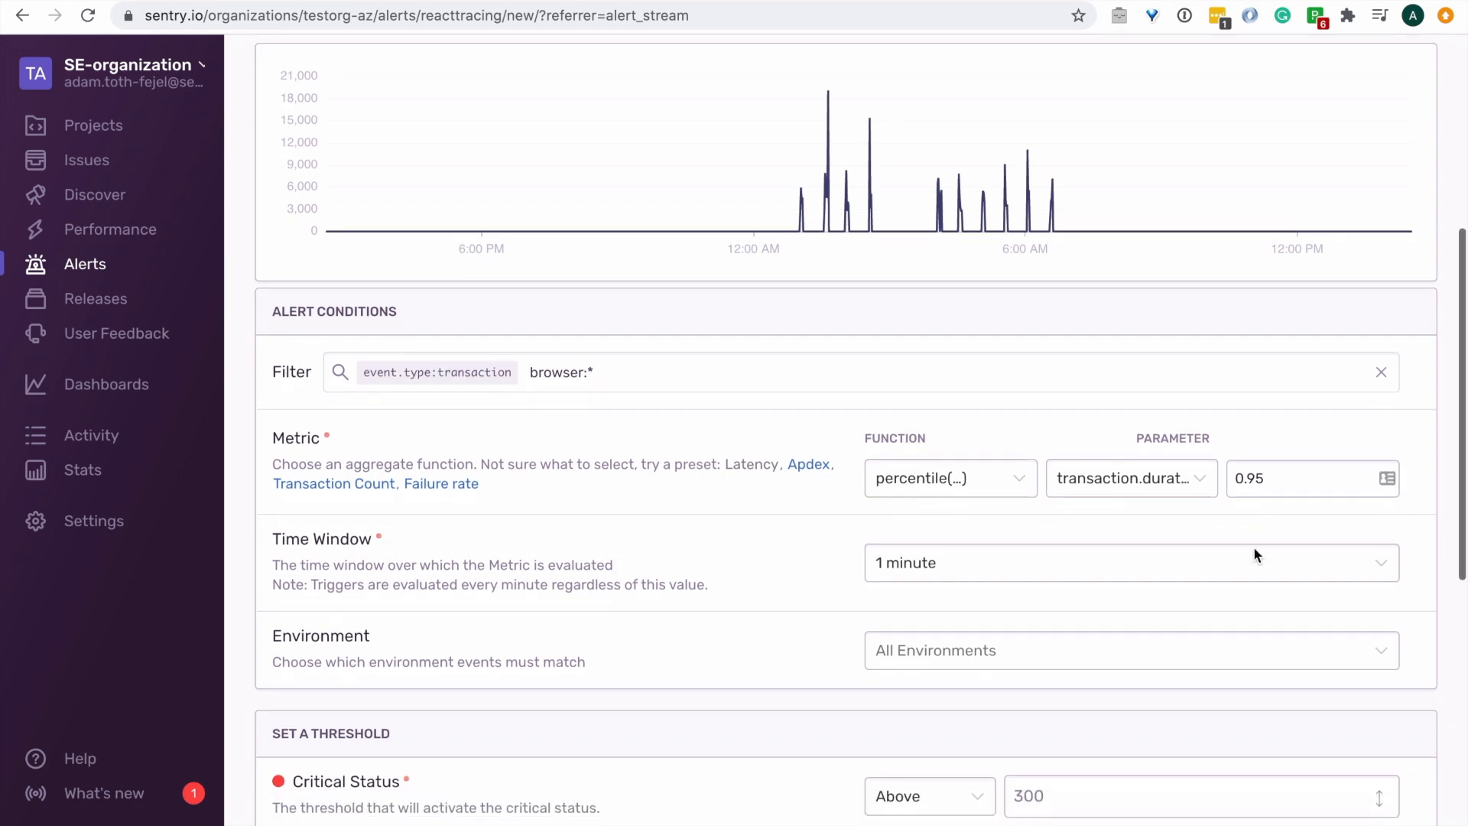
click(1253, 554)
click(1231, 610)
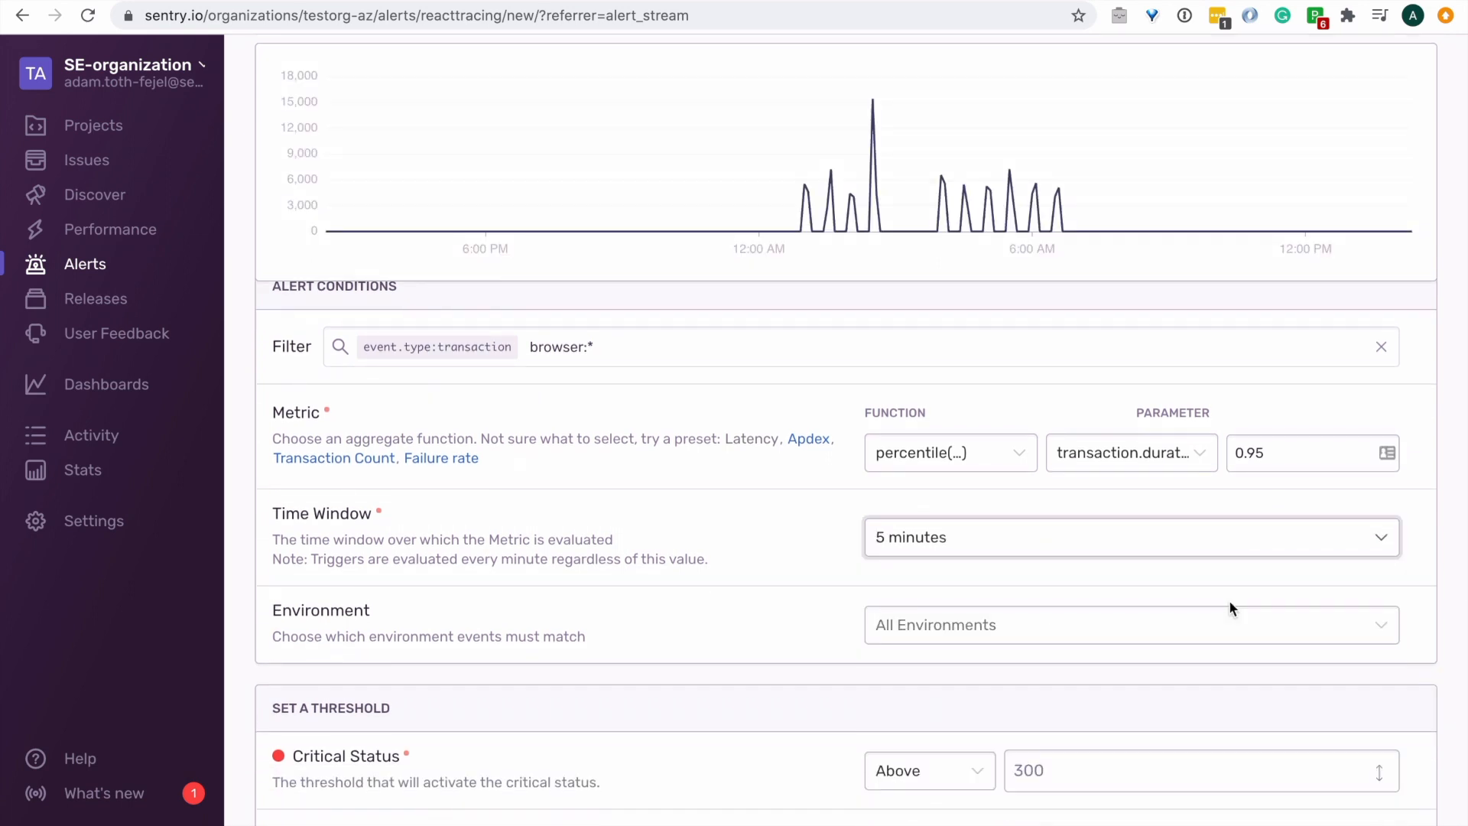
scroll(1229, 606, down, 1)
click(1191, 588)
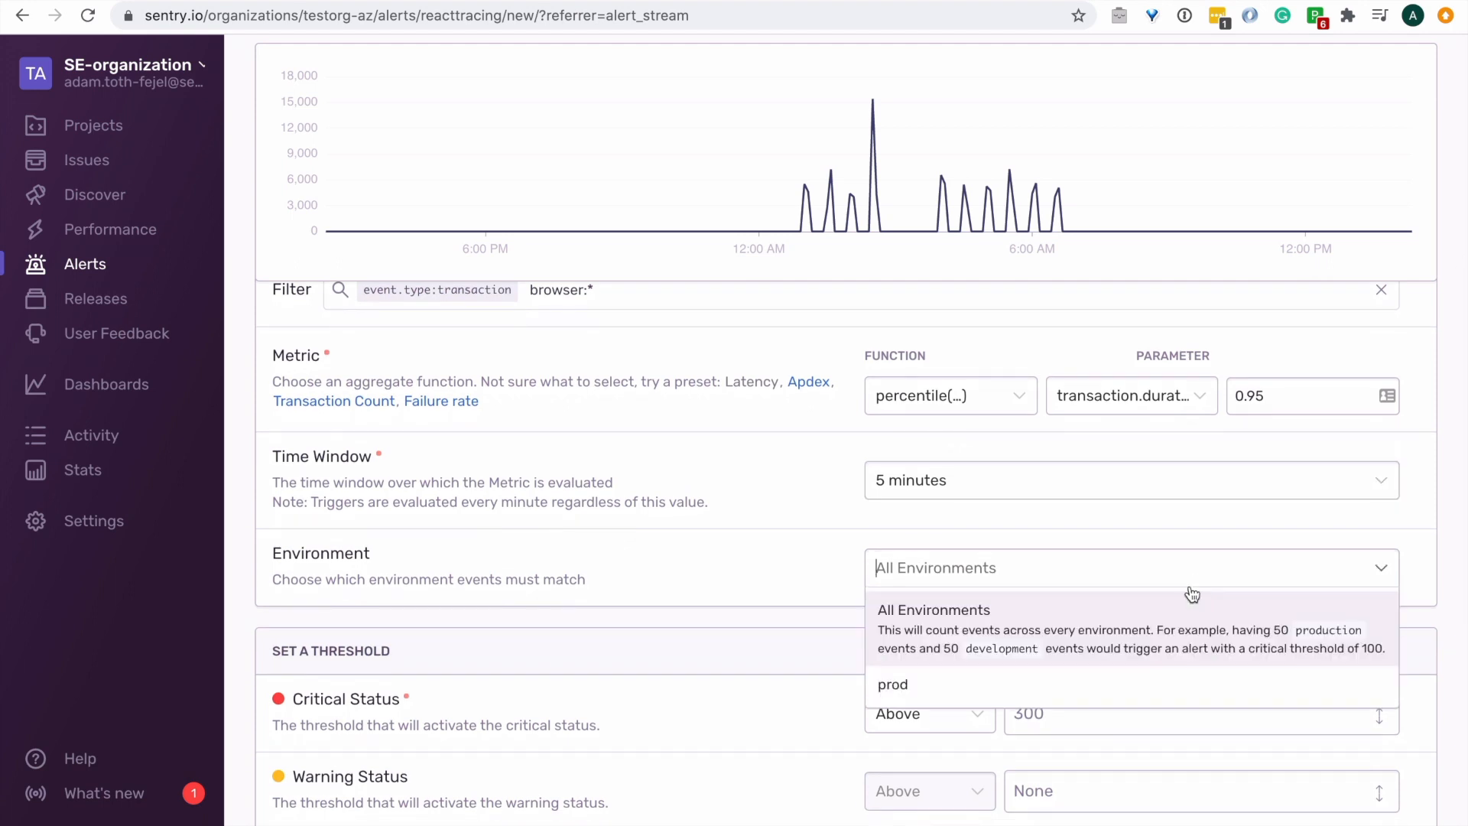
click(1152, 693)
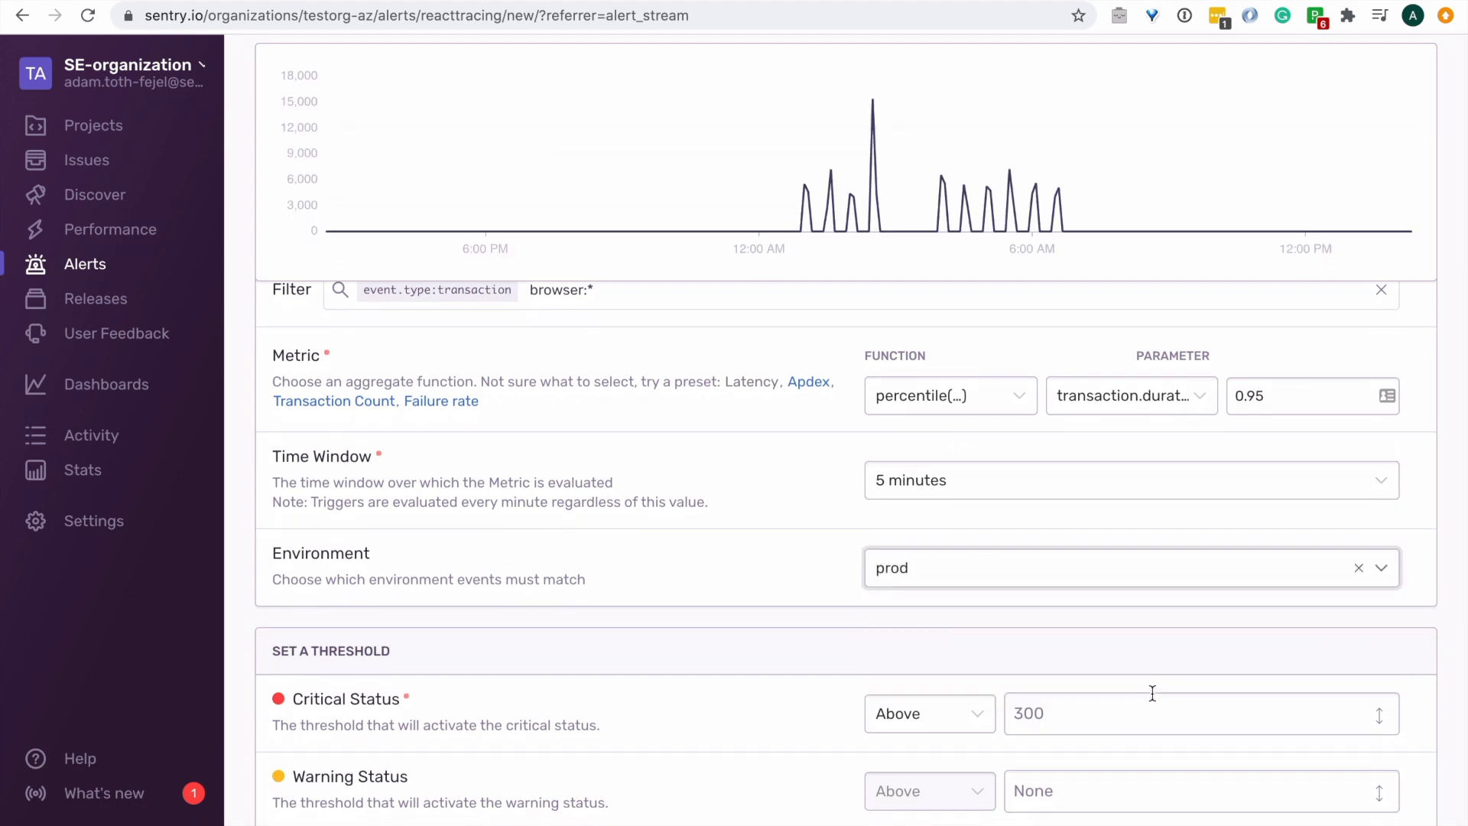
- Set the alert thresholds to critical above 9000, warning above 6000 and resolved below 1000
scroll(1153, 692, down, 3)
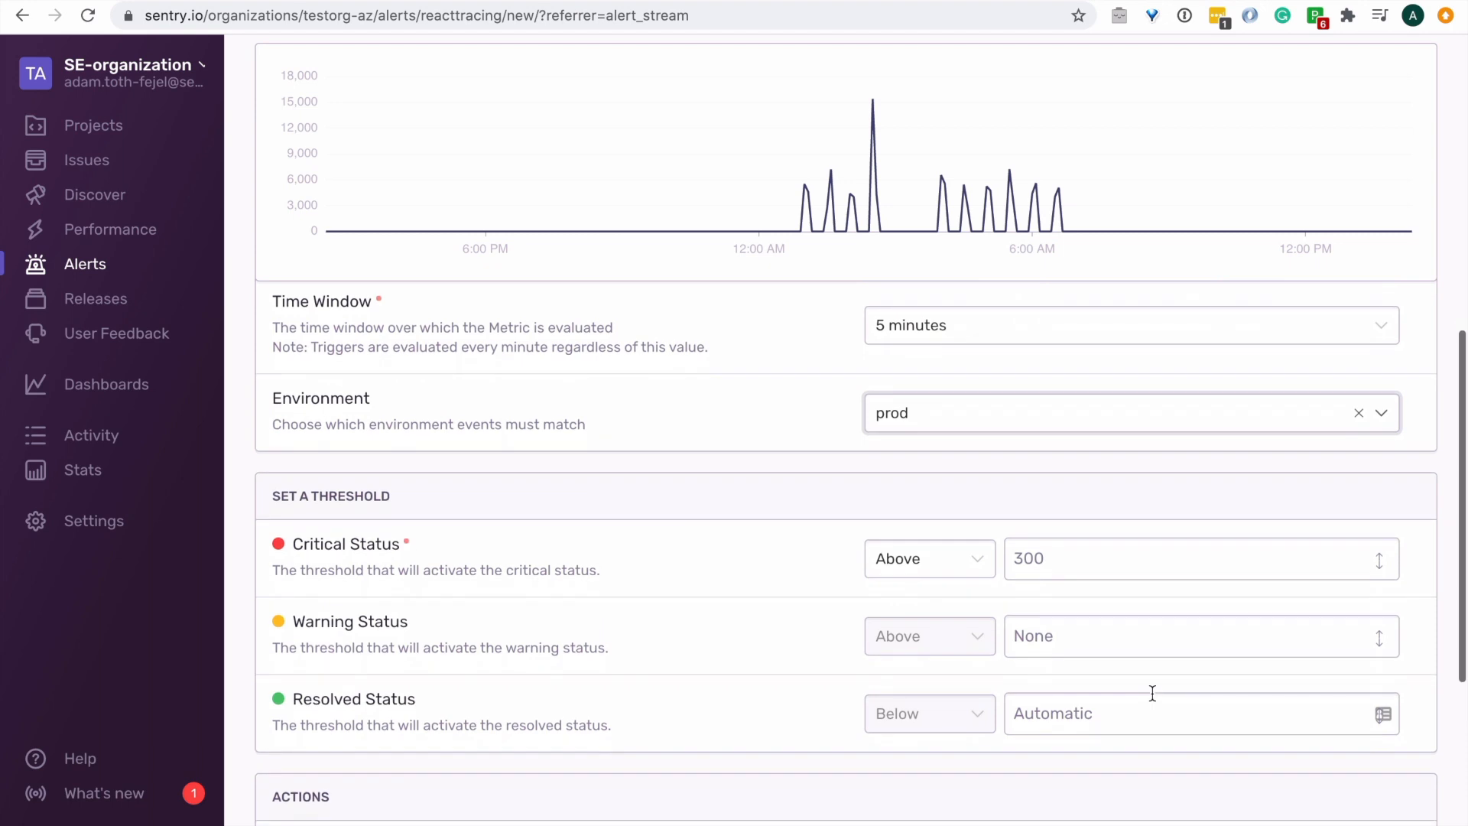
click(1041, 564)
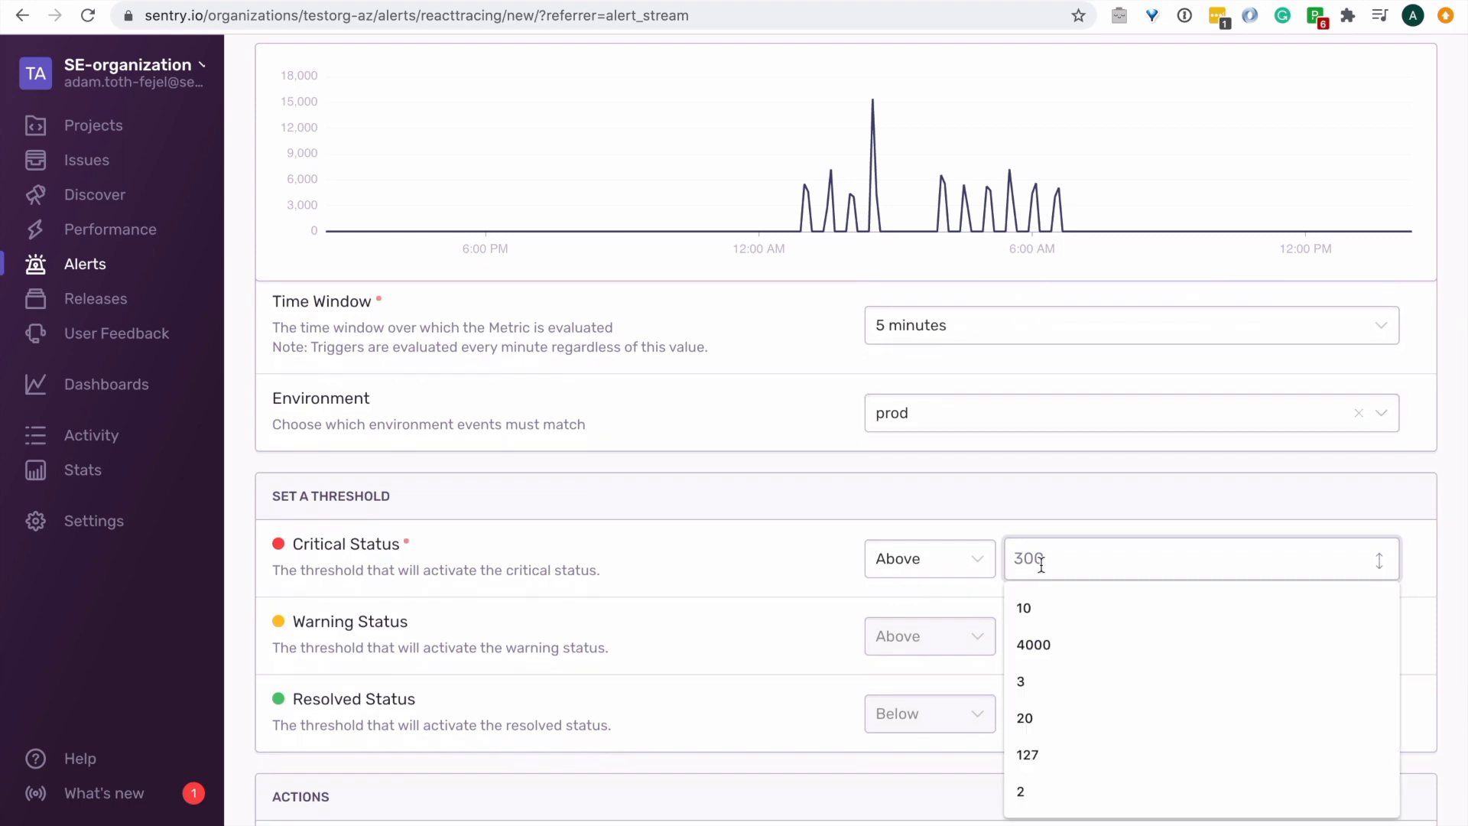
text(9000)
click(1008, 631)
text(6000)
click(1026, 717)
text(1000)
- Add a Critical Status action using Pagerduty - sentry-test and name the rule testalert
scroll(1025, 711, down, 5)
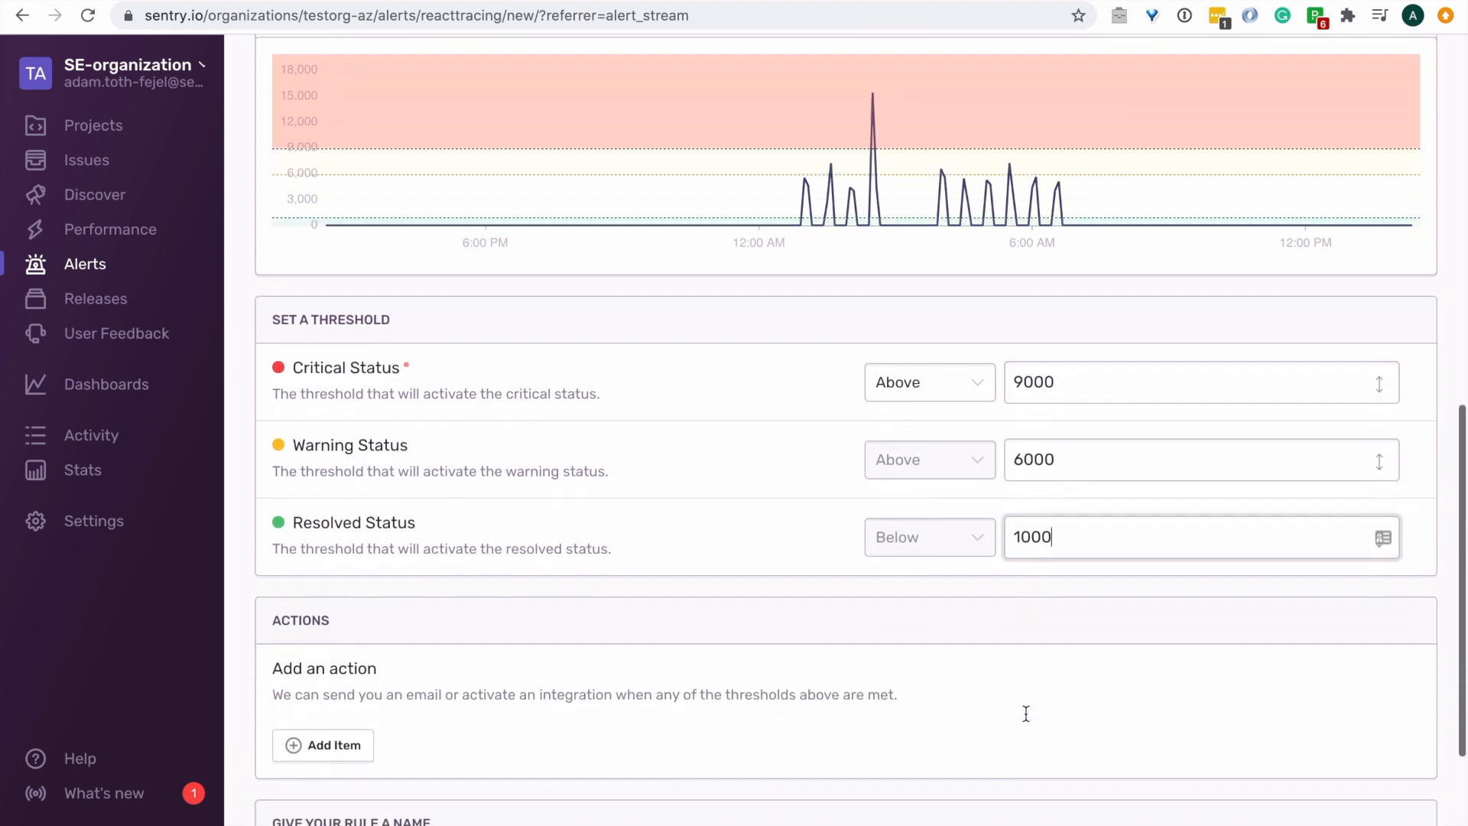
click(348, 604)
click(879, 734)
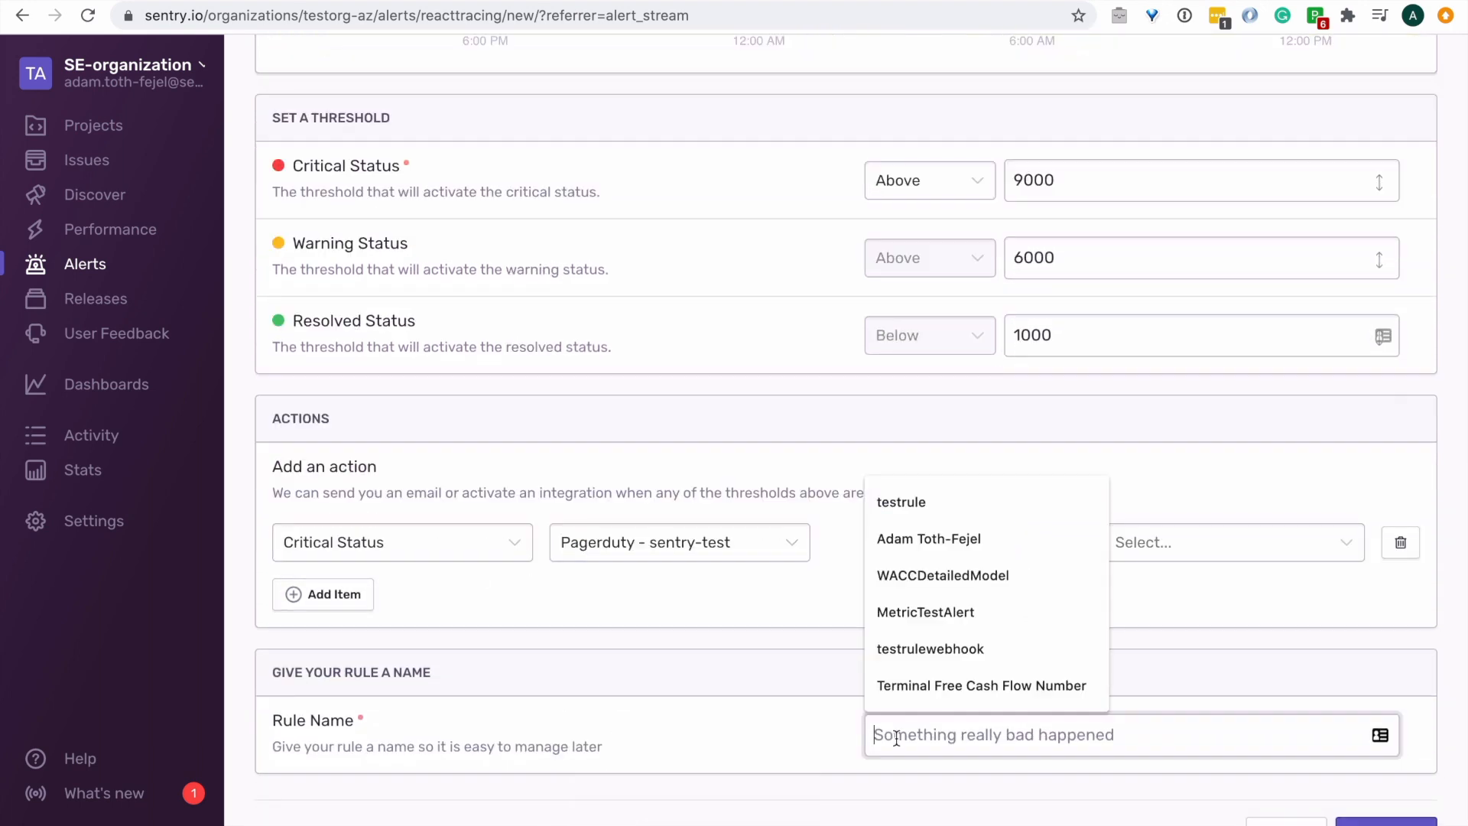
text(testalert)
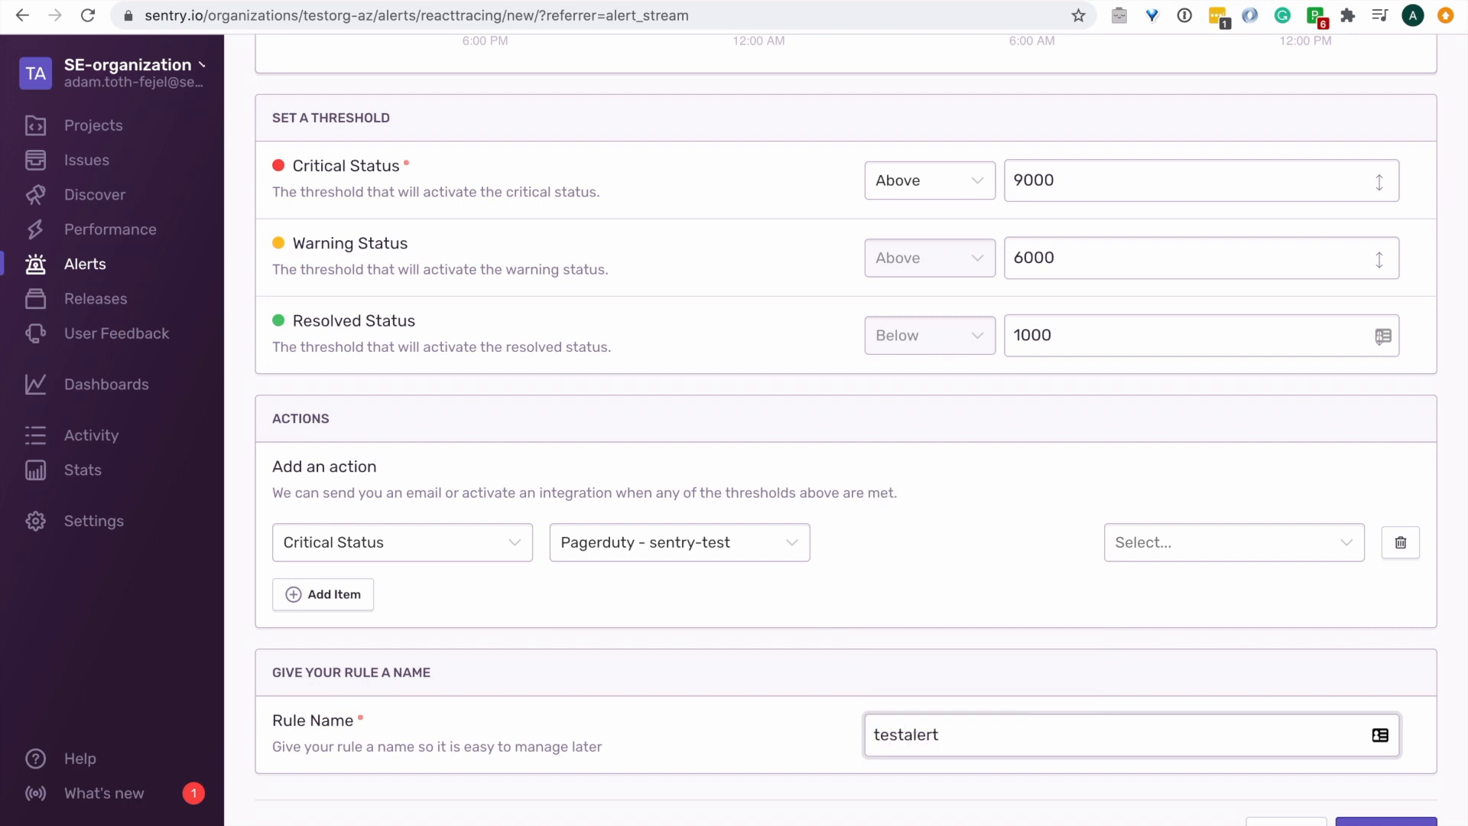